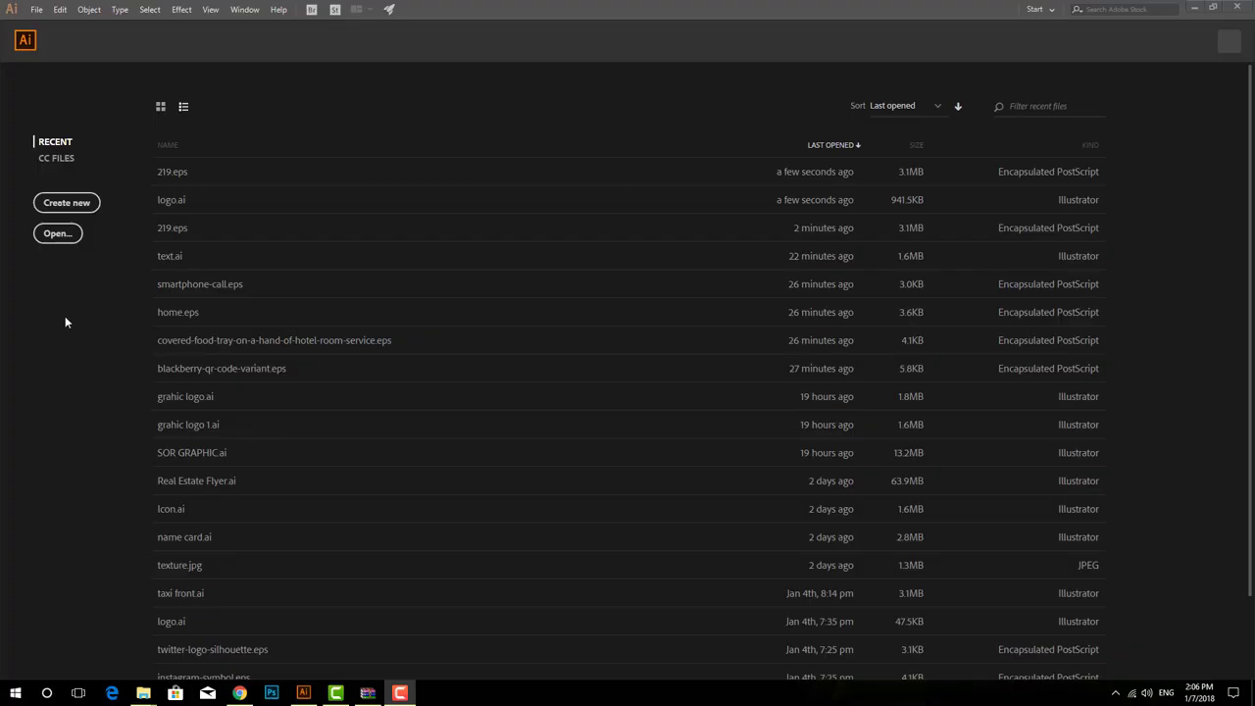
Create a new 20 × 25 cm document and move the Pathfinder panel off the artboard.
click(67, 202)
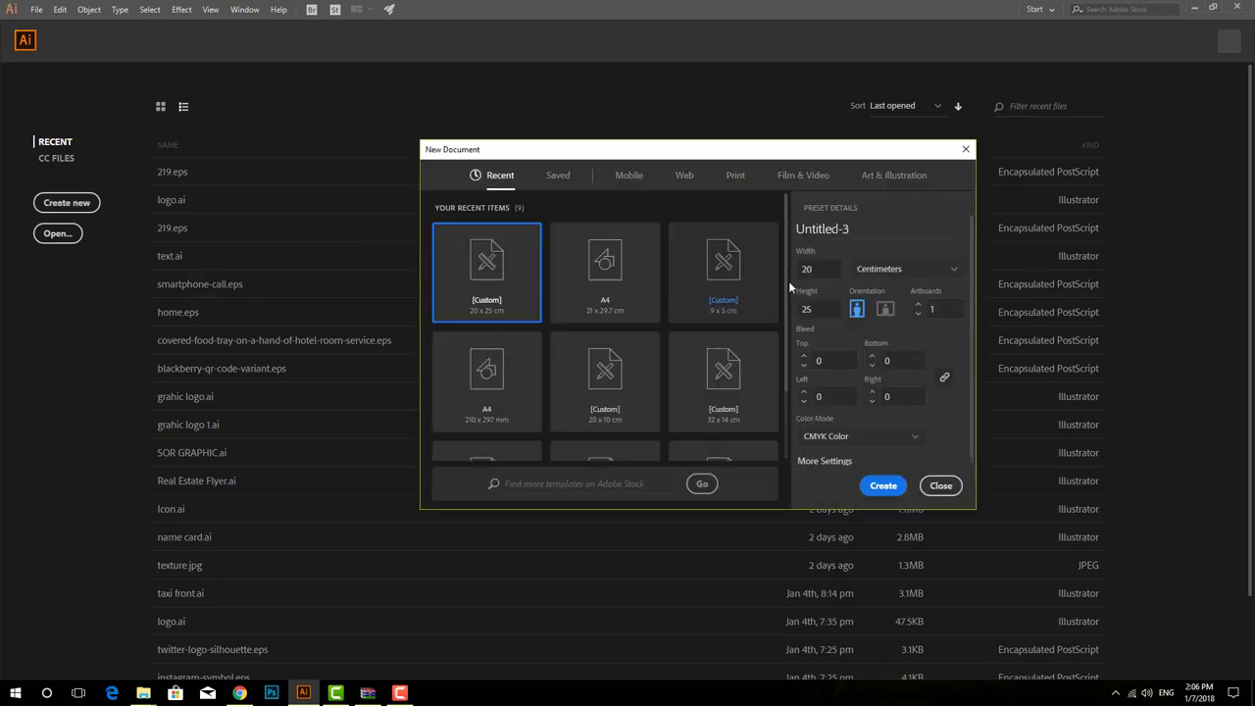
click(869, 483)
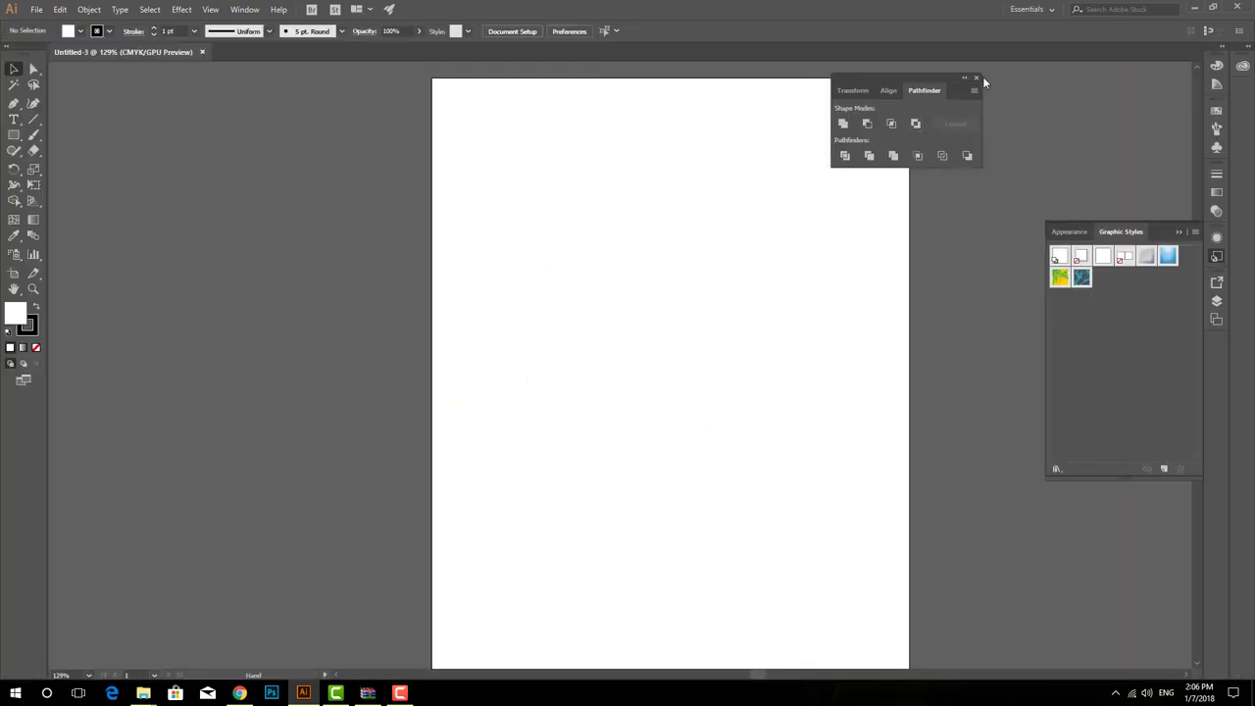
drag(901, 84, 1028, 73)
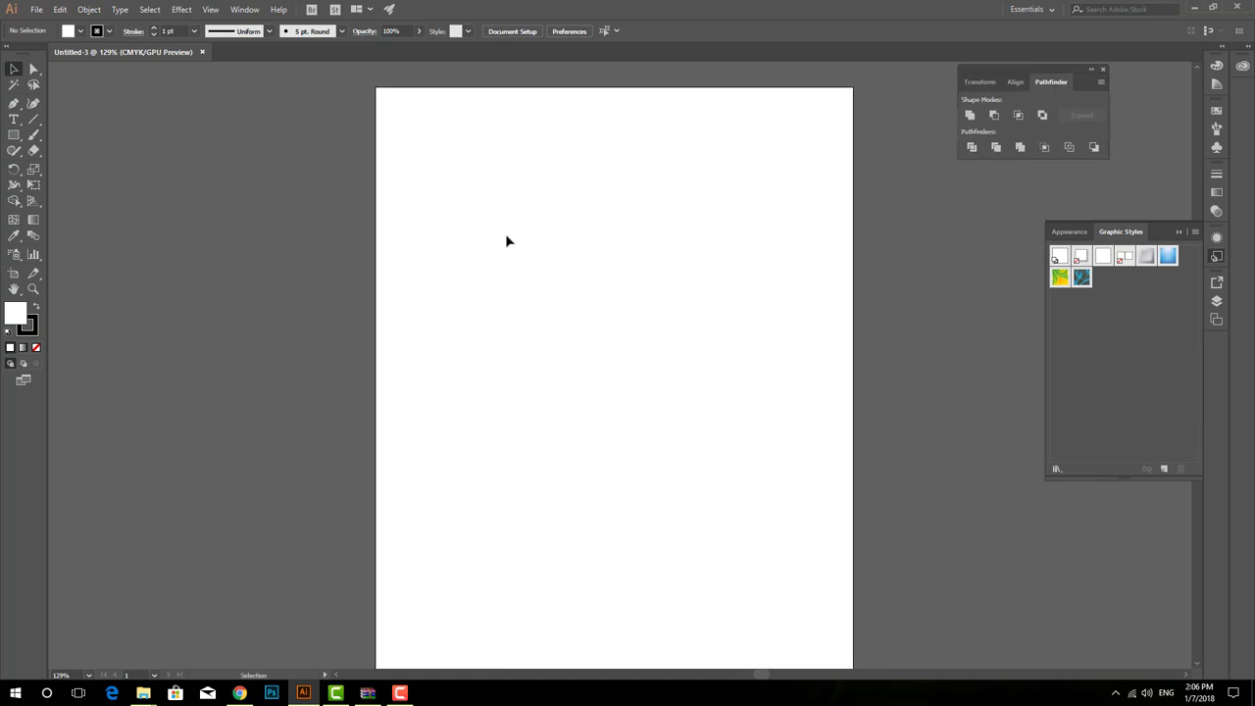
Create a 20 × 25 cm rectangle on the artboard.
click(20, 138)
click(378, 177)
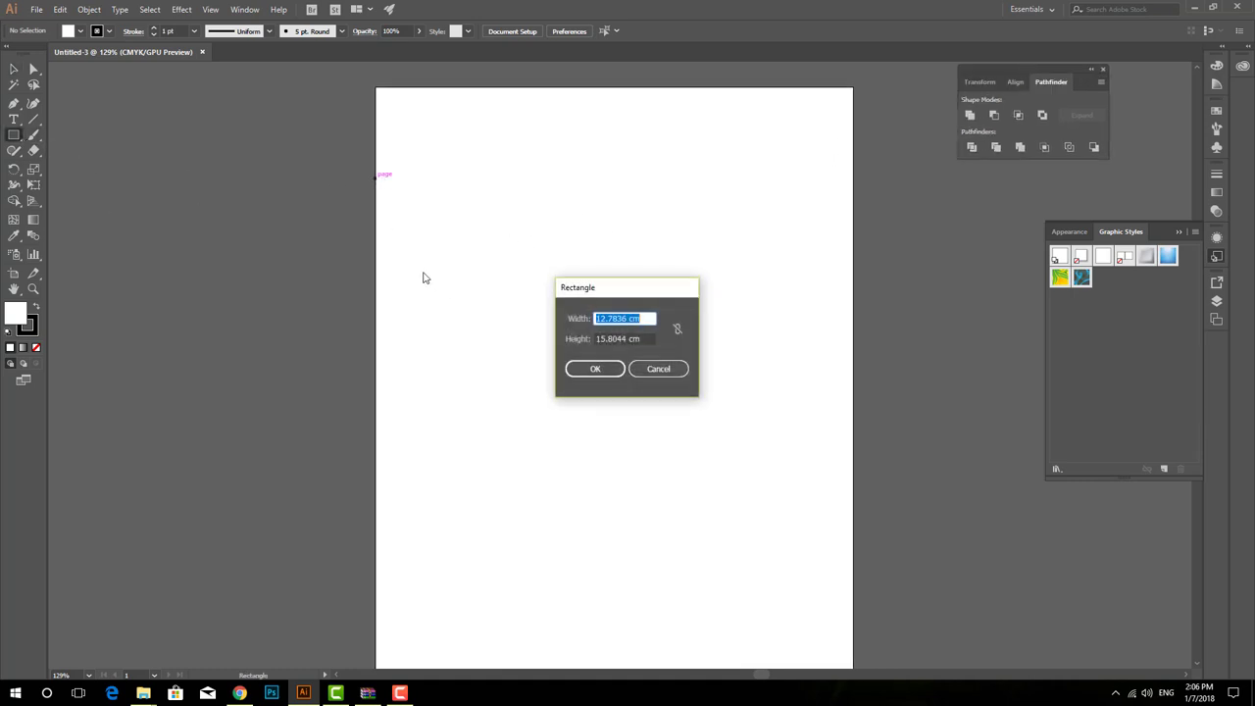
text(20)
key(Tab)
text(25)
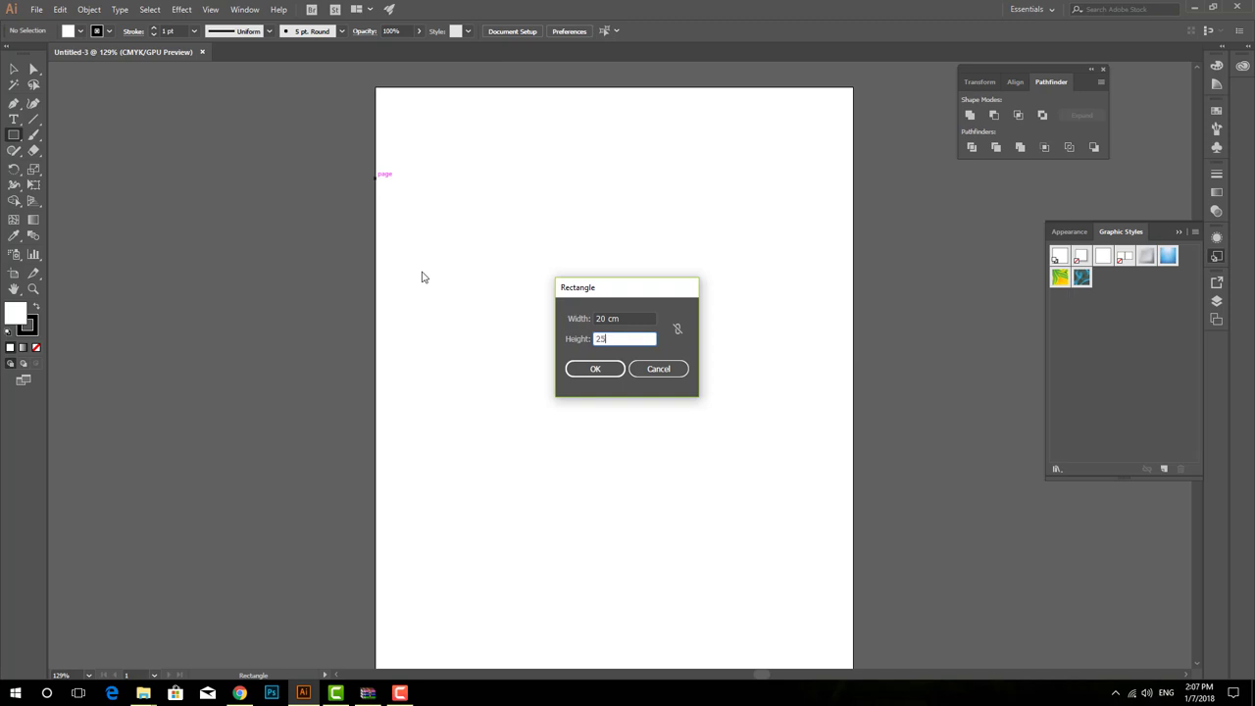
key(Return)
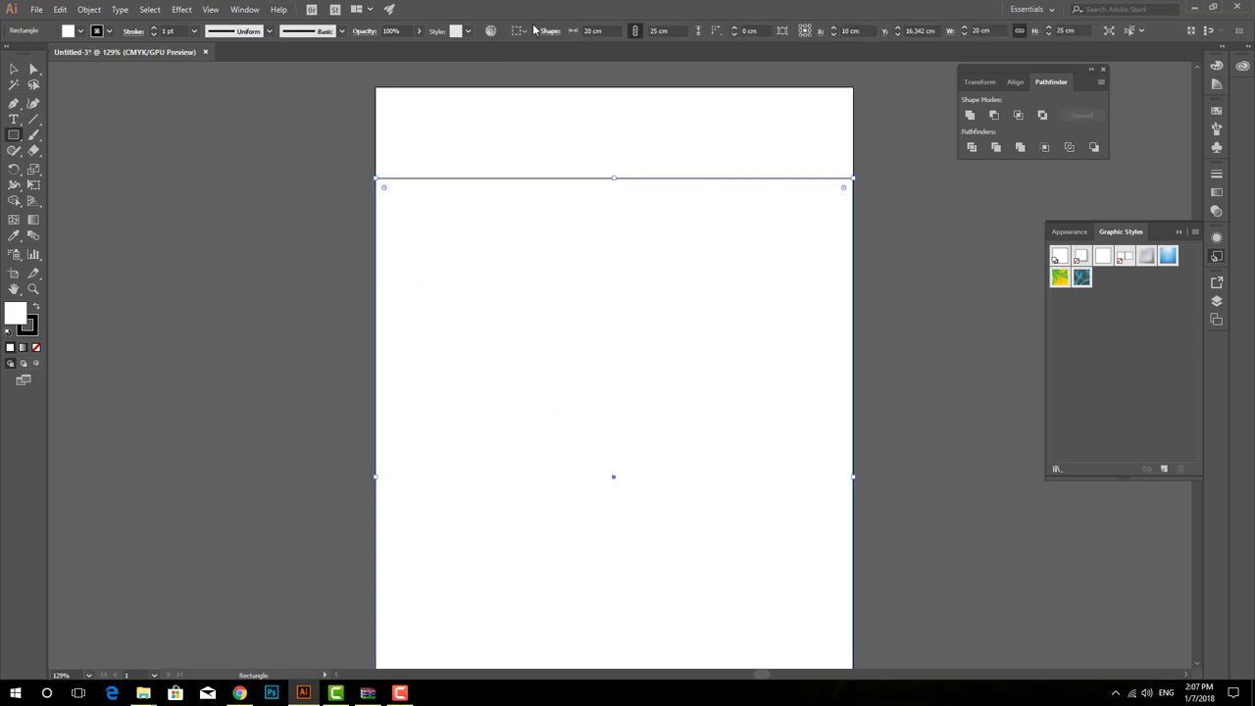
Align the rectangle to the artboard top, fill it black, and remove its stroke.
click(524, 30)
click(530, 73)
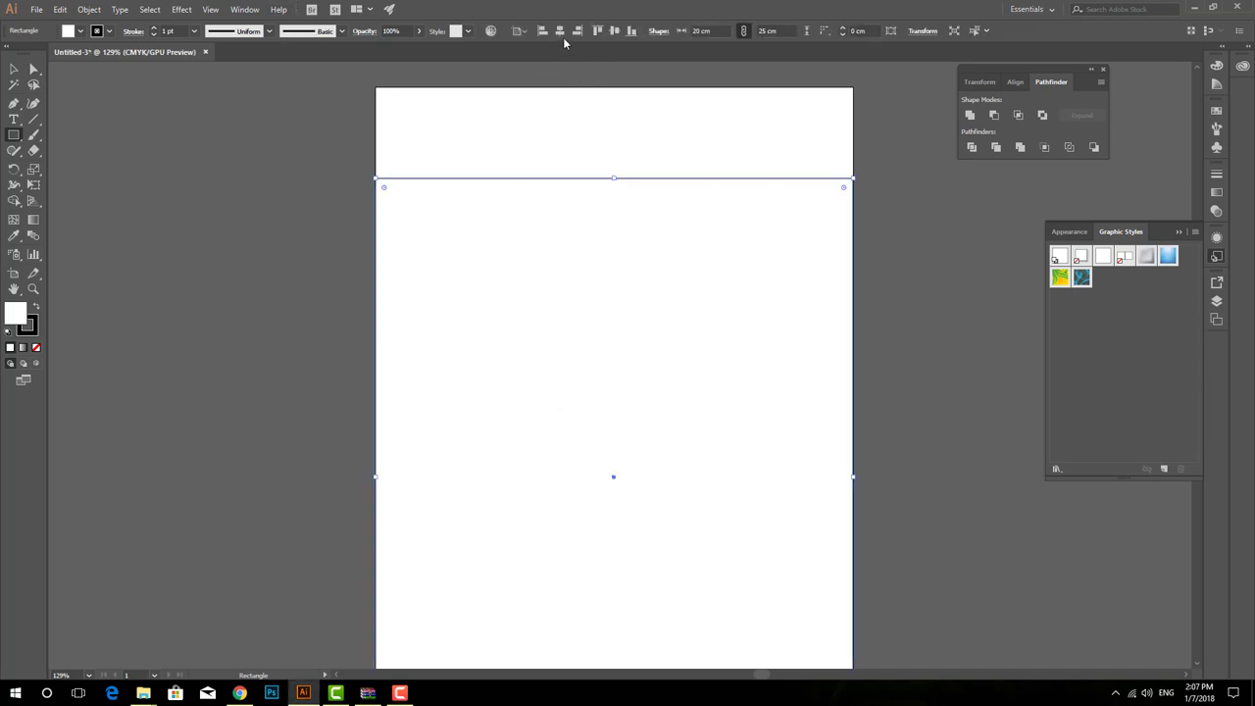
click(617, 33)
click(80, 31)
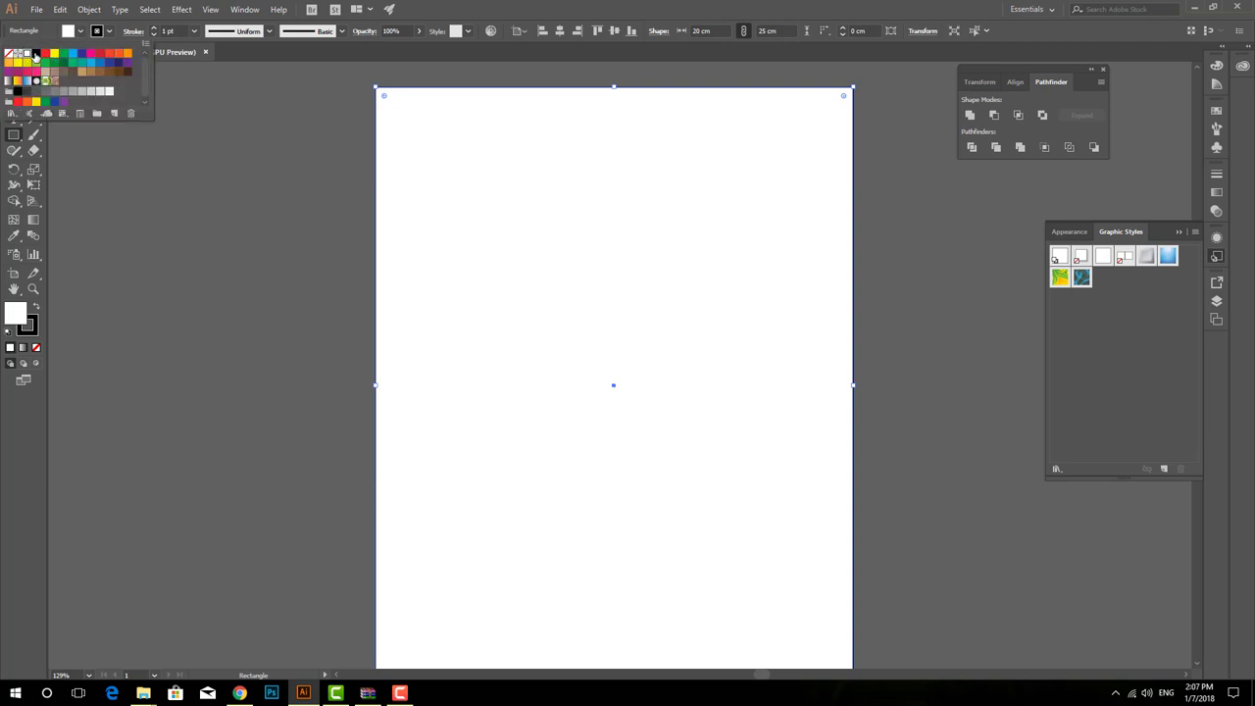
click(36, 54)
click(8, 51)
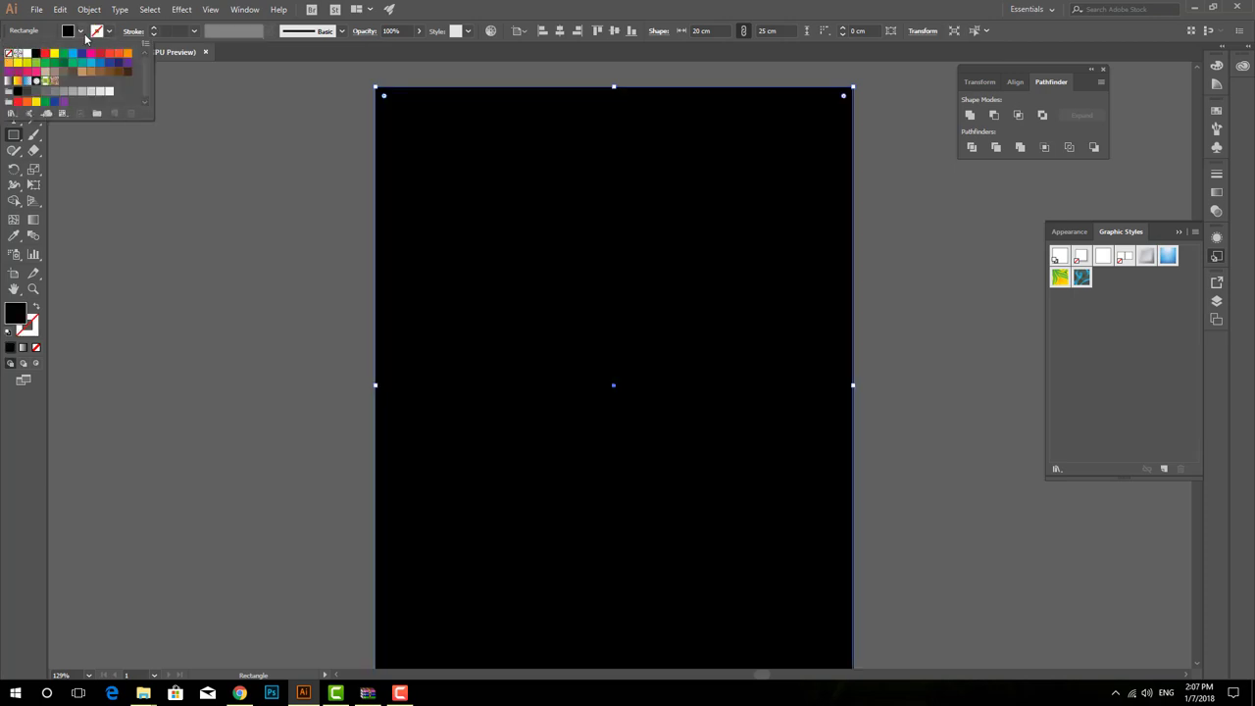
click(82, 33)
click(13, 69)
click(157, 216)
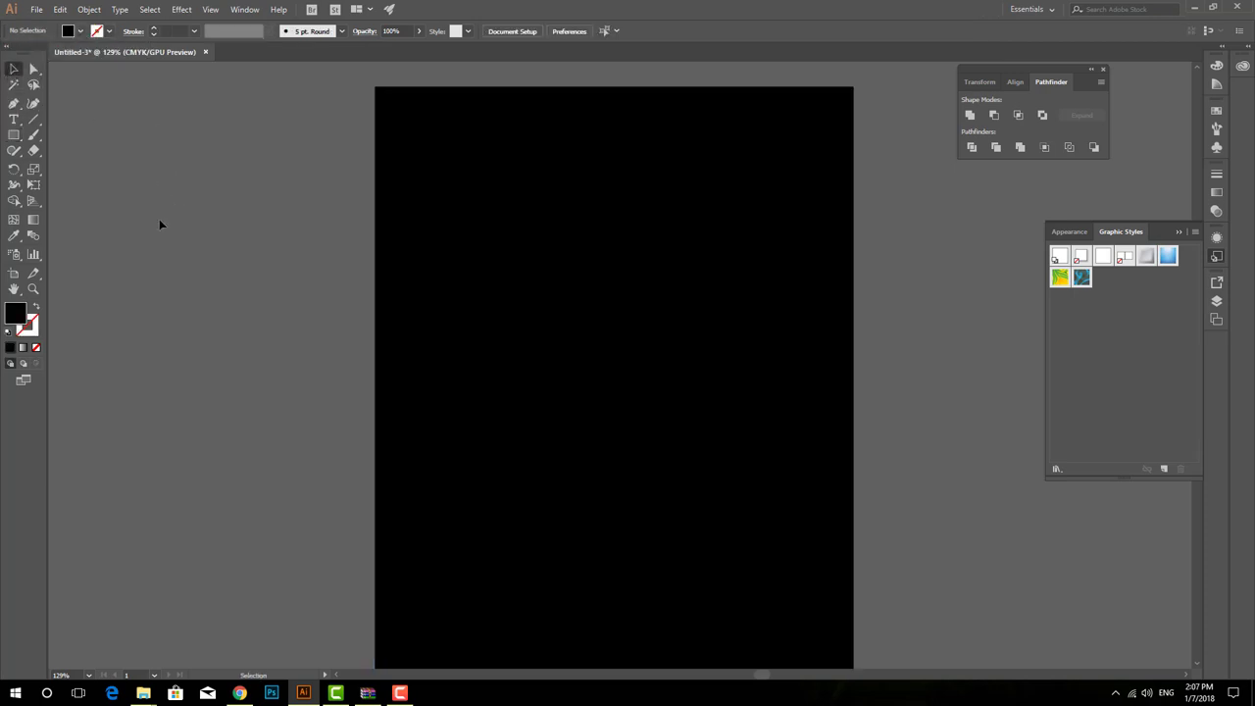
Draw a circle in the upper half with no fill and a white outline.
drag(14, 135, 73, 163)
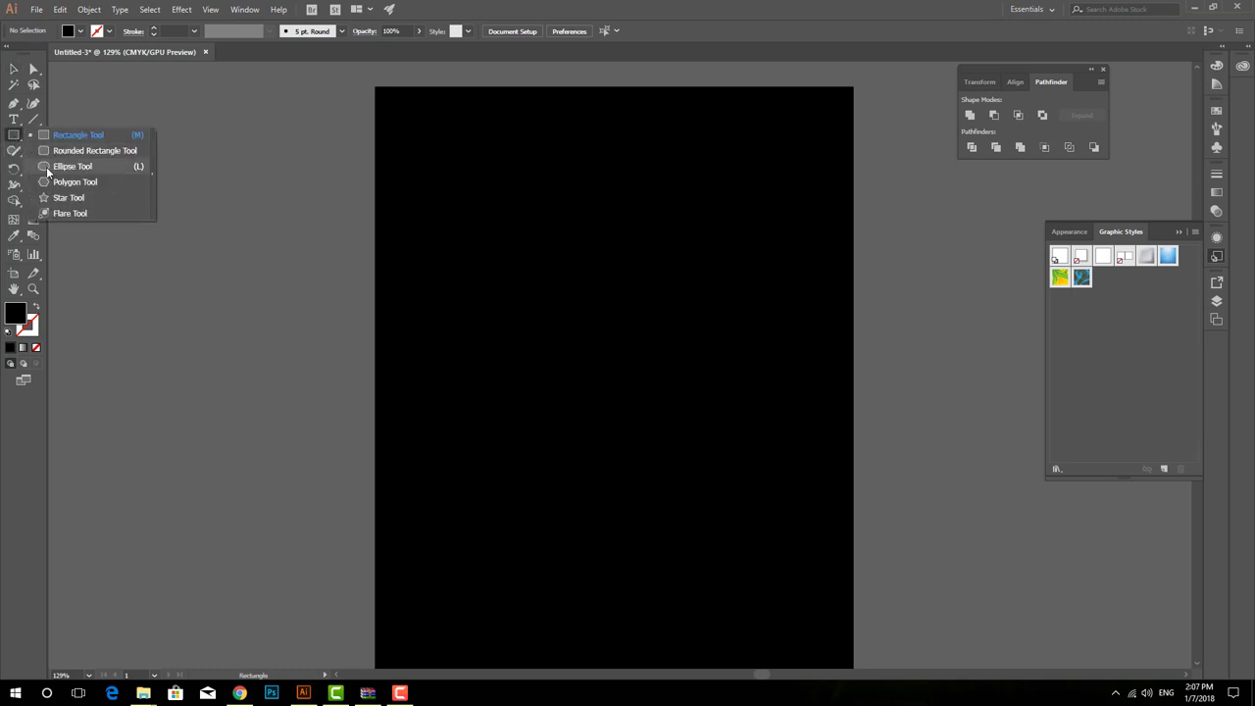
drag(473, 194, 657, 443)
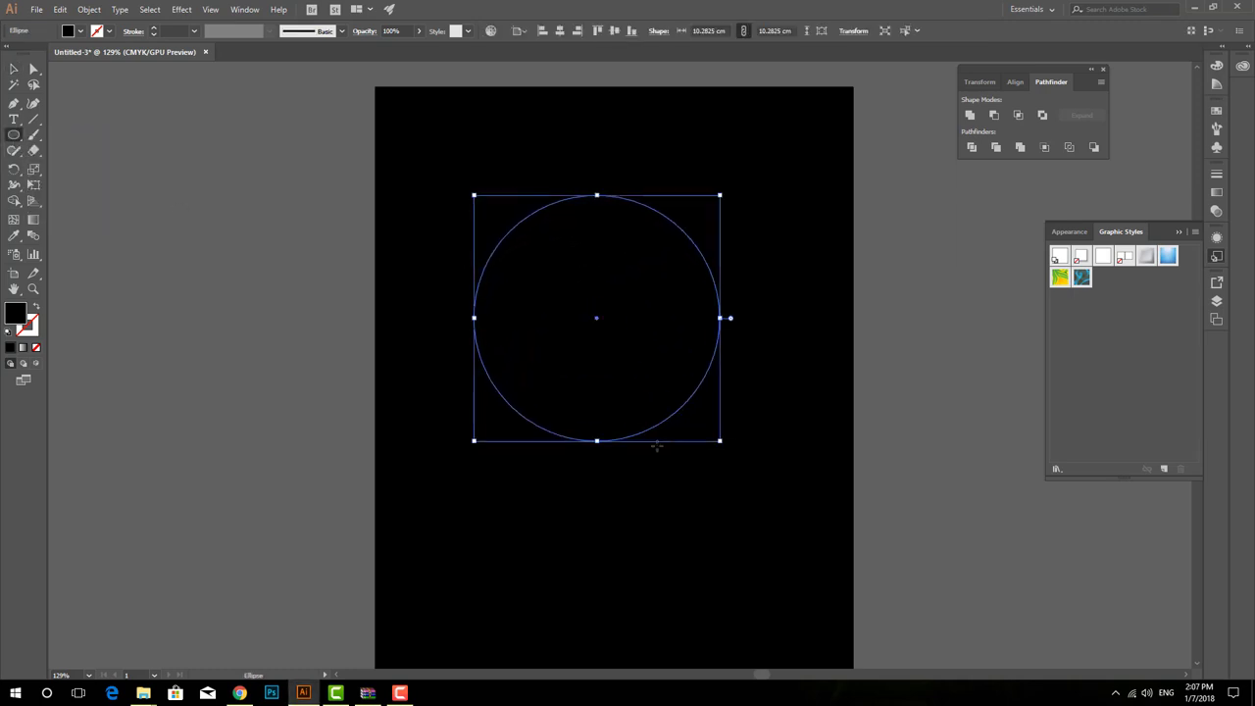
click(20, 67)
click(81, 32)
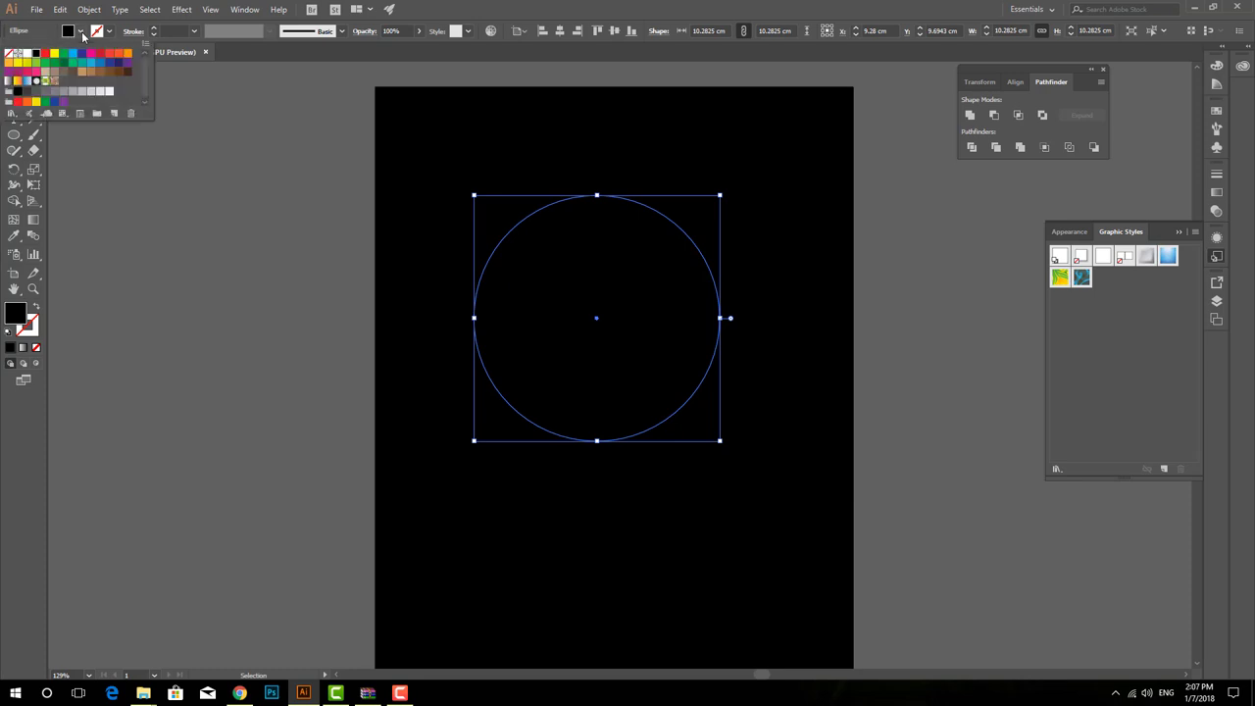
click(8, 53)
click(108, 31)
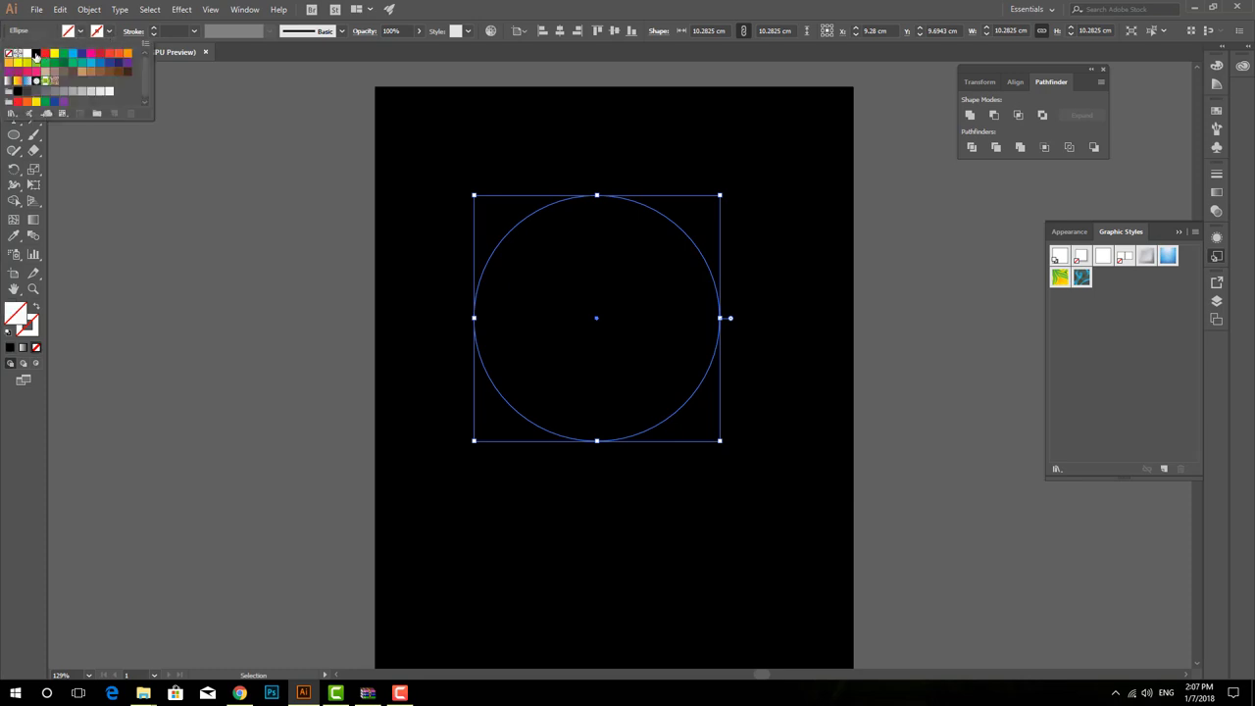
click(26, 53)
Centre the circle horizontally on the artboard.
click(504, 246)
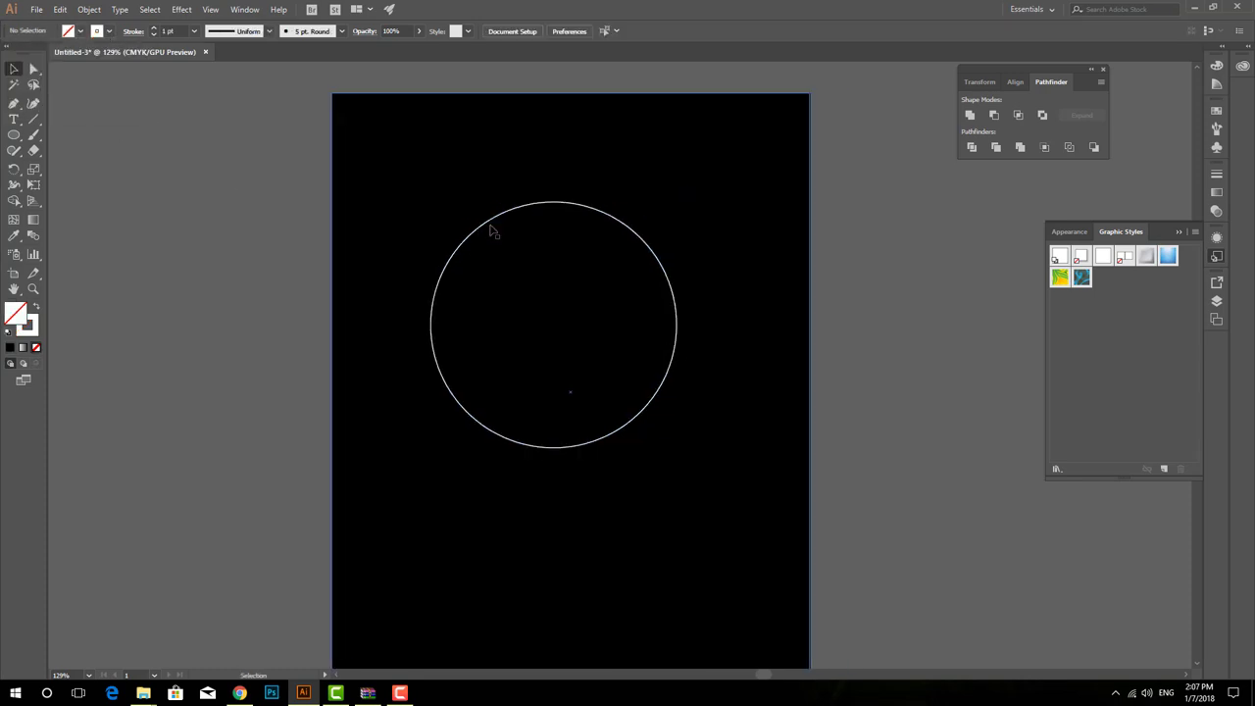
click(492, 224)
click(566, 30)
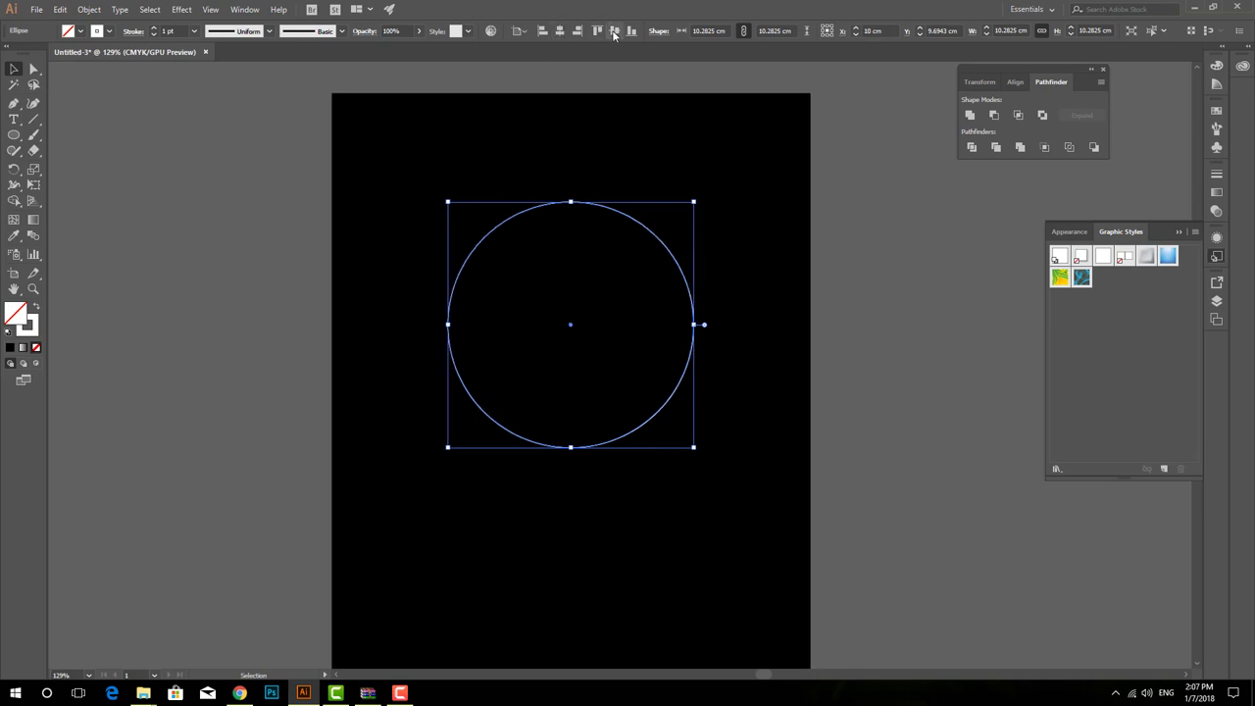
click(954, 345)
Lock the black background rectangle in the Layers panel and reselect the circle.
click(1216, 301)
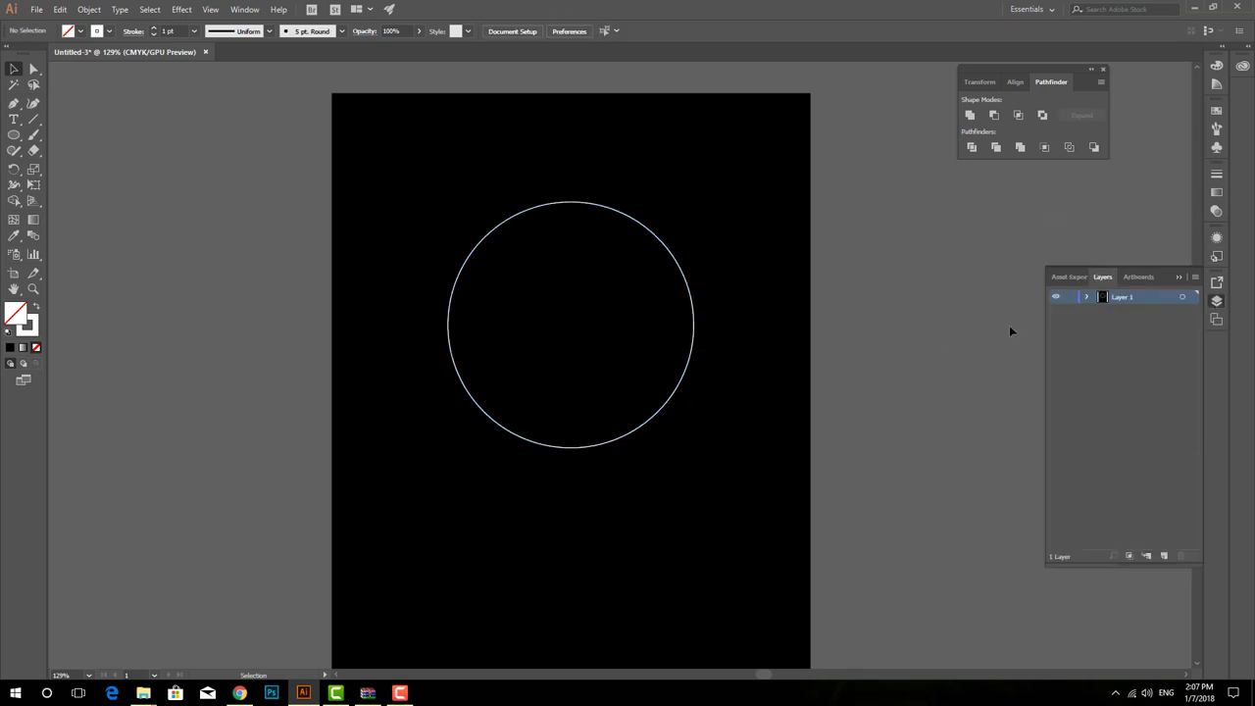
click(757, 324)
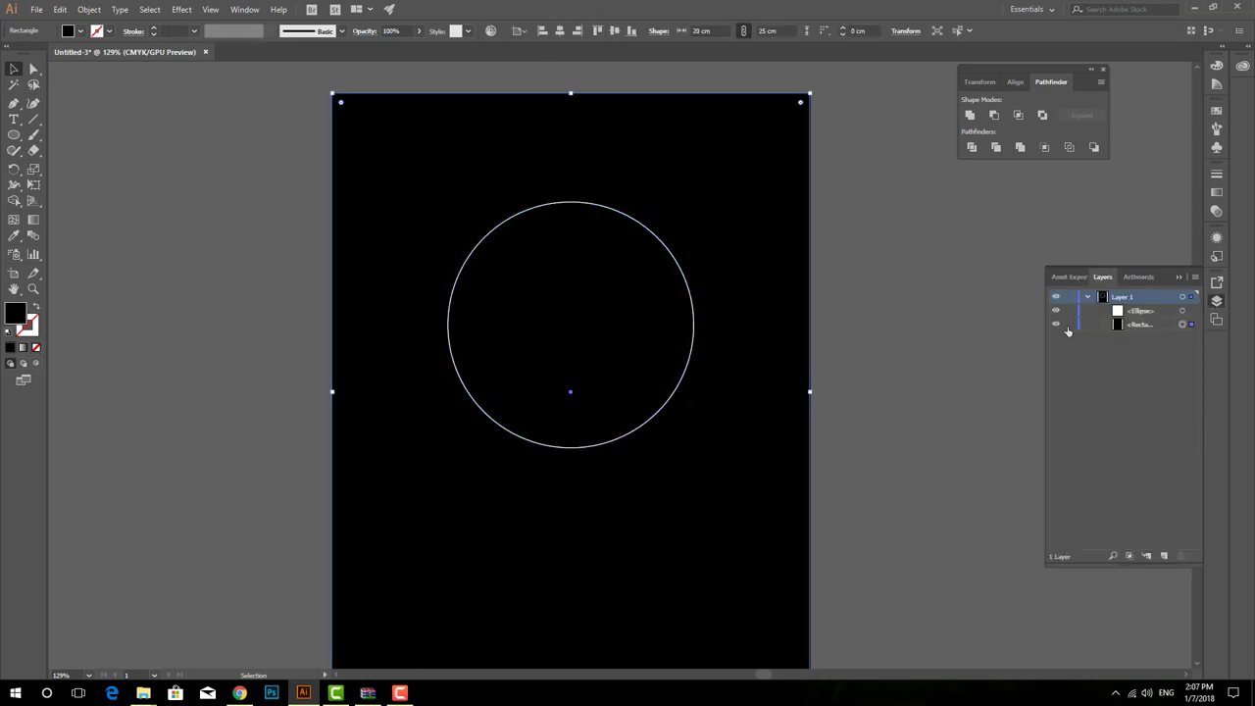
click(1069, 324)
drag(650, 509, 552, 420)
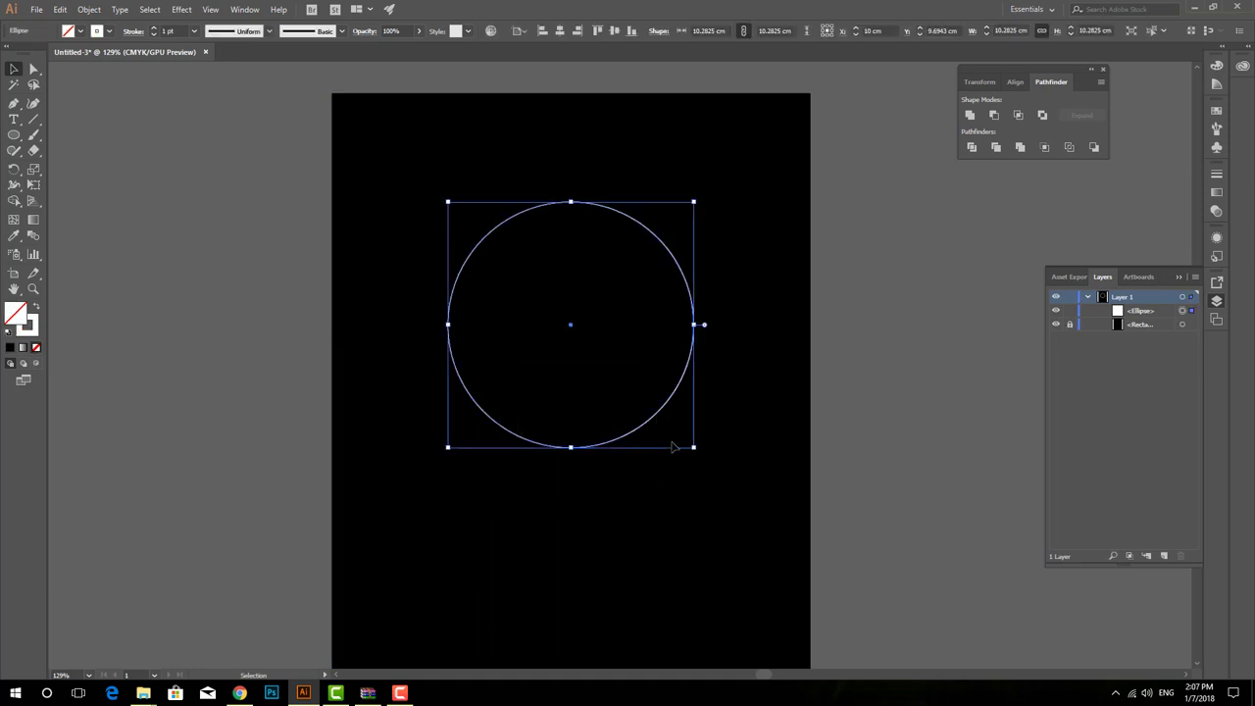
Shrink the large circle and move it higher on the artboard.
drag(693, 450, 678, 455)
drag(614, 416, 603, 370)
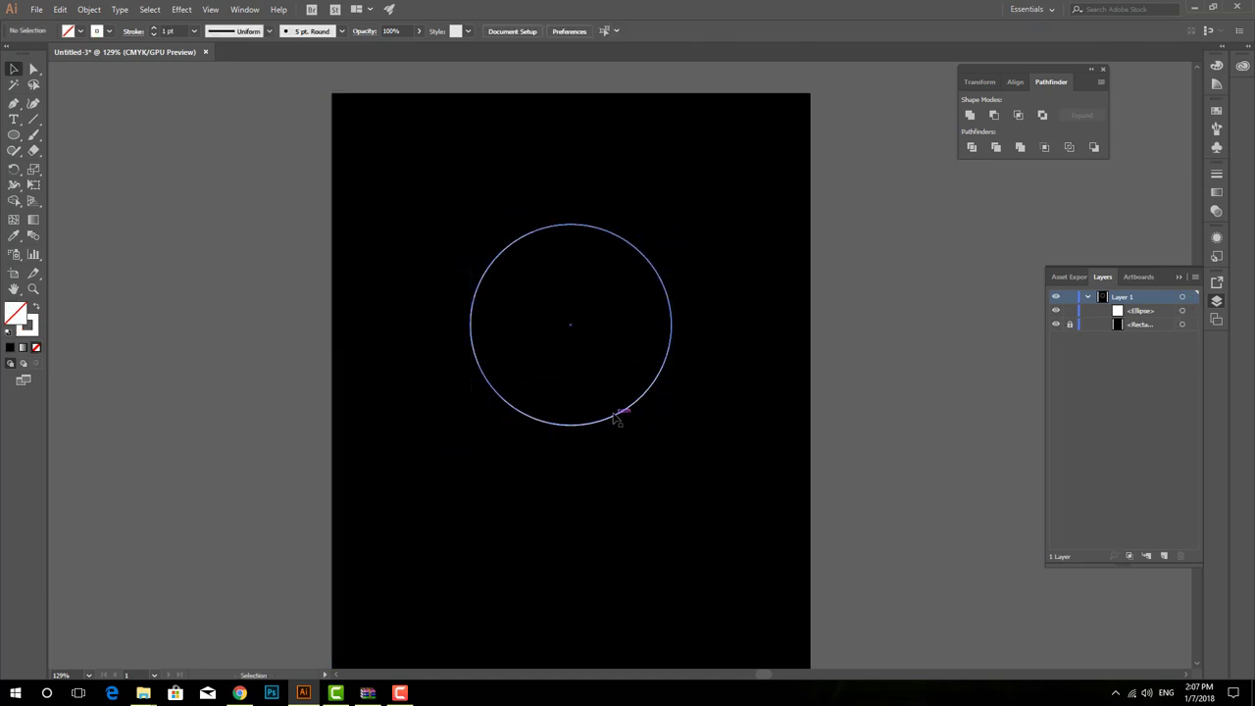
drag(605, 422, 601, 391)
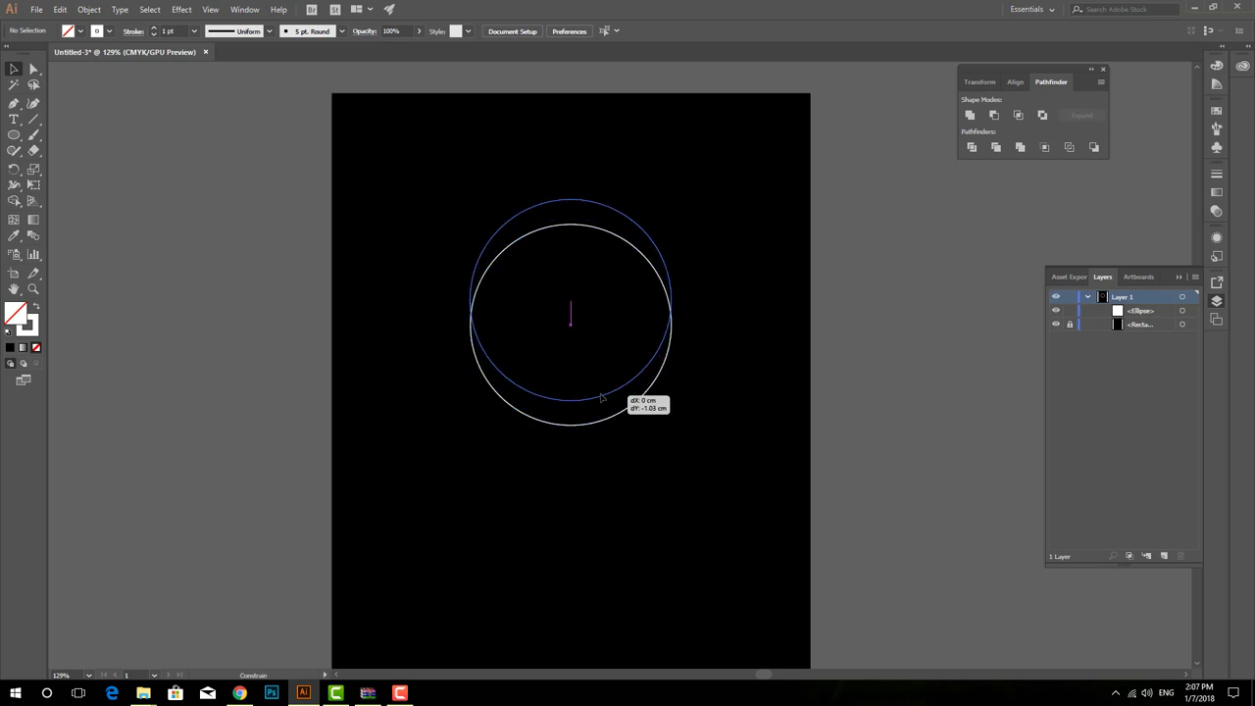
Duplicate the circle and shrink the copy to about 3.1 cm at its upper right.
key(ctrl+c)
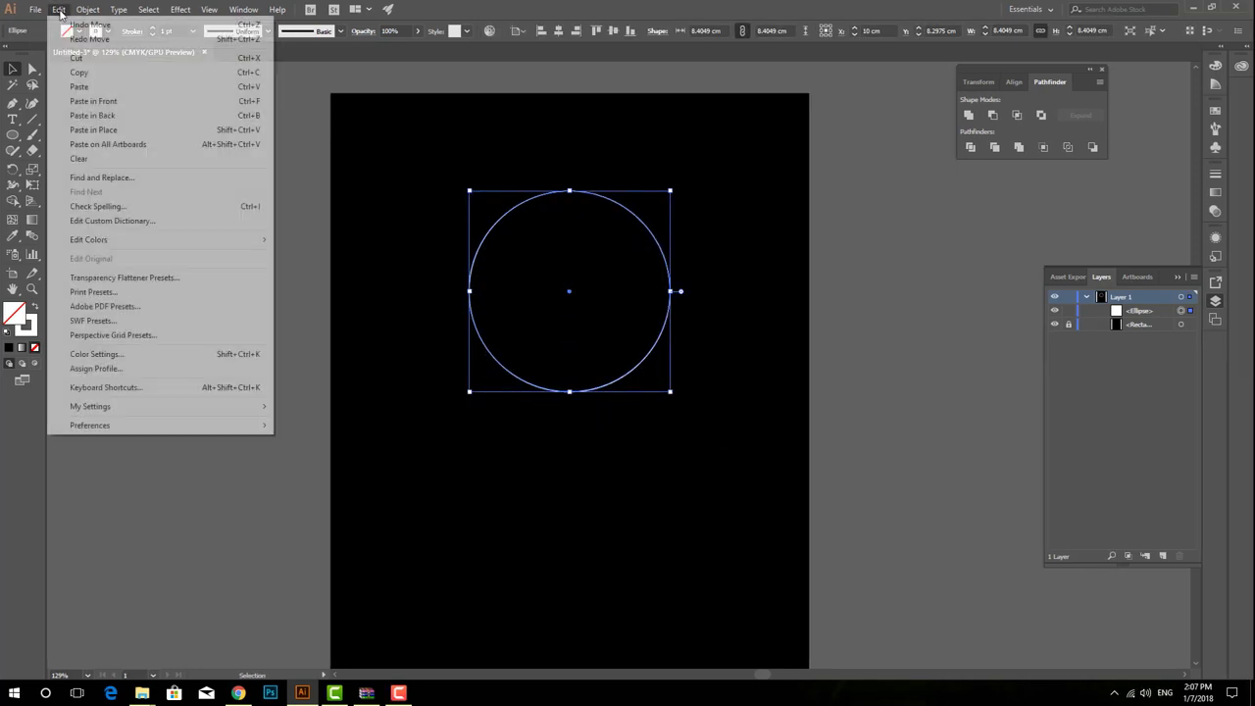
key(ctrl+v)
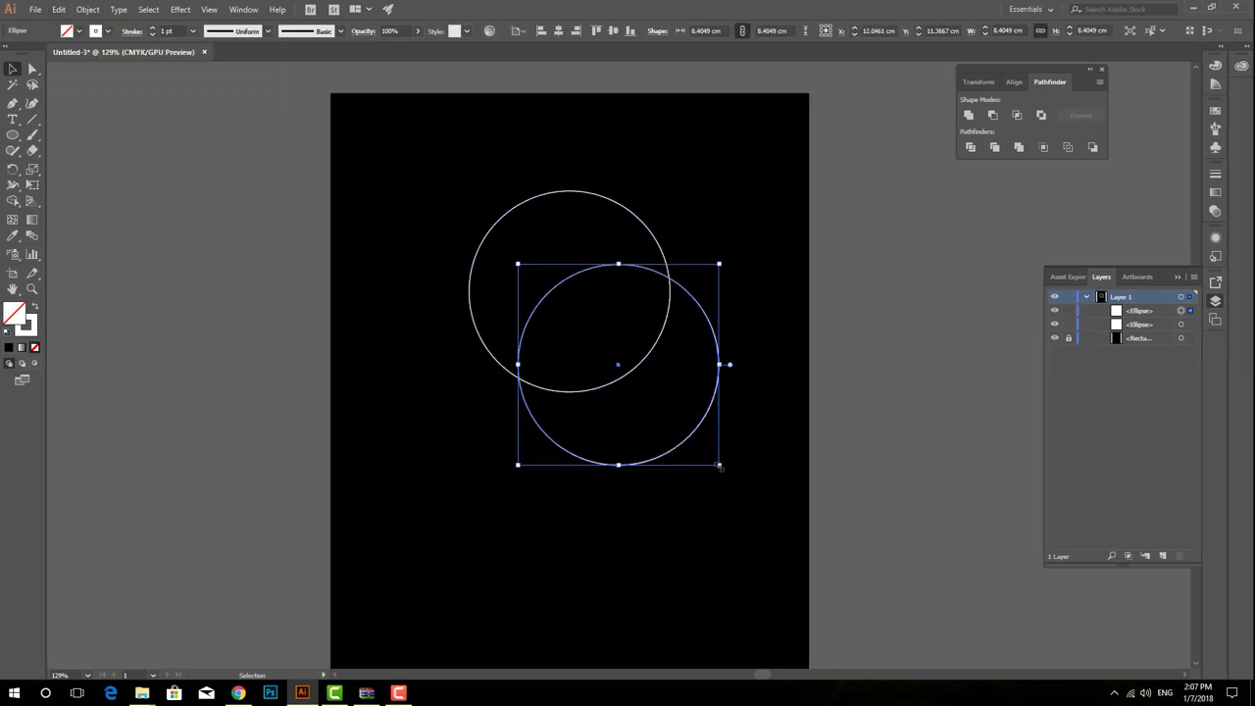
mouse_move(719, 467)
mouse_down()
mouse_move(653, 437)
mouse_move(643, 389)
mouse_move(672, 209)
mouse_move(726, 149)
mouse_up()
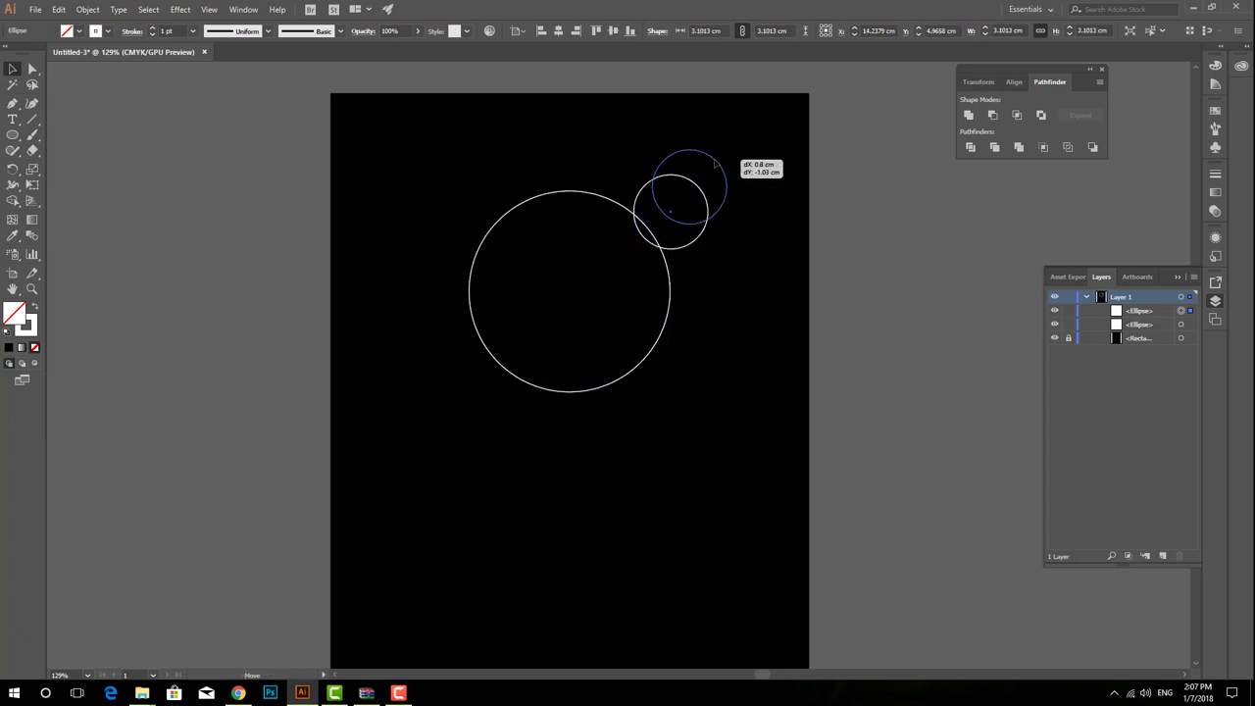
click(706, 273)
Bring in the serving-cloche icon from logo.ai, resize it to the small circle and make it white.
click(36, 10)
mouse_move(77, 67)
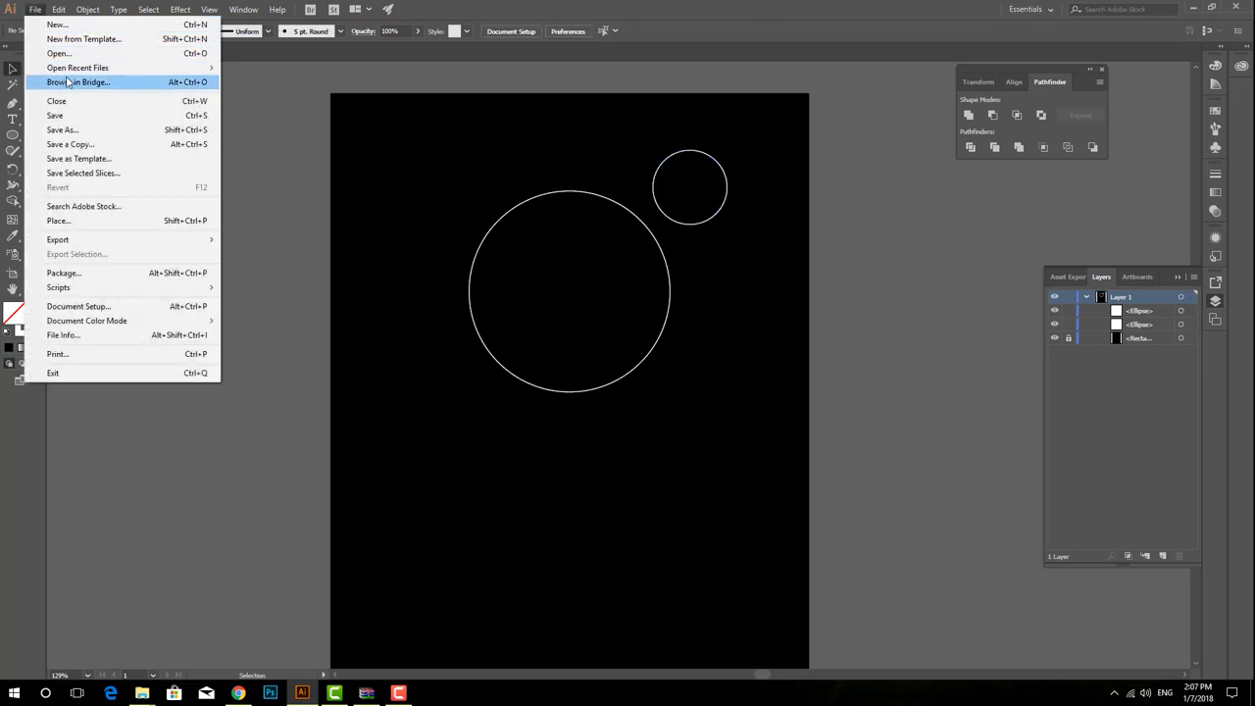
click(269, 86)
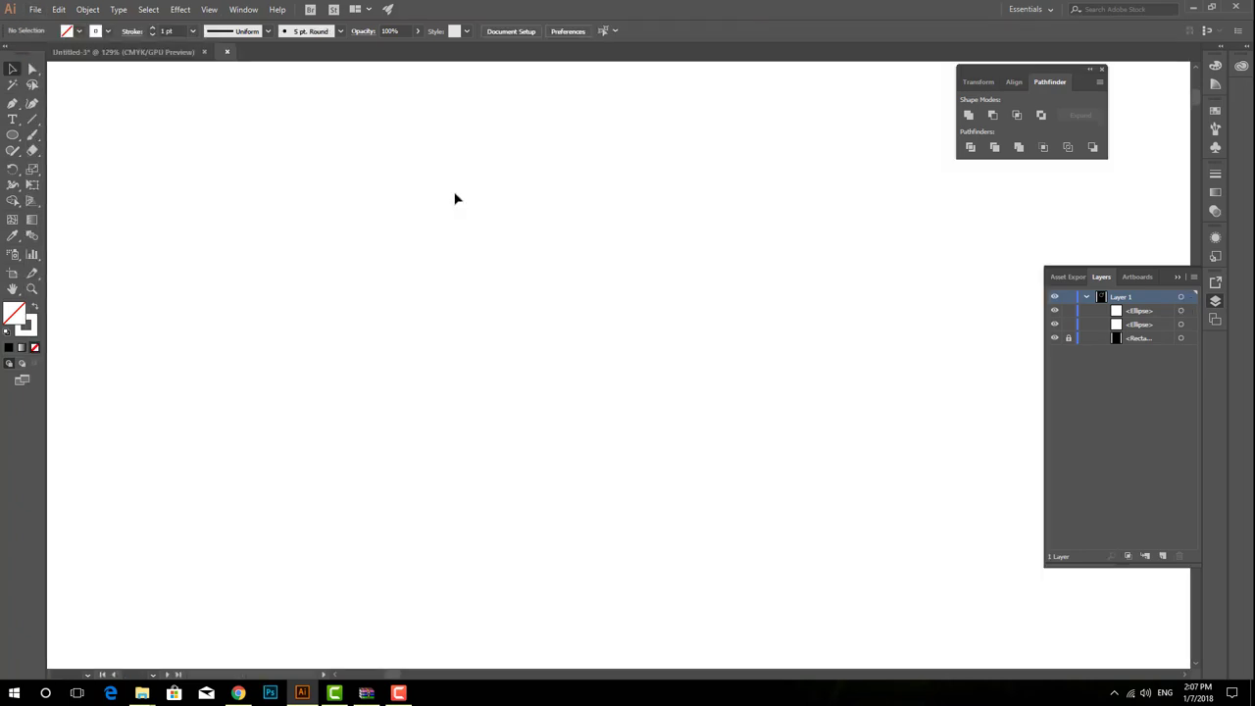
click(174, 52)
click(698, 212)
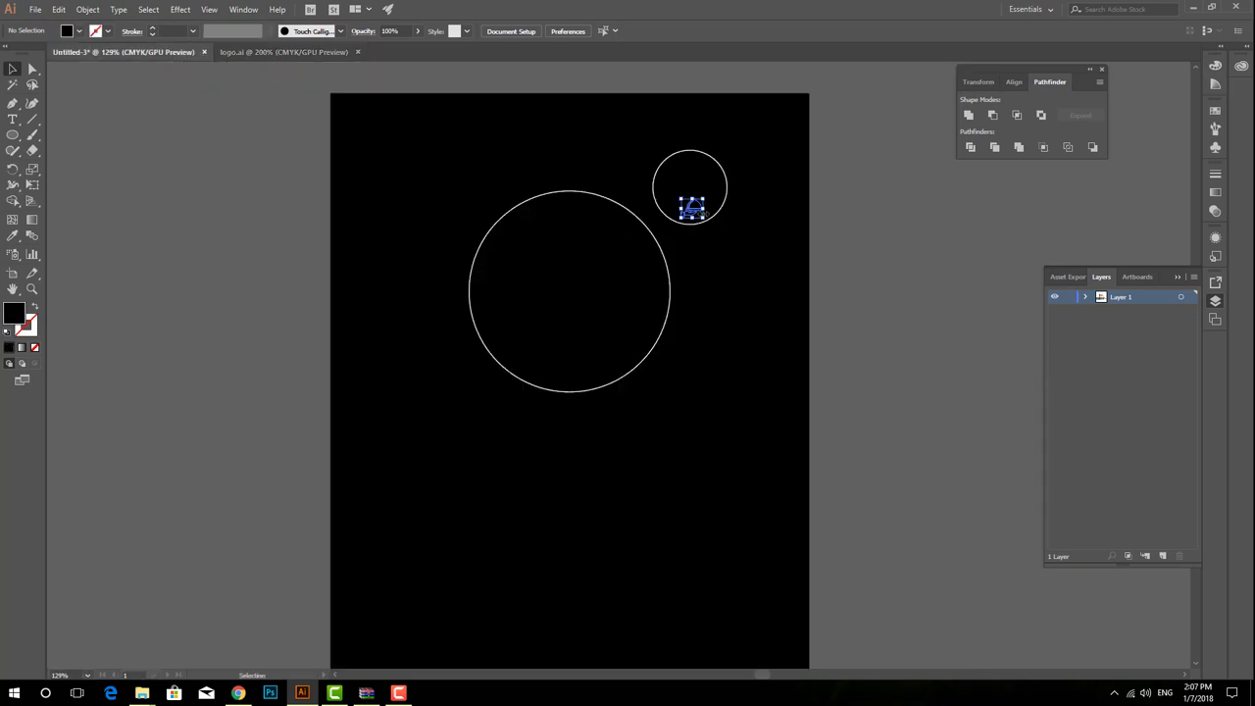
scroll(701, 217, up, 1)
mouse_move(701, 196)
mouse_down()
mouse_move(730, 169)
mouse_move(681, 186)
mouse_up()
click(80, 32)
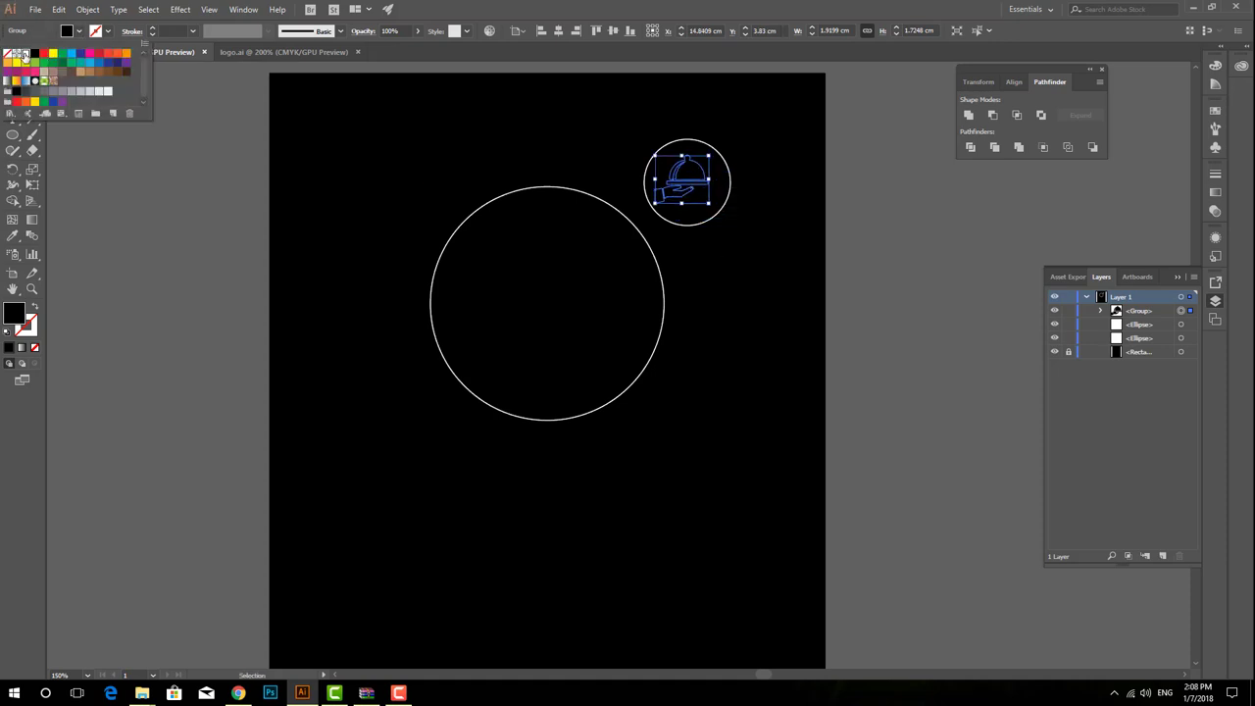
click(23, 54)
click(297, 176)
Centre the icon horizontally in the small circle using Align To Selection.
scroll(686, 336, up, 3)
scroll(686, 336, up, 2)
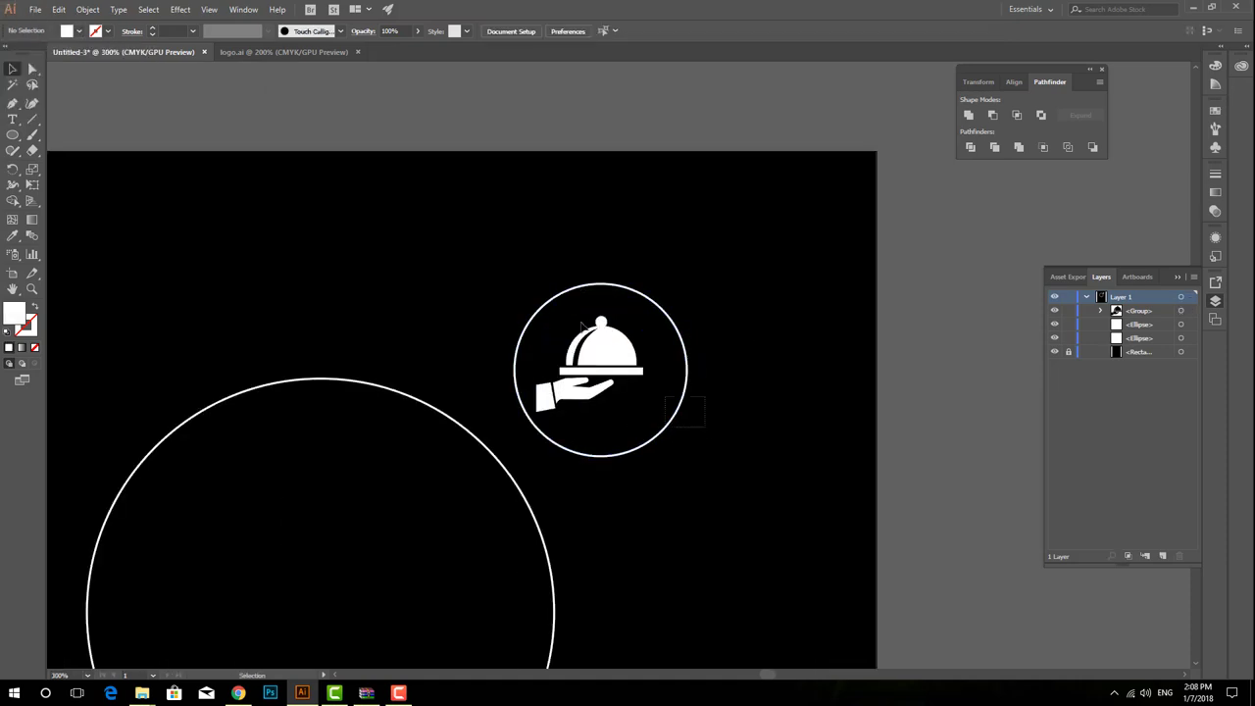
drag(582, 326, 495, 90)
click(558, 30)
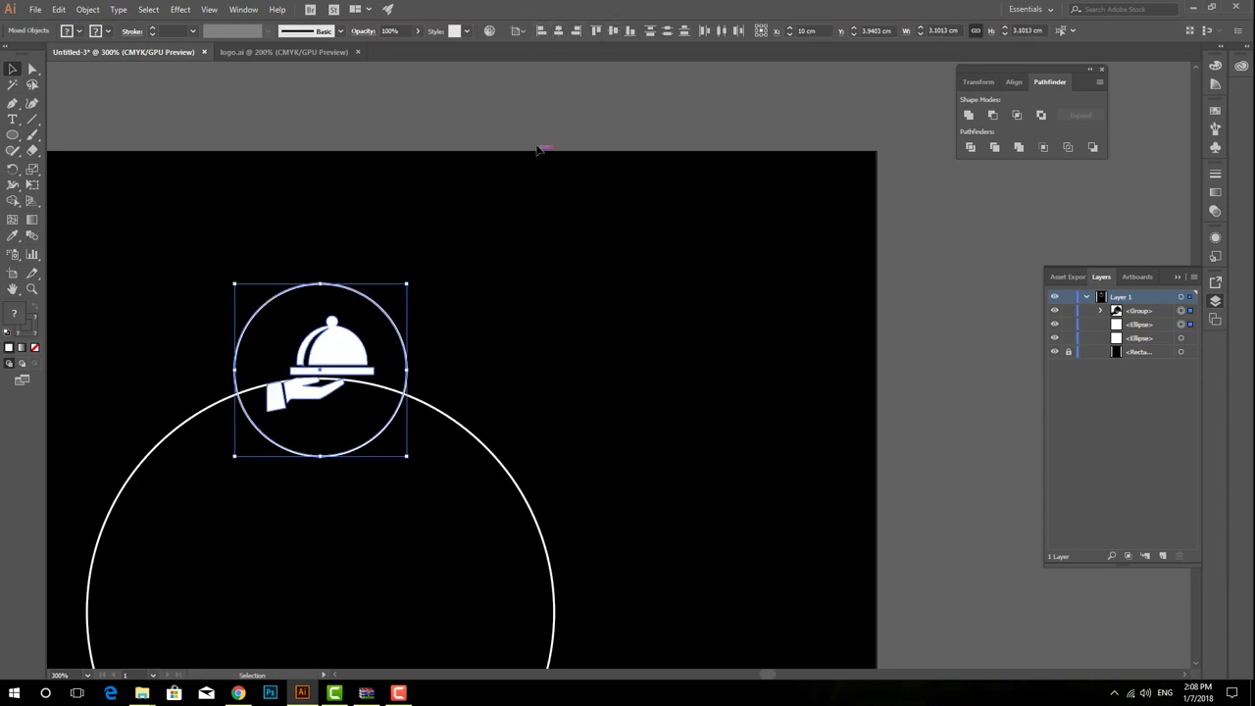
key(ctrl+z)
click(526, 35)
click(532, 48)
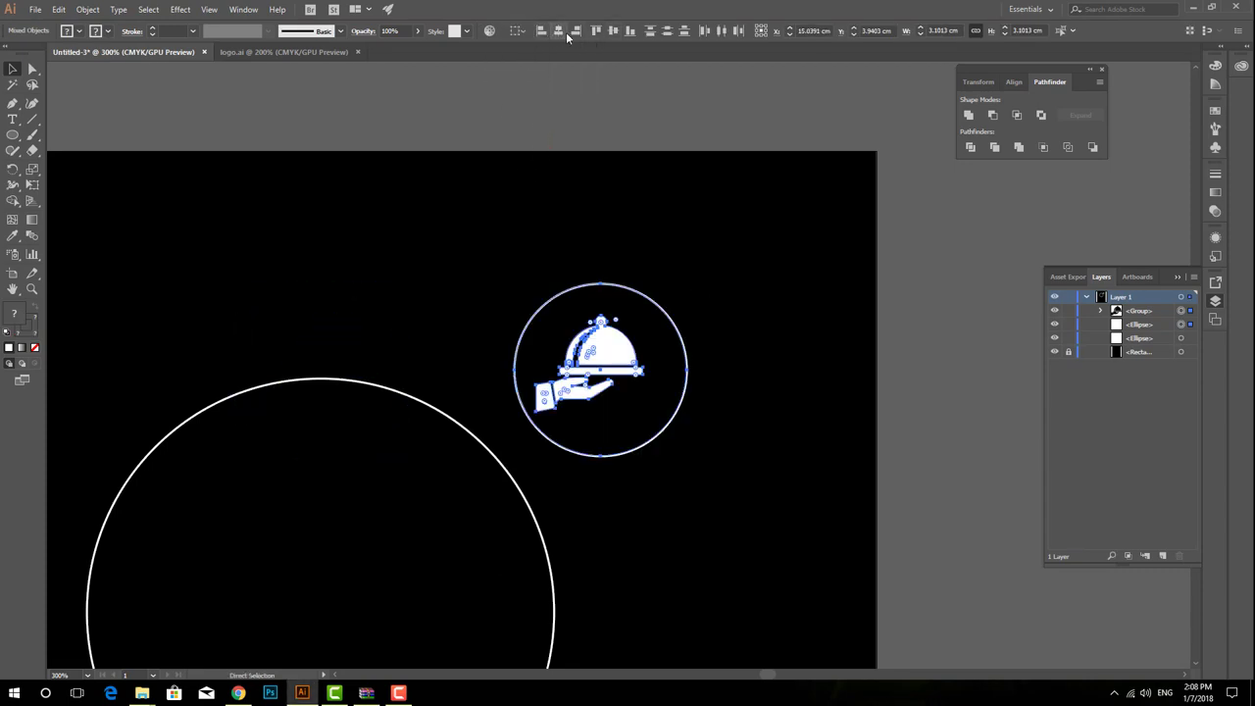
click(566, 32)
click(689, 340)
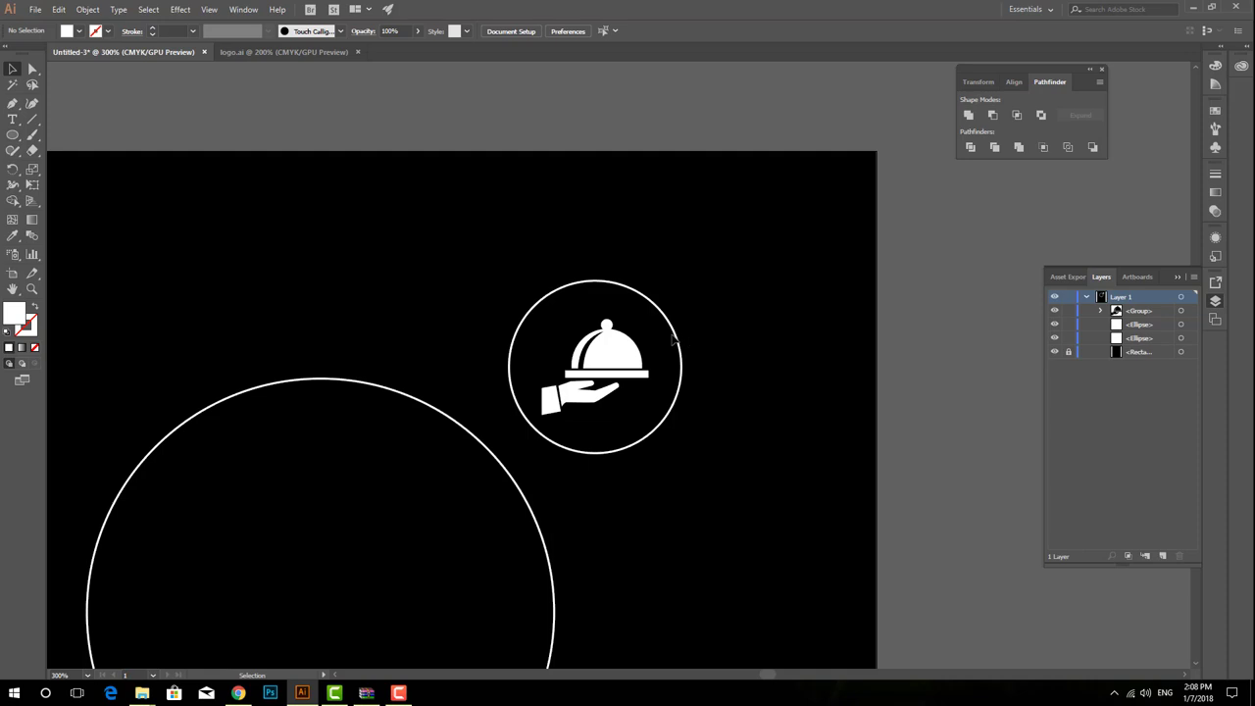
Set the small circle's stroke weight to 5 pt.
click(676, 339)
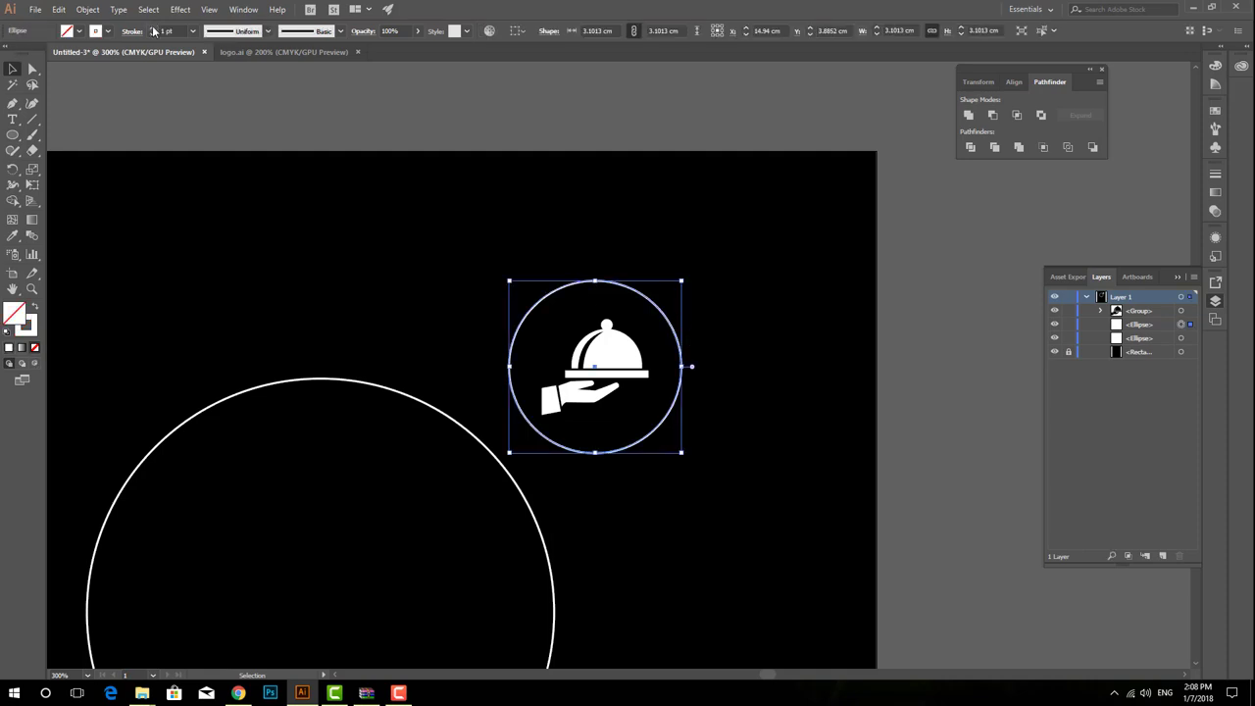
click(153, 28)
click(153, 28)
click(757, 401)
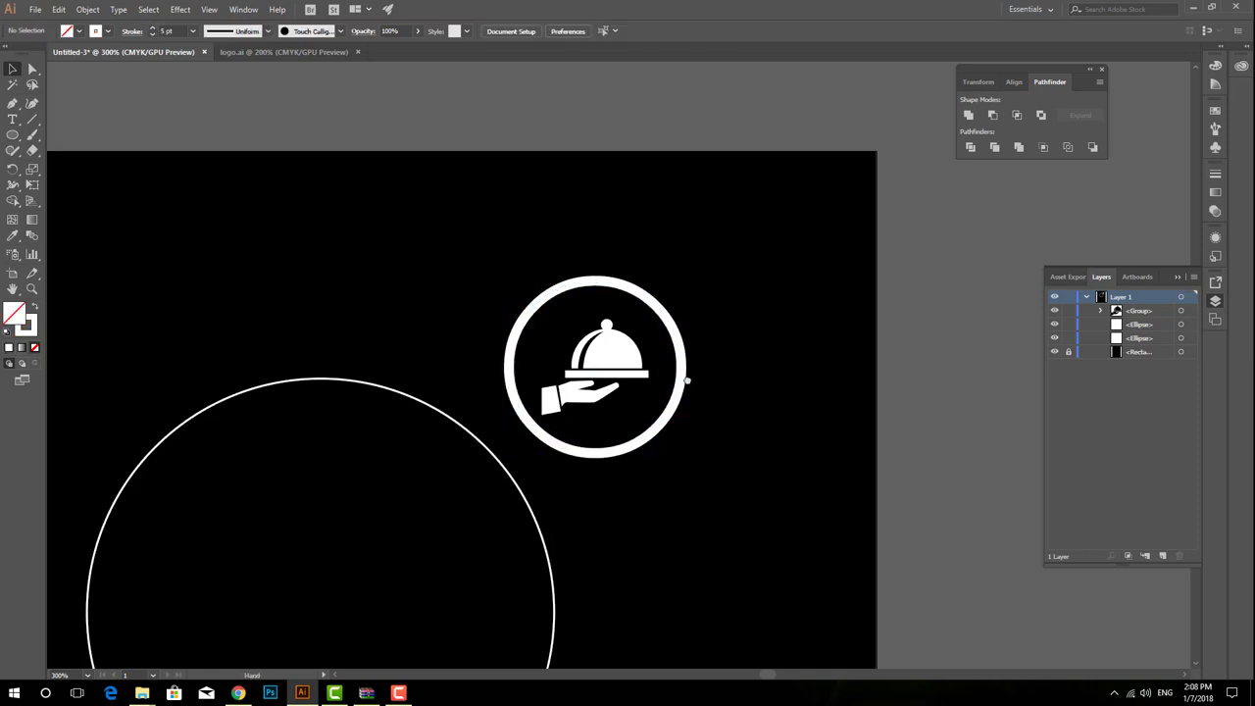
scroll(725, 373, down, 4)
scroll(725, 372, left, 3)
scroll(687, 295, down, 1)
Paste two enlarged copies behind the big circle, about 8.96 cm and 10.07 cm wide.
click(675, 289)
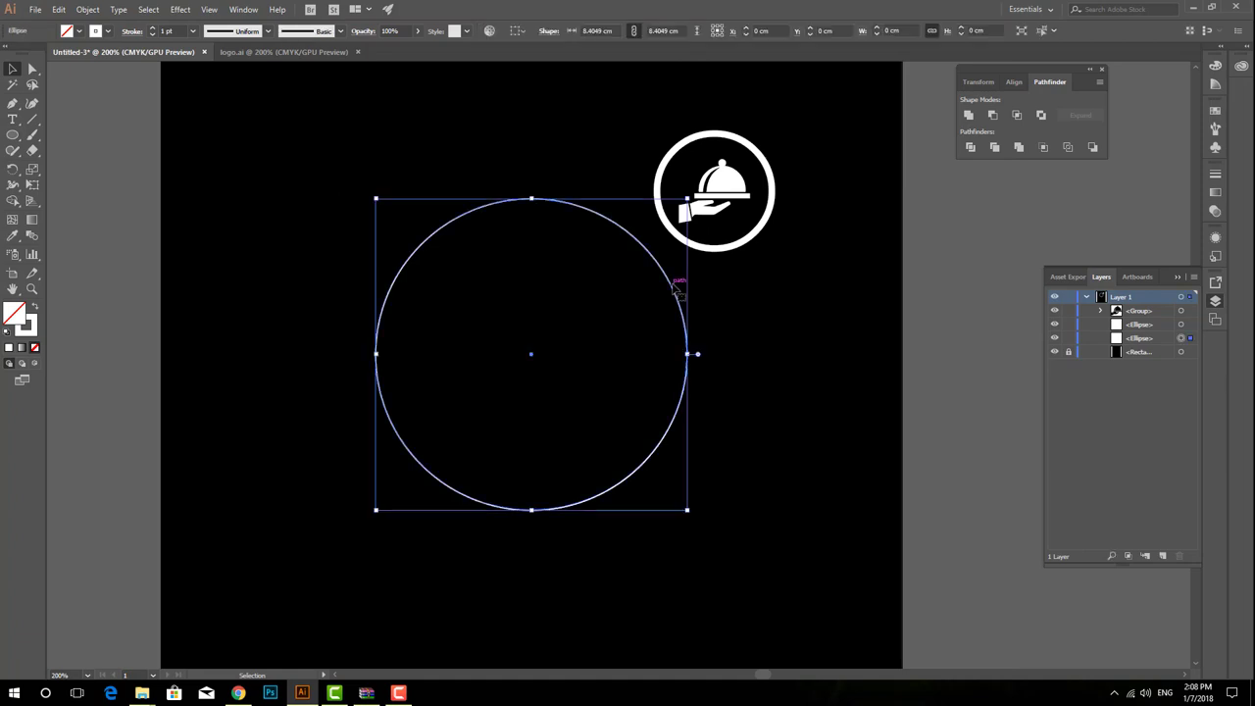
click(93, 11)
mouse_move(59, 9)
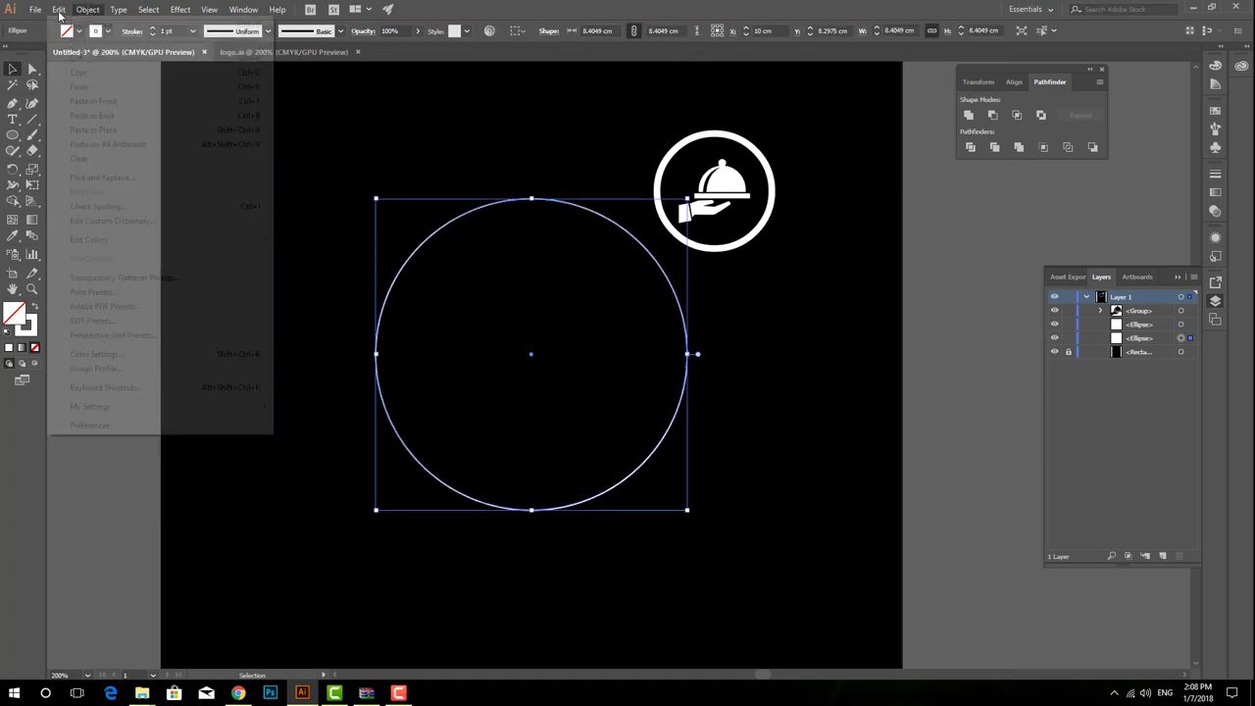
click(79, 73)
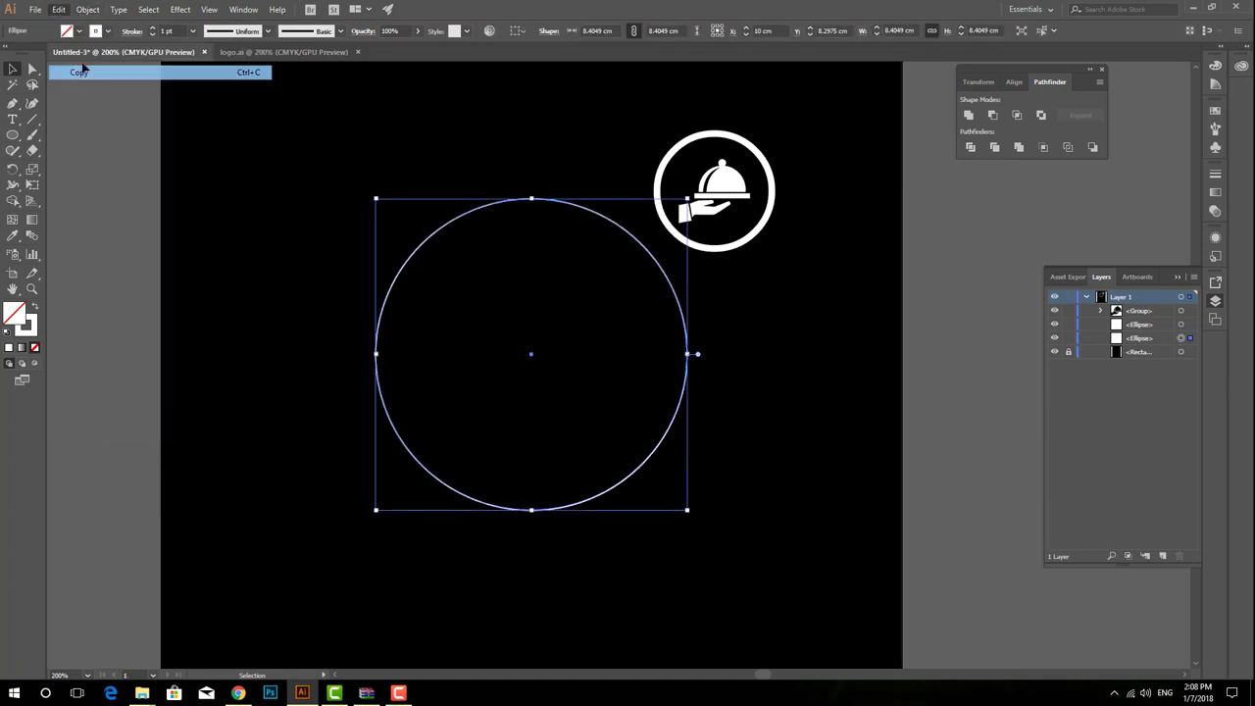
click(87, 9)
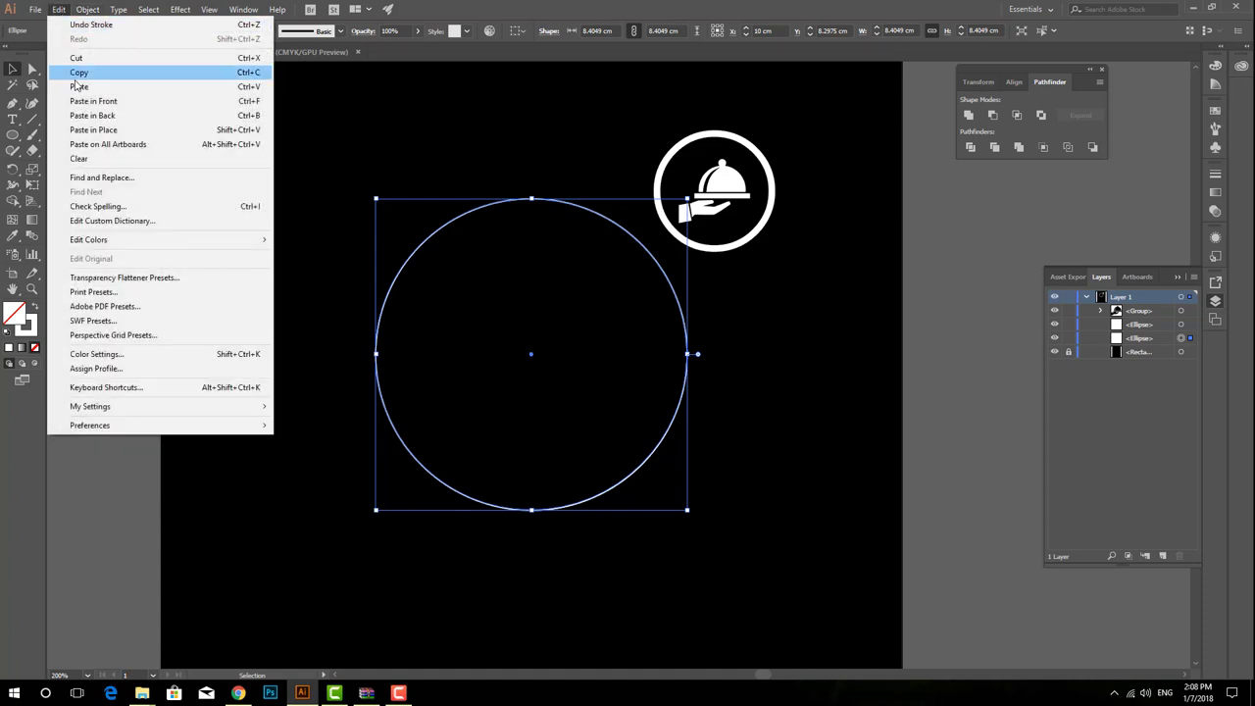
click(118, 115)
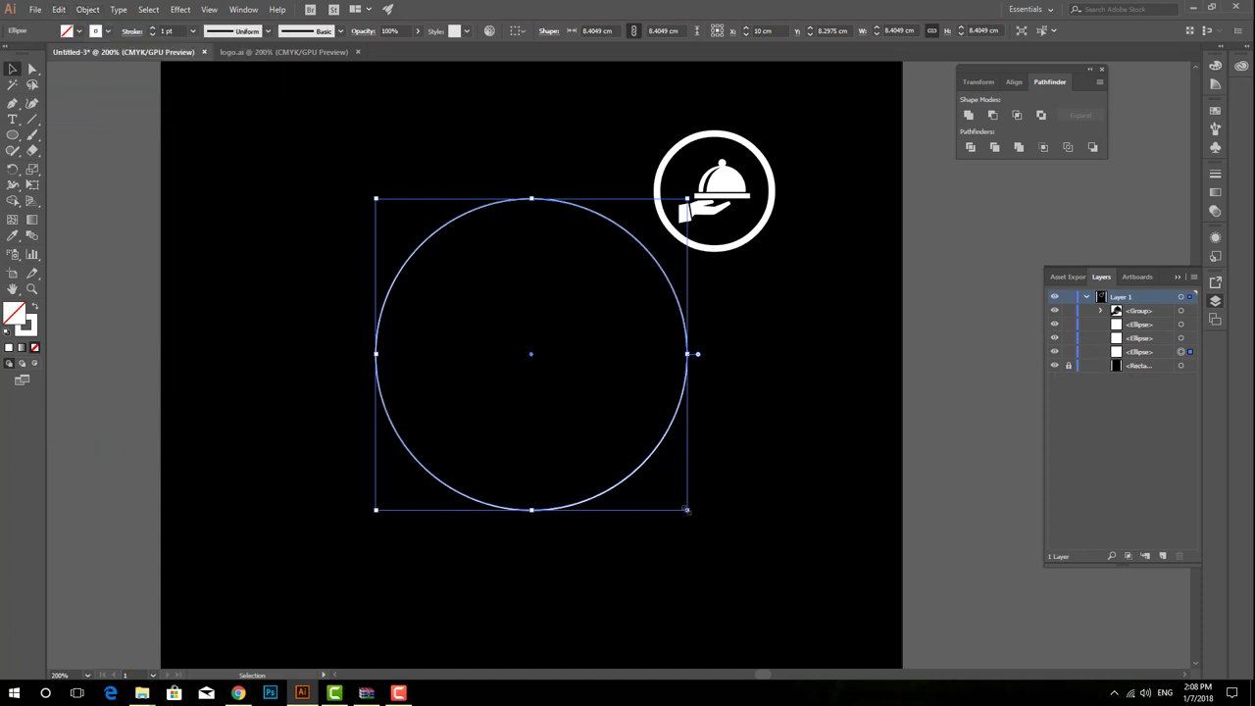
drag(687, 509, 697, 520)
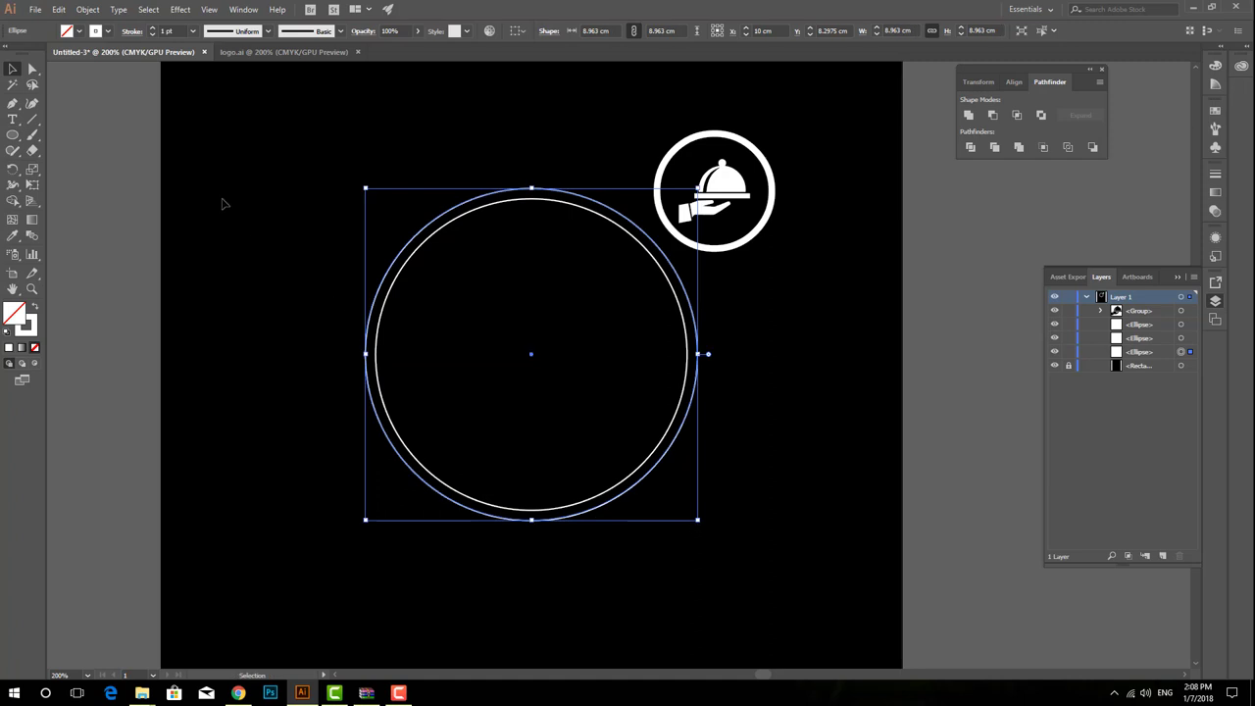
click(87, 10)
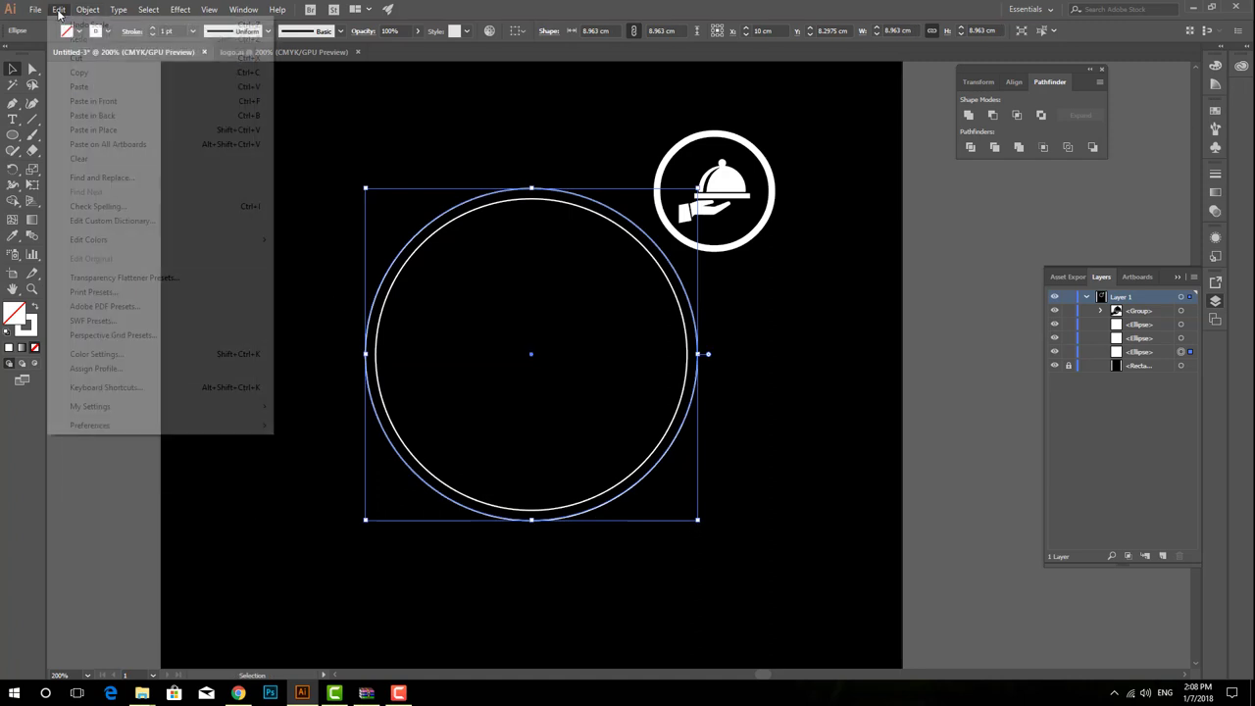
click(88, 115)
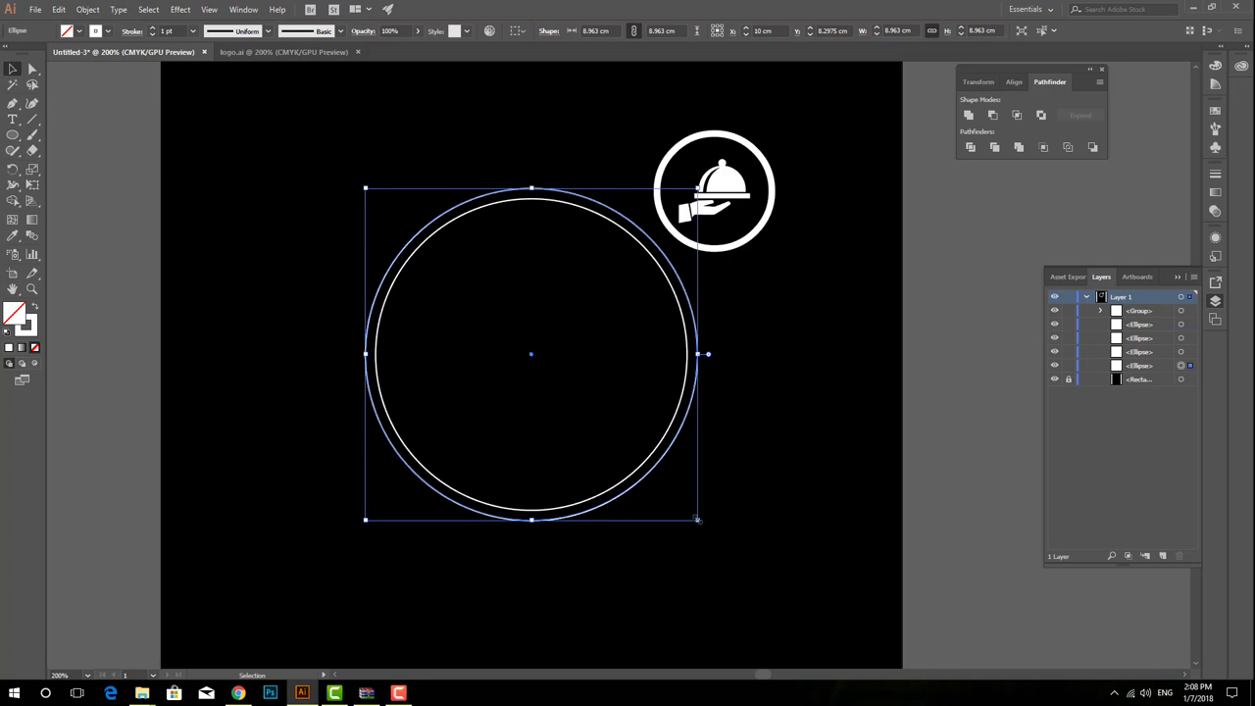
drag(697, 520, 719, 540)
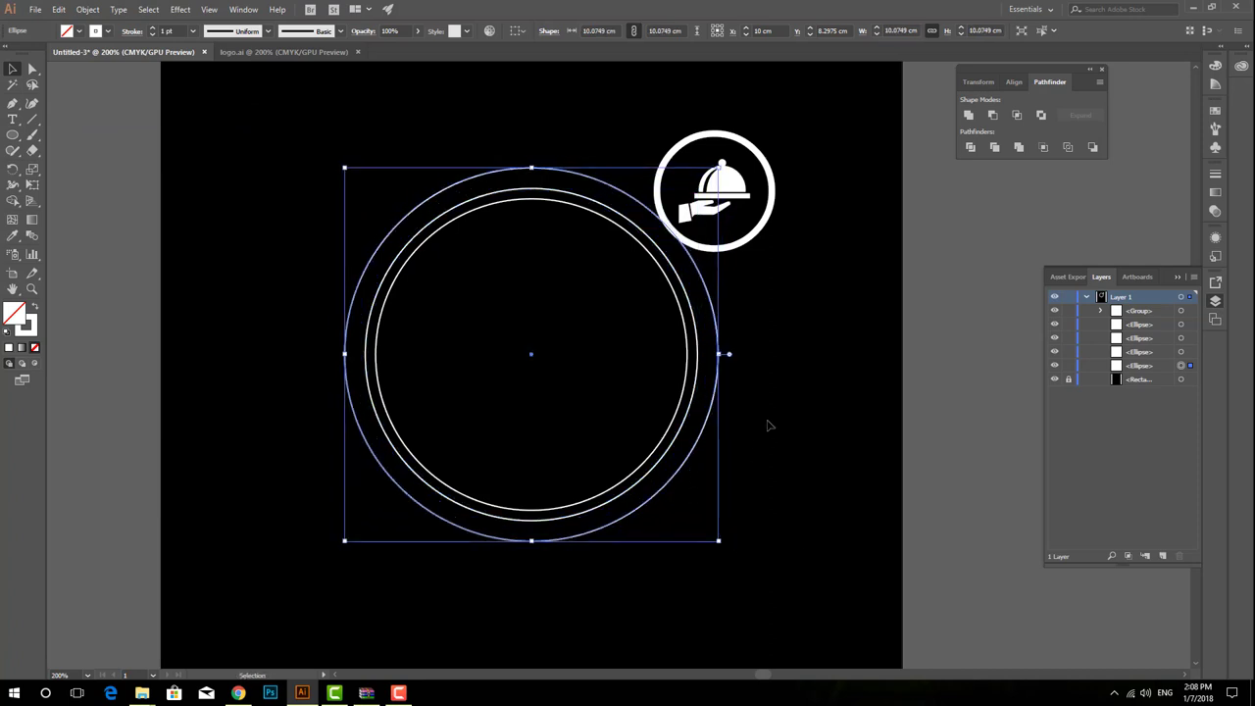
click(11, 119)
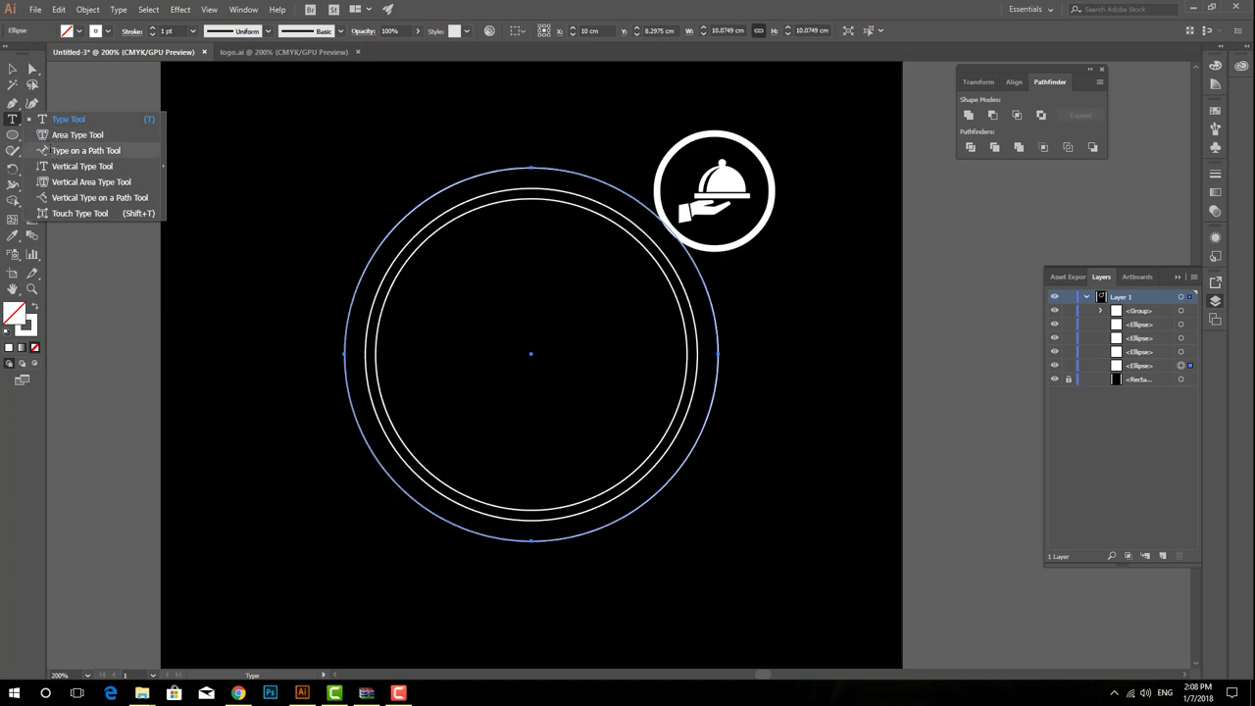
Start white path text 'This' on the outer circle in 21 pt Tondu Beta.
click(59, 150)
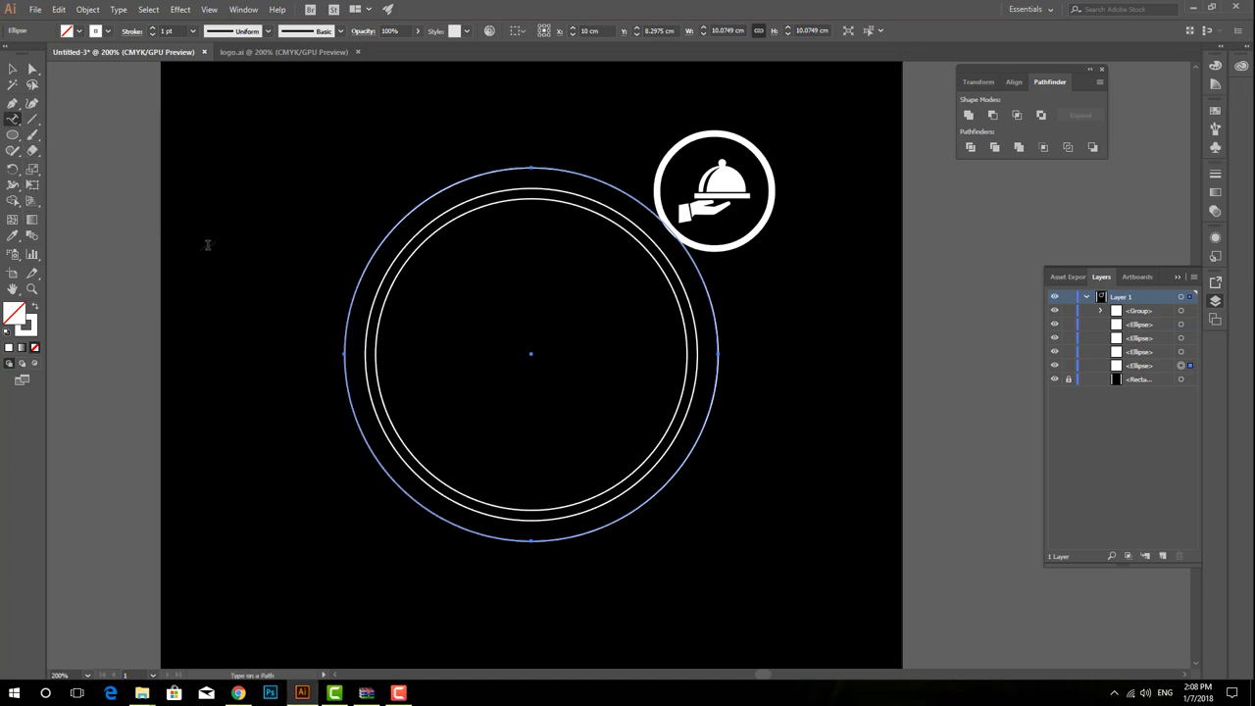
click(345, 314)
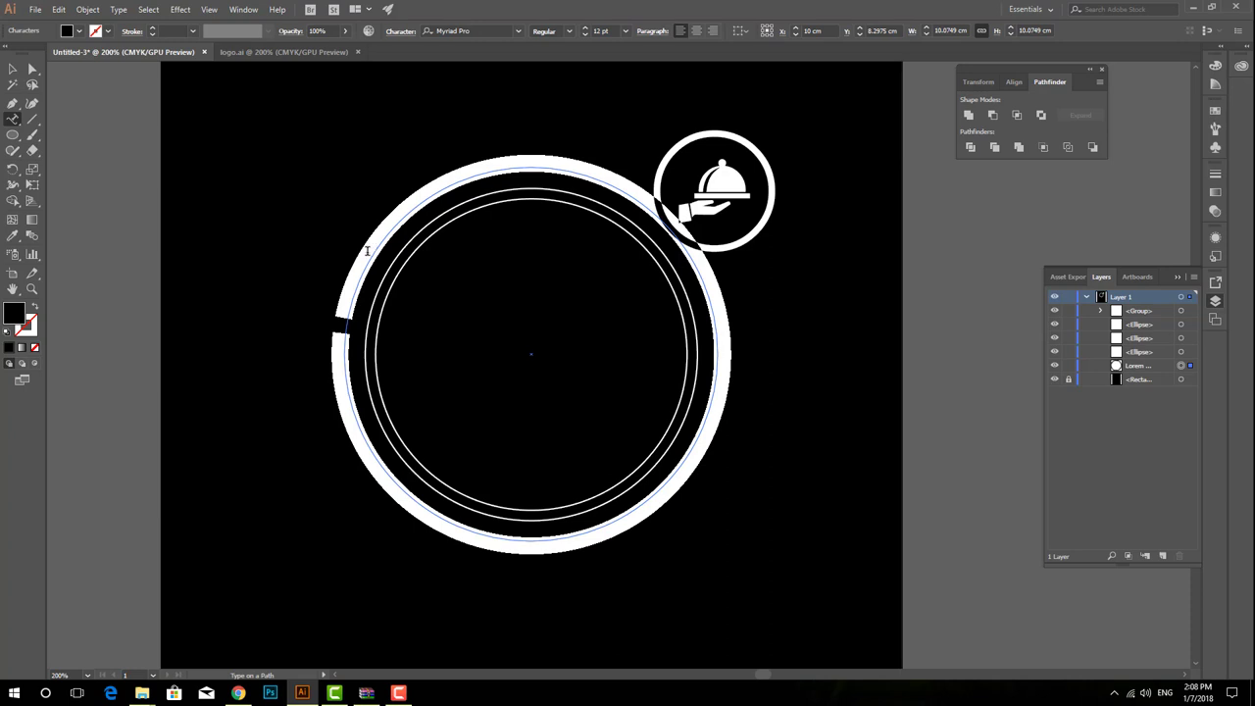
text(T)
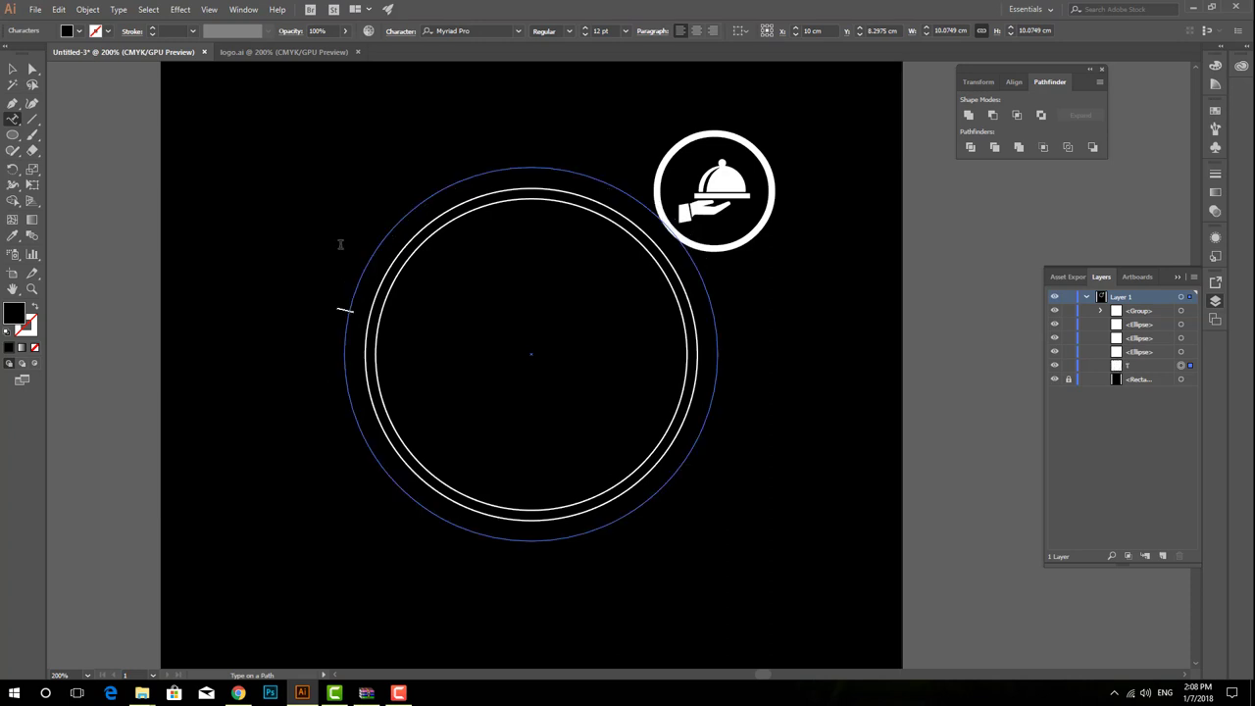
text(his)
click(80, 32)
click(19, 53)
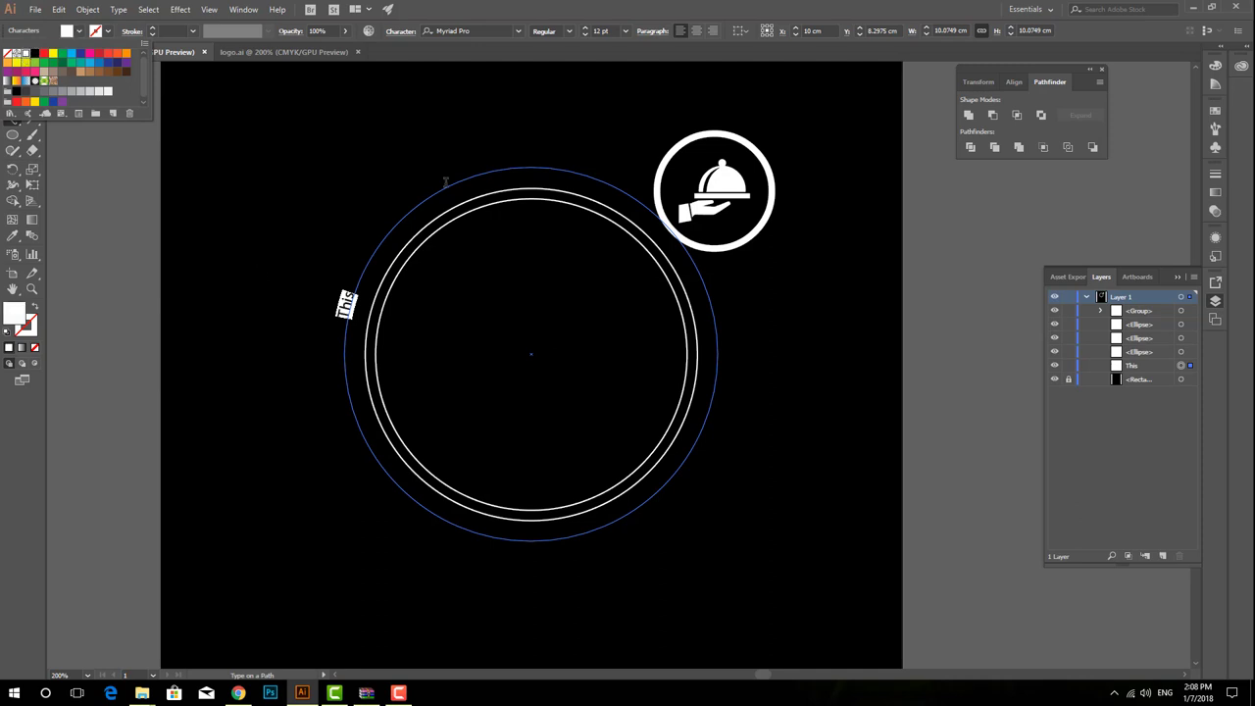
click(585, 27)
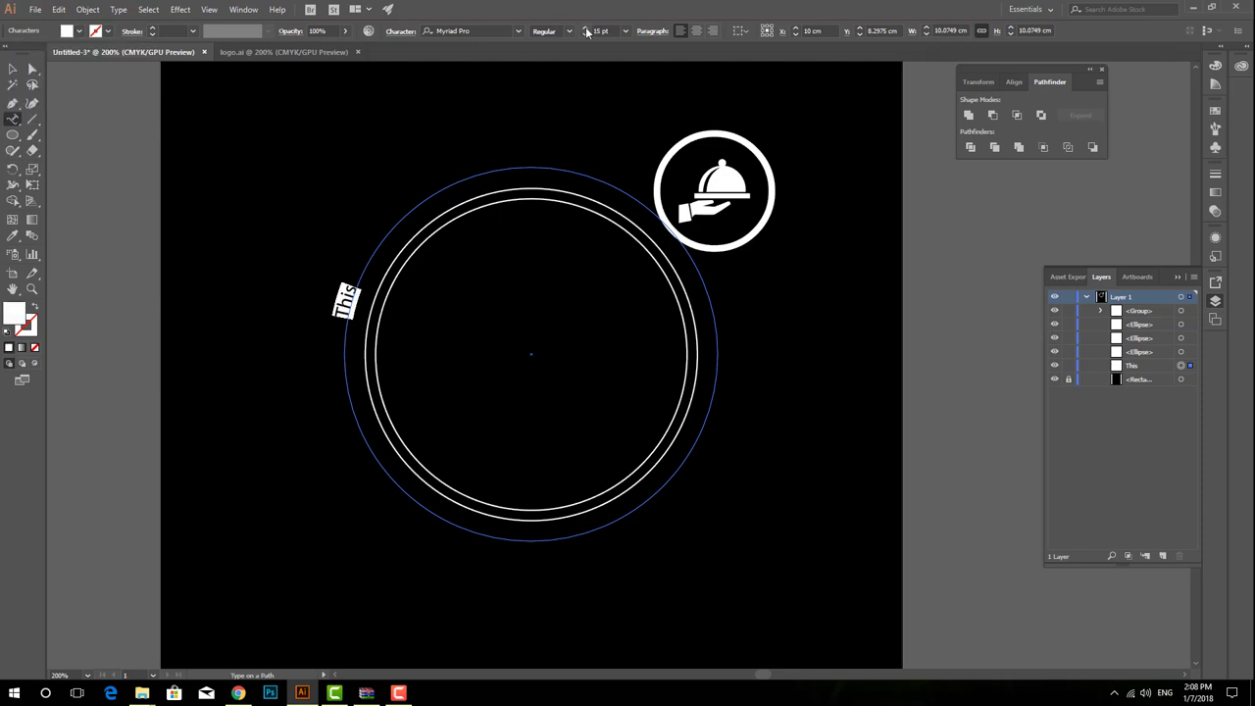
click(586, 28)
click(474, 32)
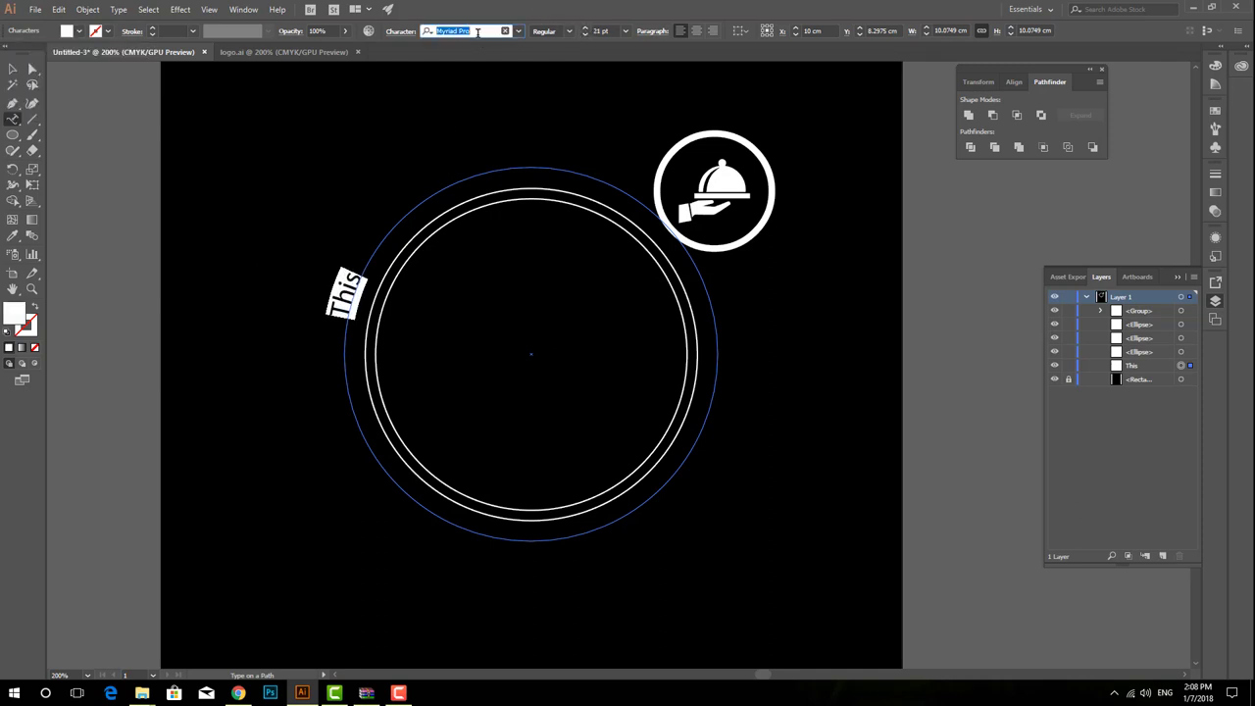
text(ton)
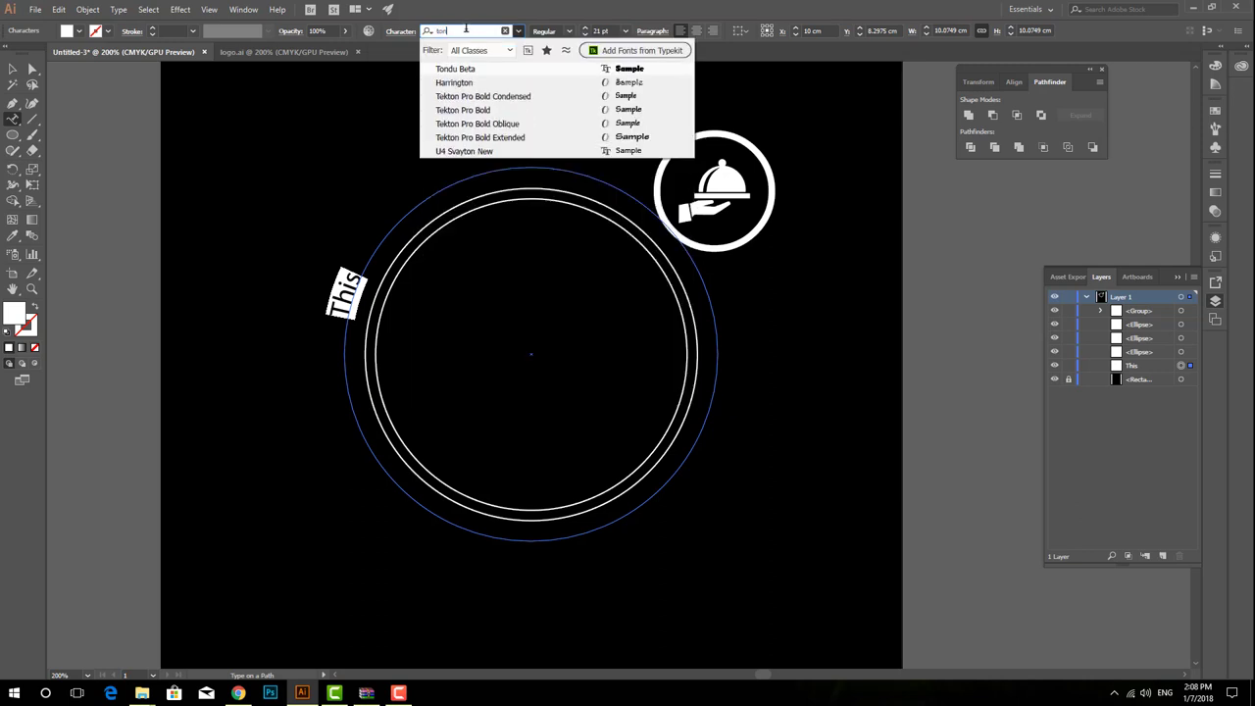
click(461, 68)
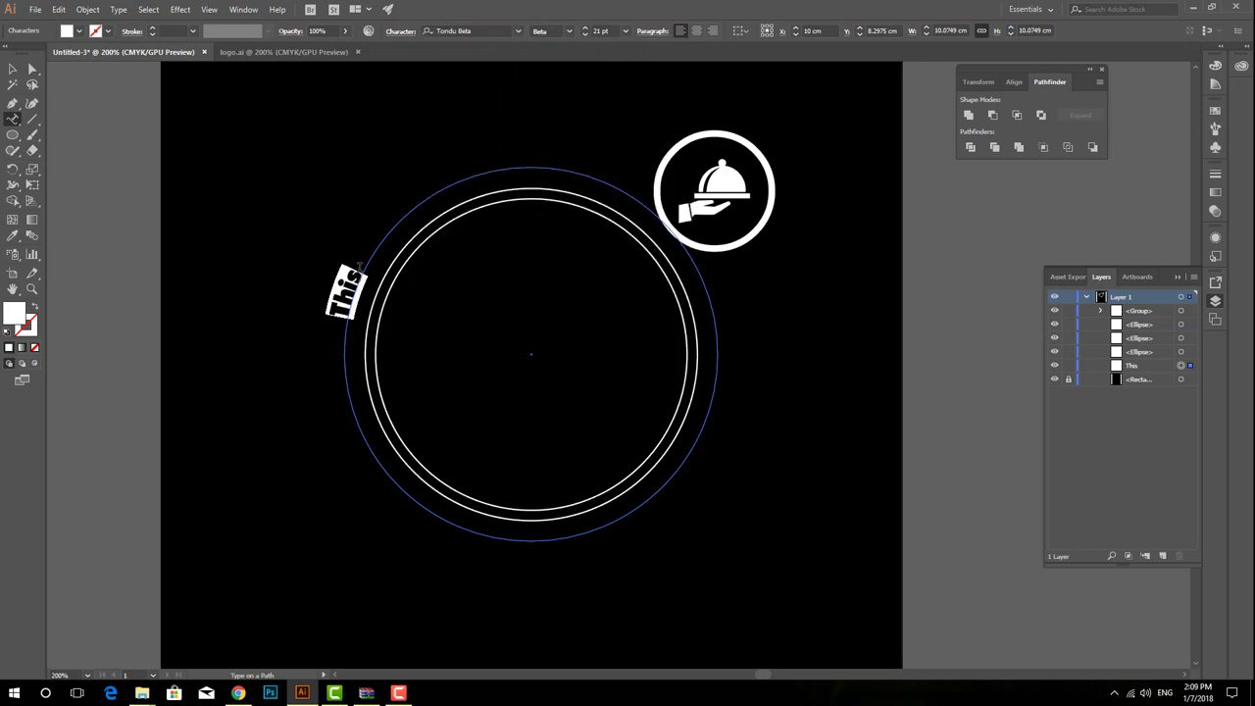
Complete the slogan with 'Month 20% Discount', slide it around the circle, and colour '20% Discount' red.
click(374, 271)
text(Mon)
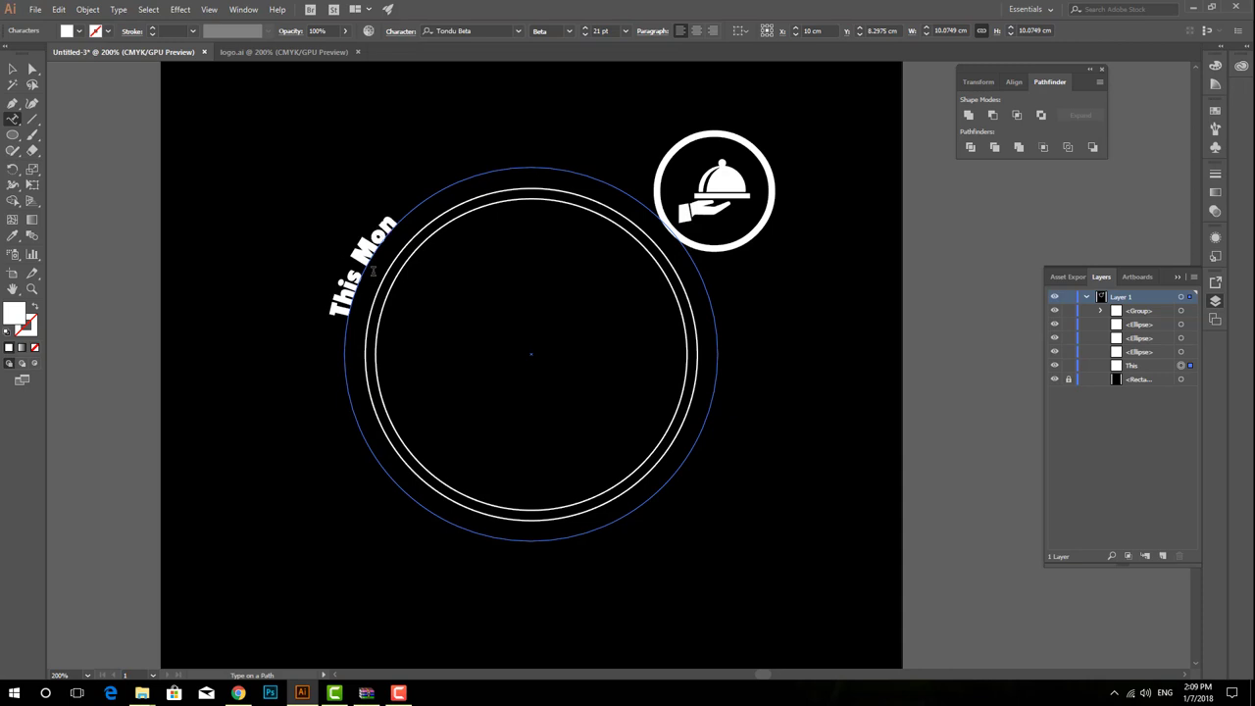
text(th 20% Discount)
click(17, 70)
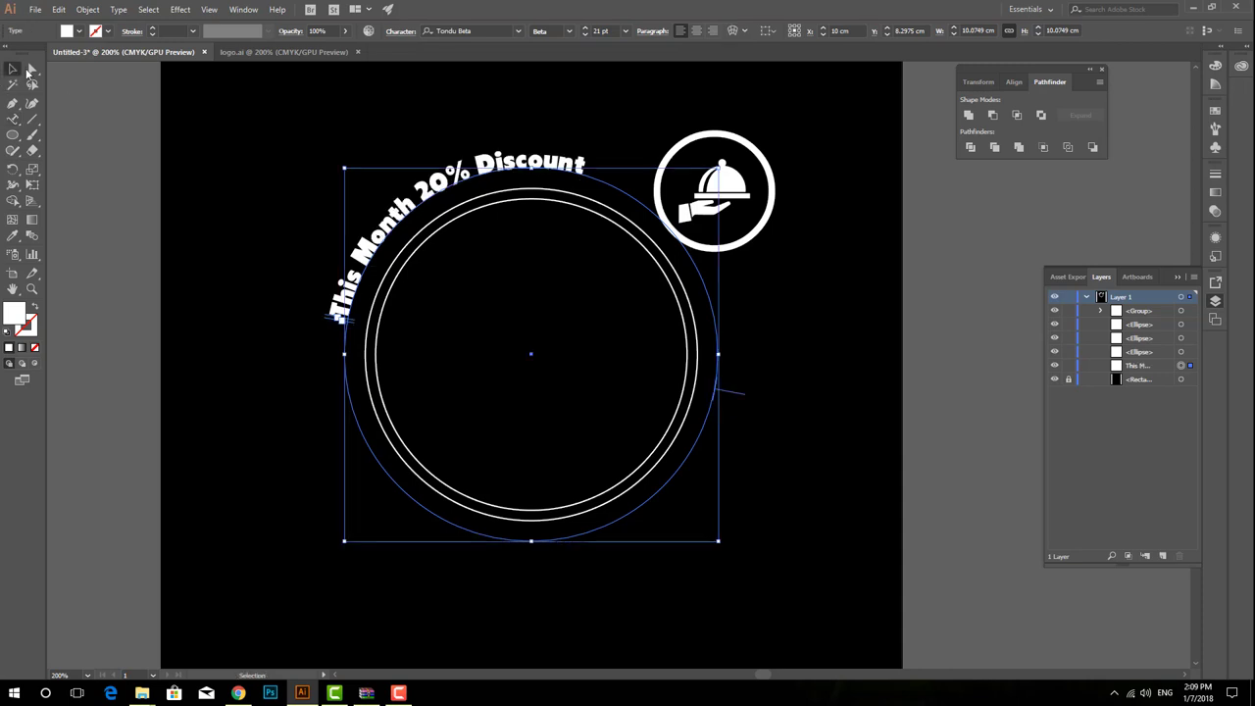
drag(330, 324, 331, 419)
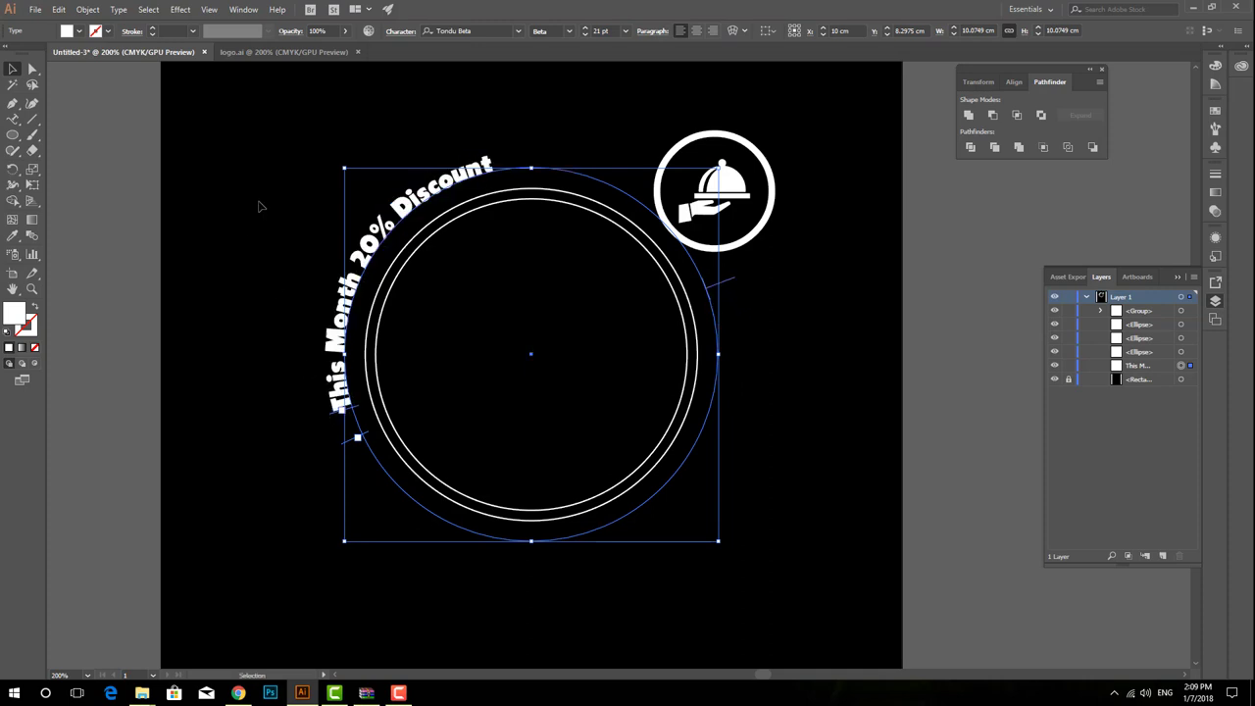
key(t)
mouse_move(355, 257)
mouse_down()
mouse_move(431, 192)
mouse_move(494, 163)
mouse_up()
click(79, 32)
click(98, 54)
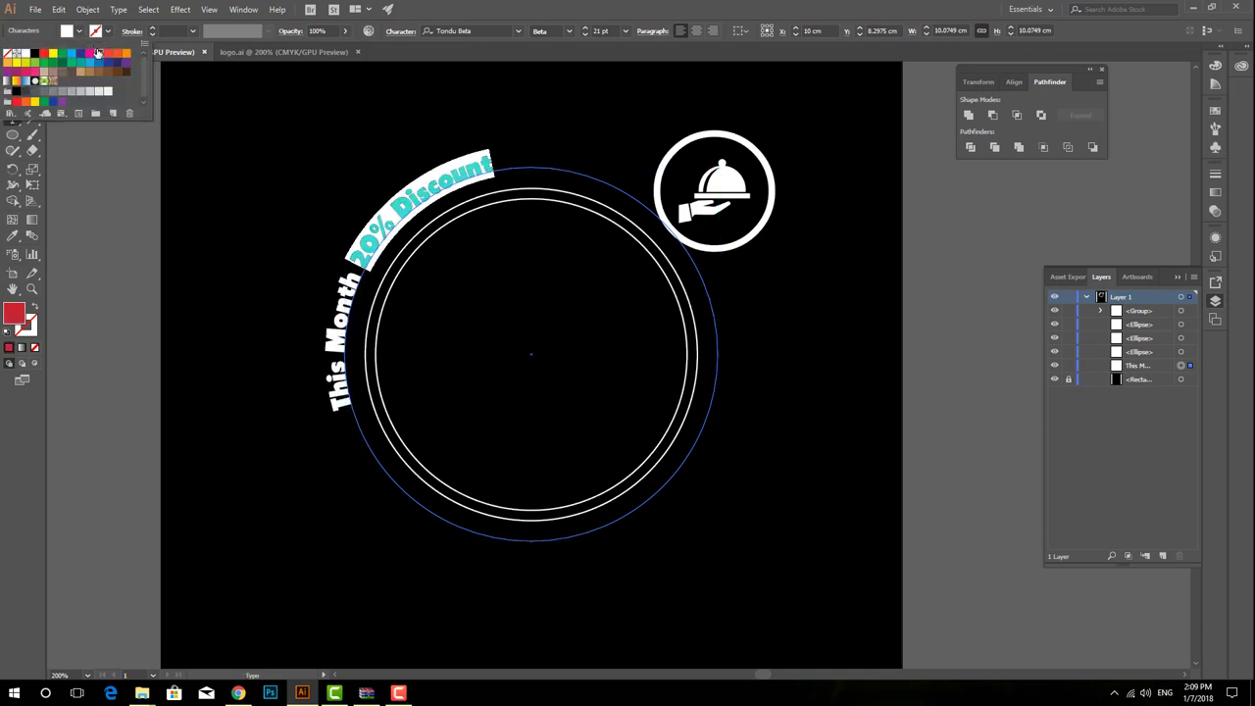
click(12, 71)
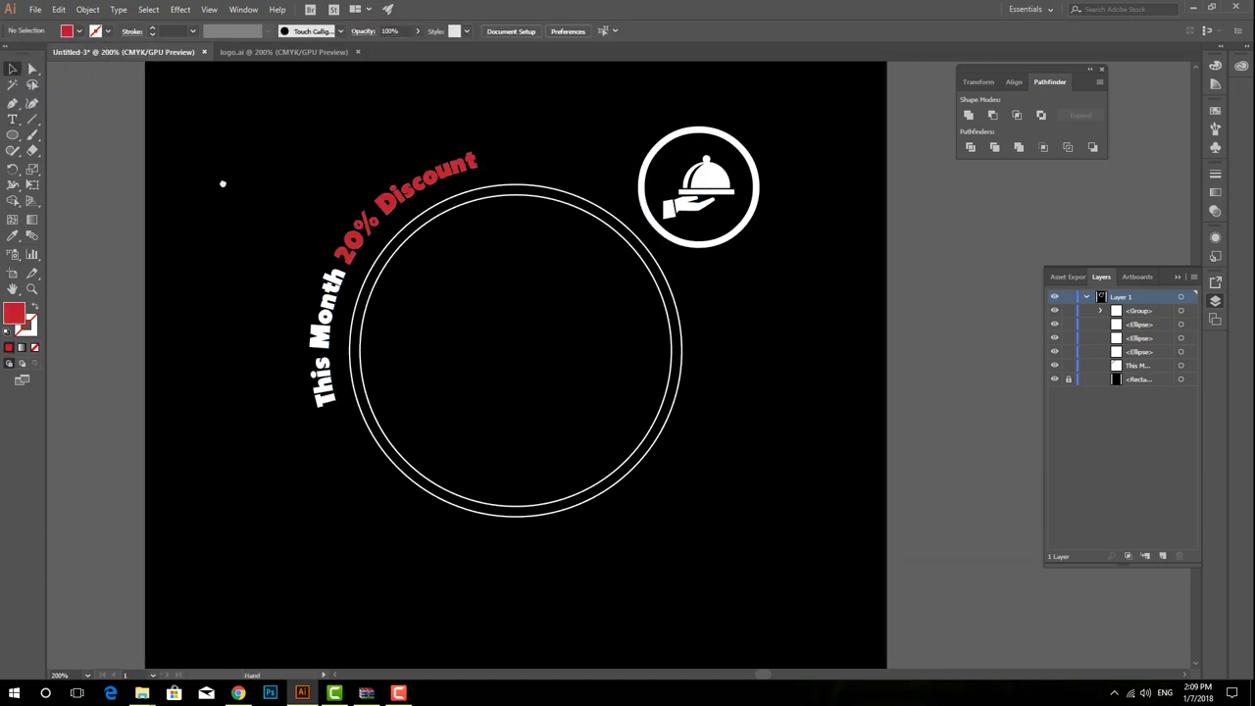
Place the sushi photo 'o', size it over the big circle, and stack it just above the background.
click(34, 9)
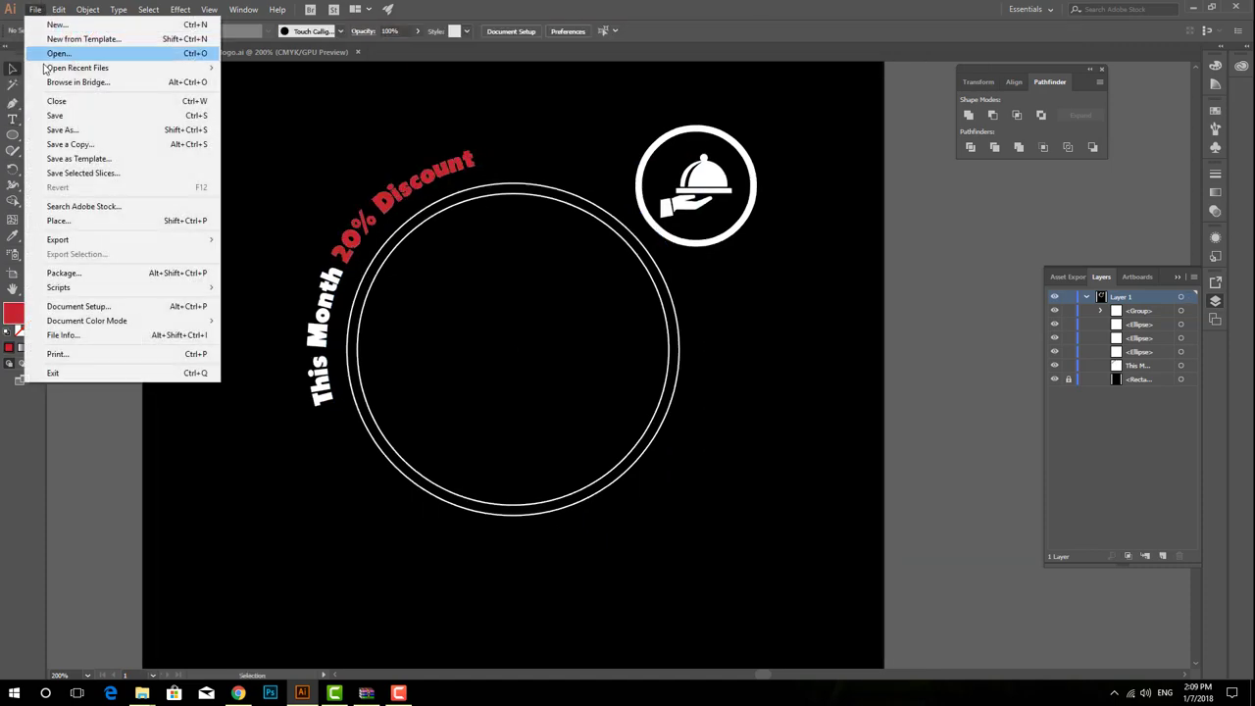
click(59, 220)
double_click(780, 101)
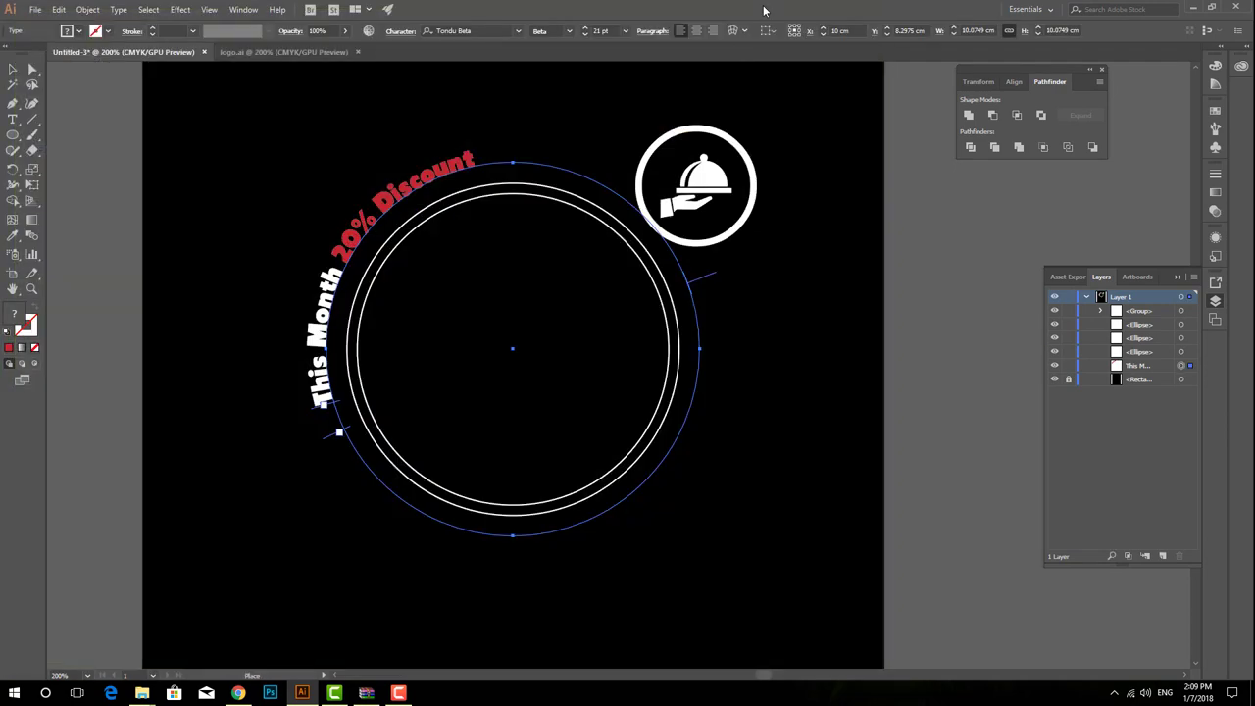
click(482, 232)
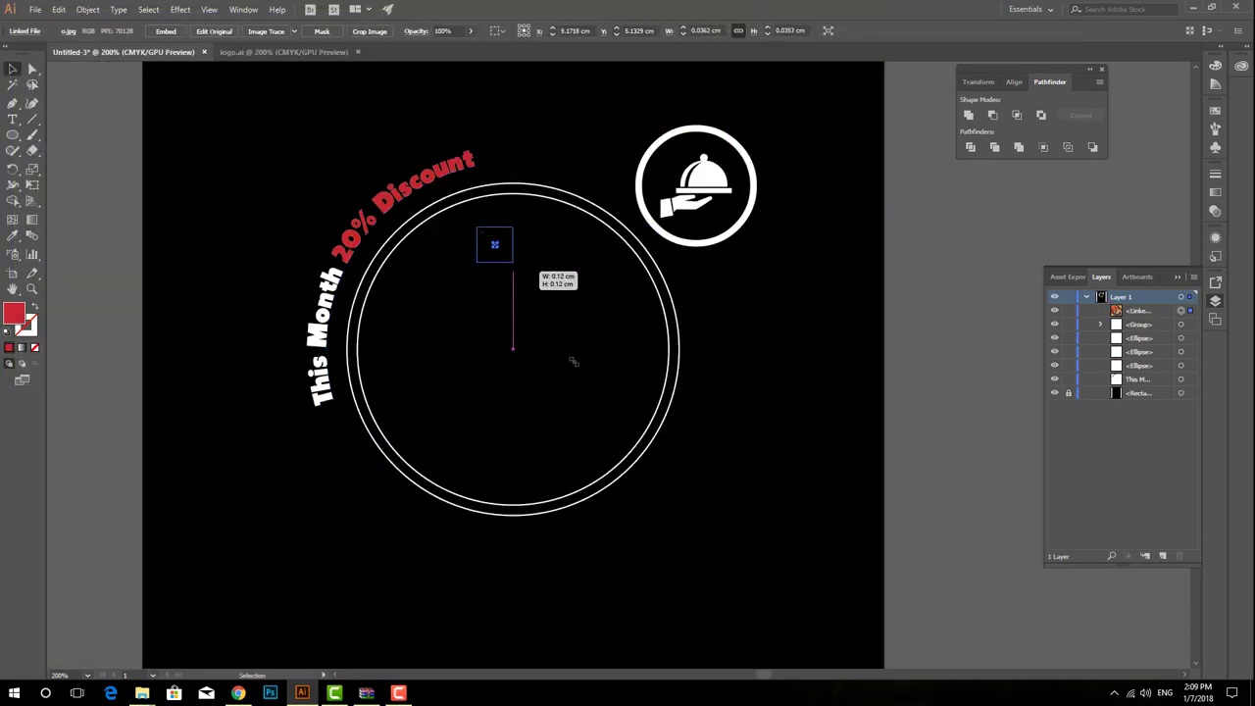
mouse_move(490, 244)
mouse_down()
mouse_move(618, 370)
mouse_move(804, 521)
mouse_up()
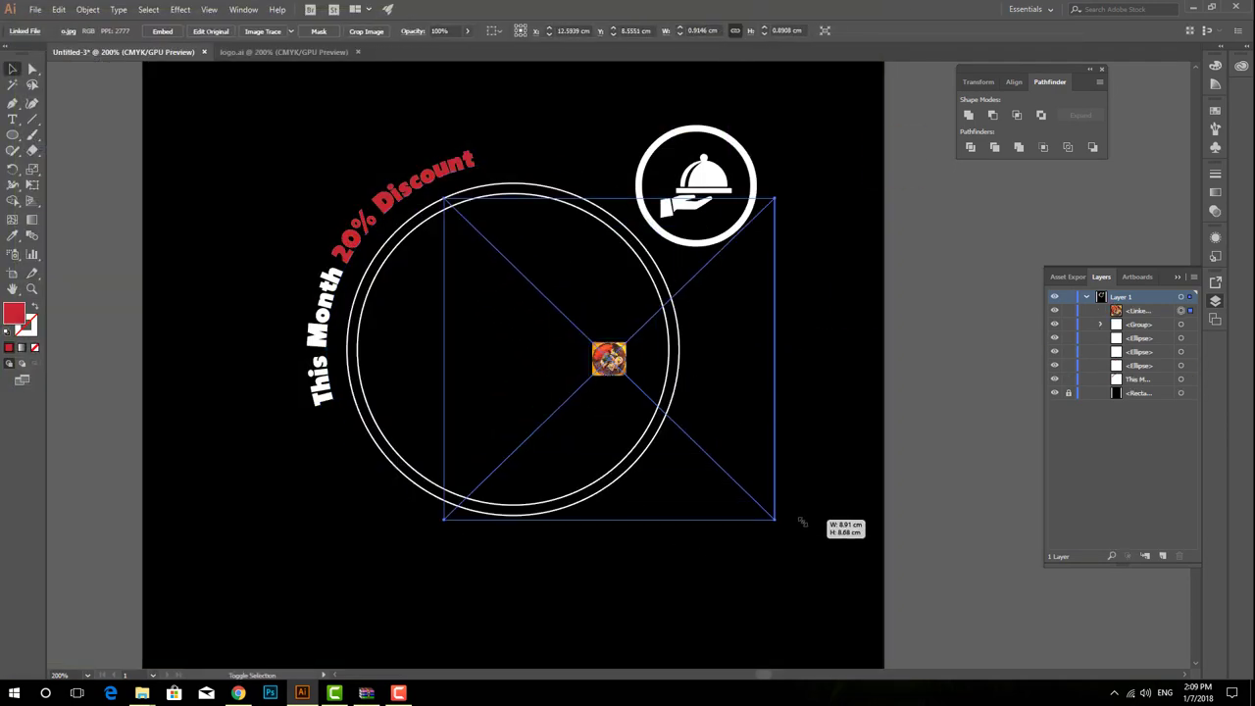
drag(665, 359, 554, 354)
drag(663, 509, 696, 537)
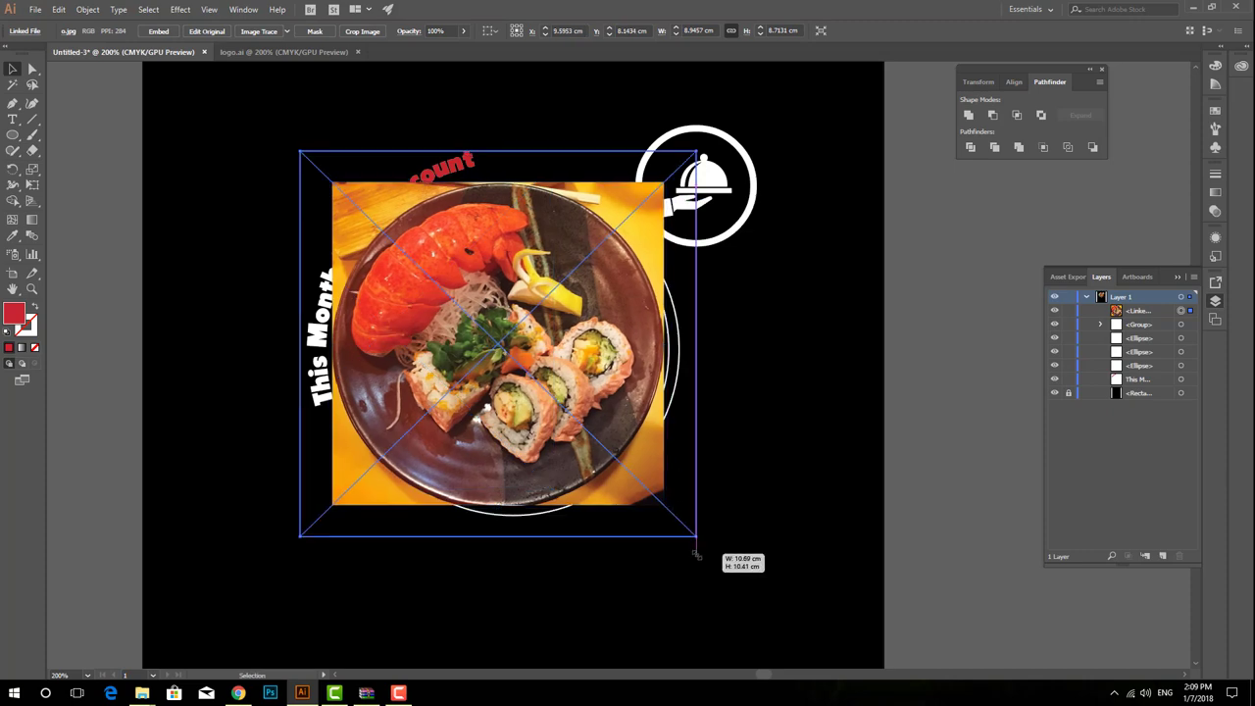
key(ctrl+shift+bracketleft)
key(ctrl+bracketright)
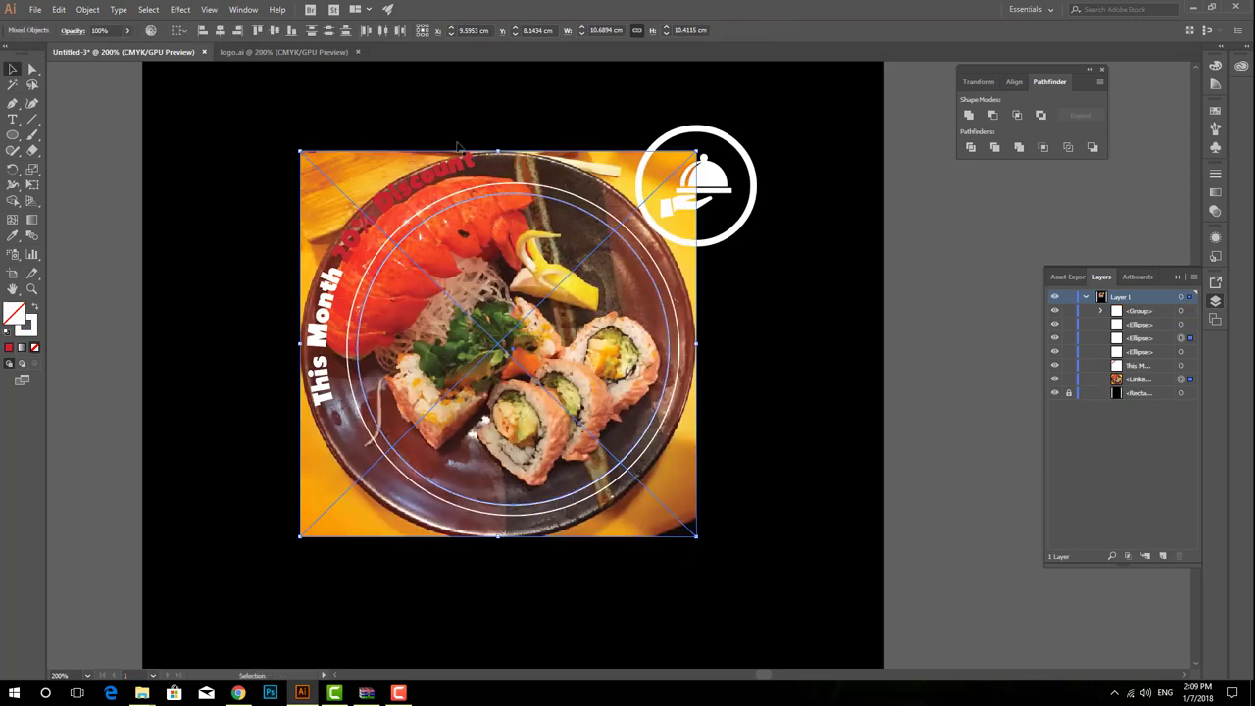
Clip the photo to the circle with Make Clipping Mask and reposition it inside.
right_click(508, 253)
click(554, 345)
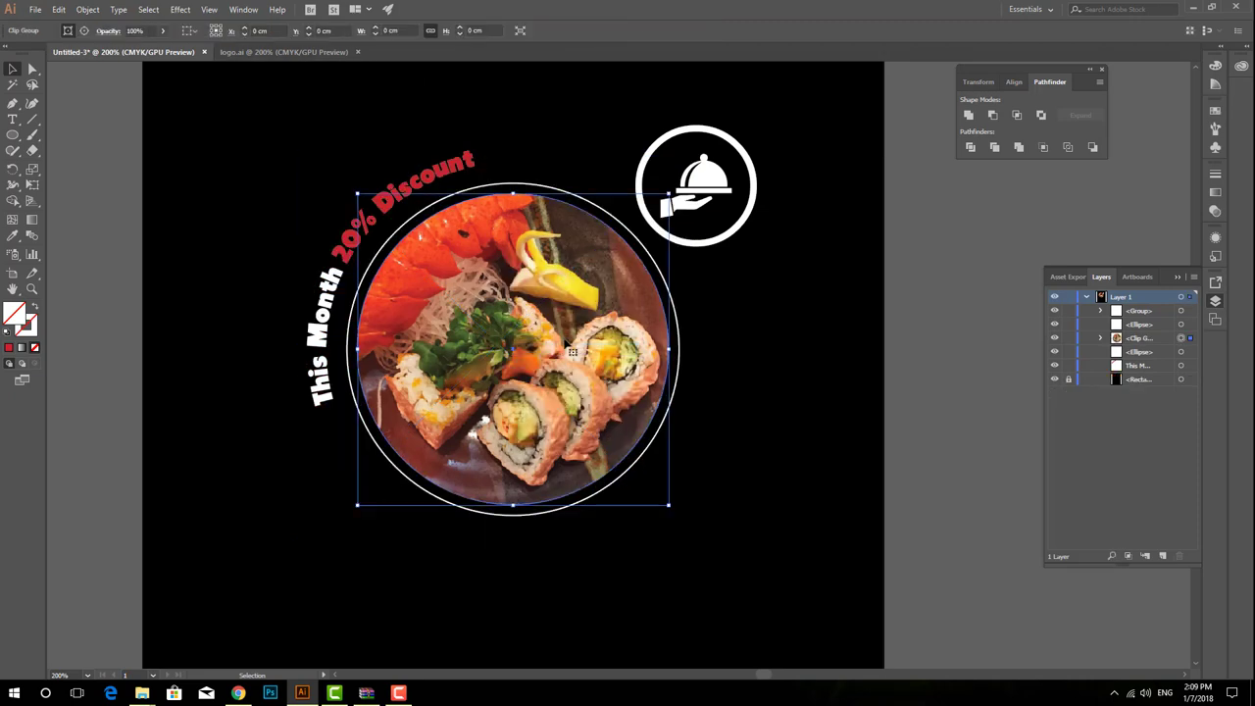
double_click(535, 343)
drag(549, 348, 559, 341)
double_click(743, 373)
Fill the outer circle around the photo white to form a ring.
click(672, 377)
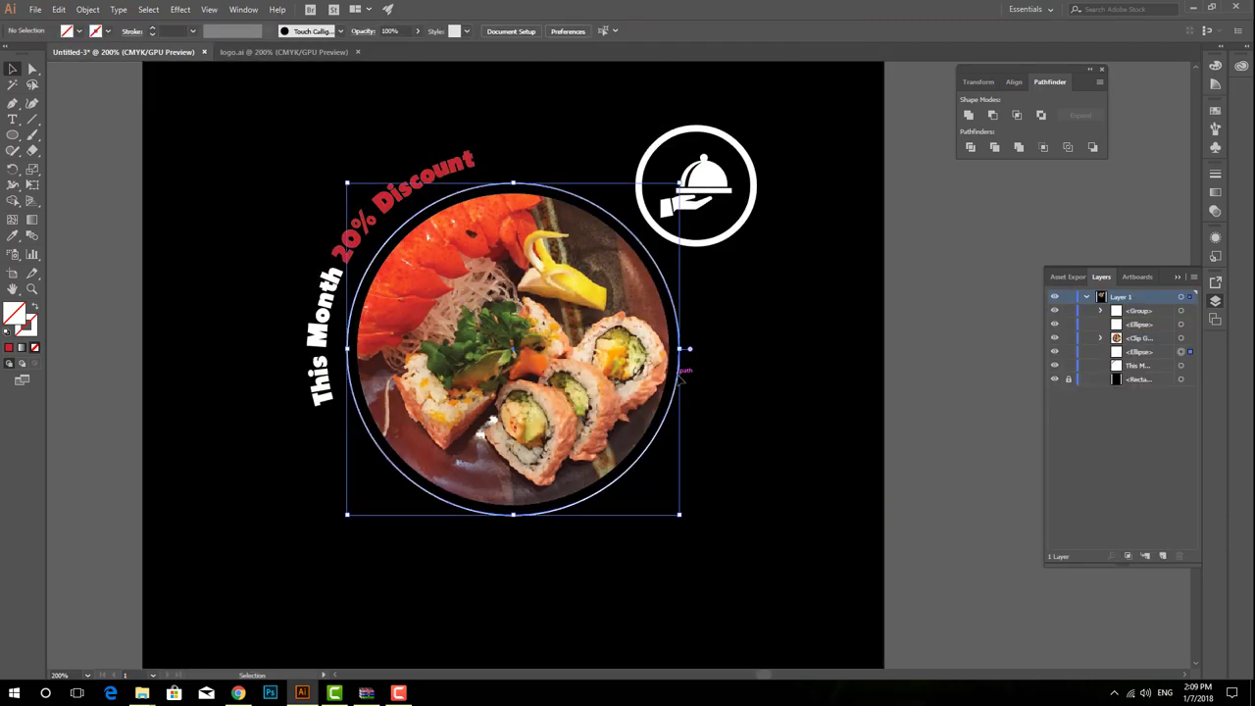
click(79, 31)
click(28, 58)
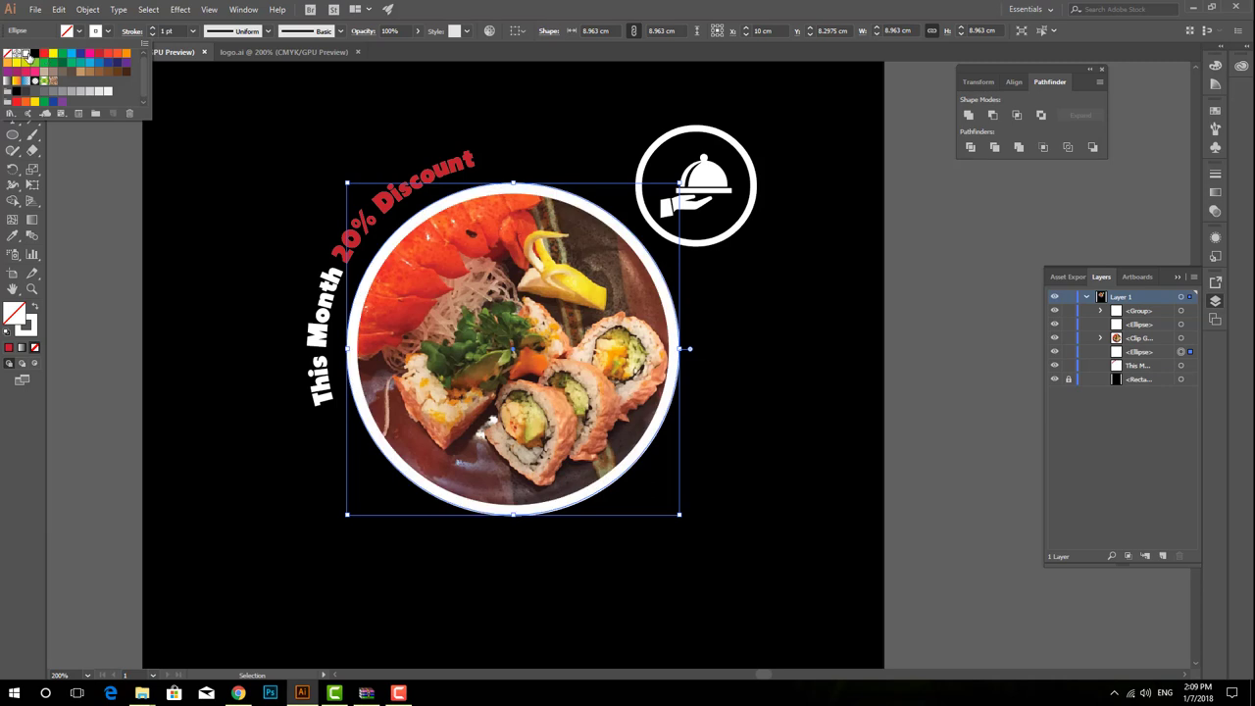
click(734, 444)
alt+scroll(728, 443, down, 1)
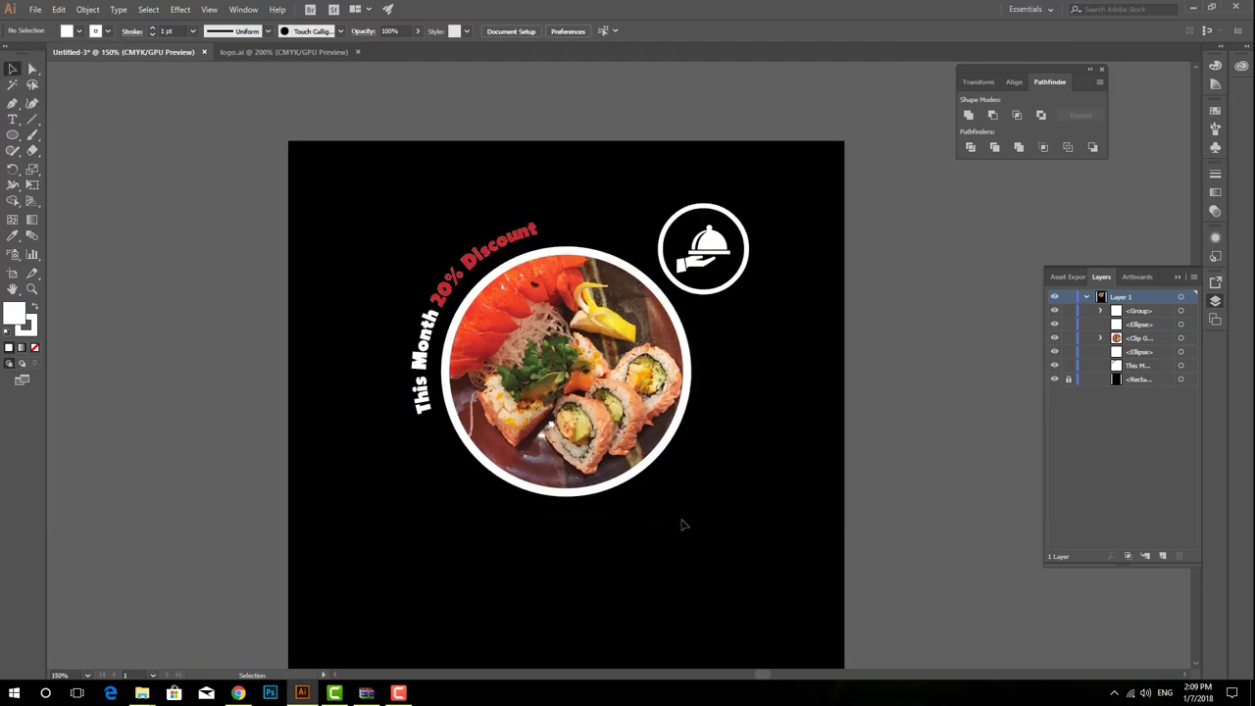
click(643, 489)
Enlarge the white ring circle slightly.
click(677, 495)
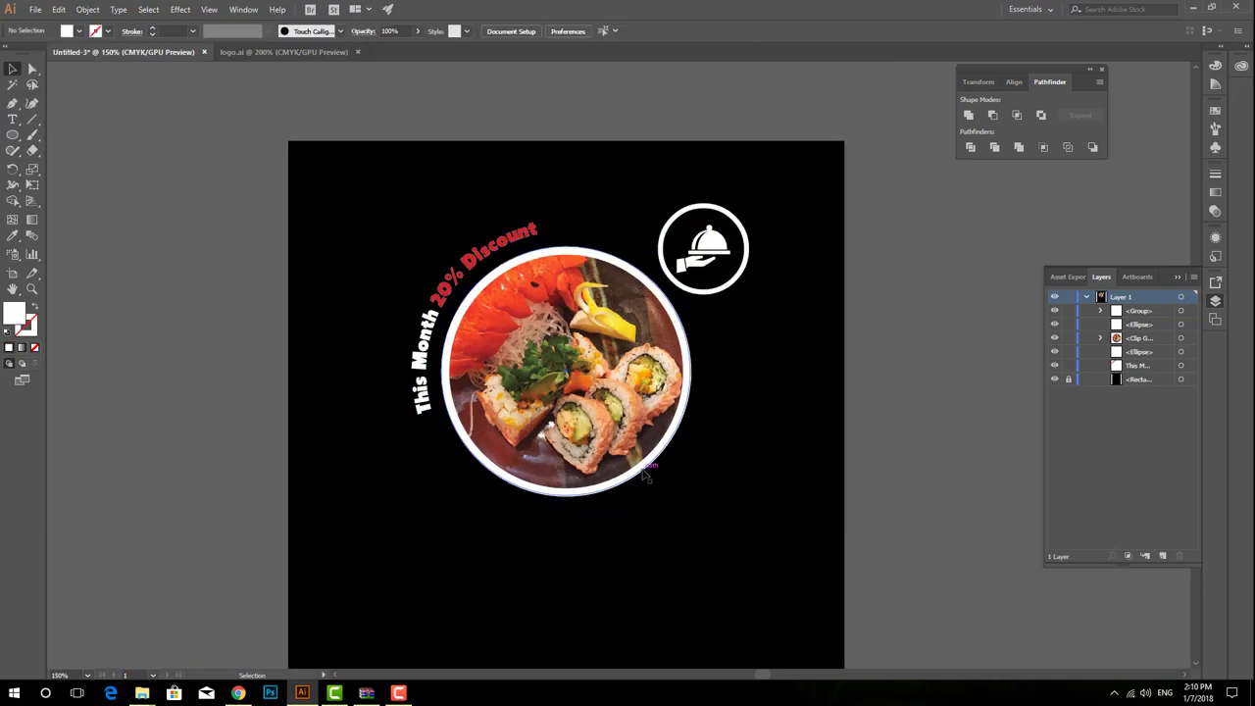
mouse_move(694, 497)
mouse_down()
mouse_move(708, 500)
mouse_move(656, 440)
mouse_up()
click(722, 499)
alt+scroll(723, 499, down, 1)
alt+scroll(652, 440, up, 1)
alt+scroll(568, 419, down, 1)
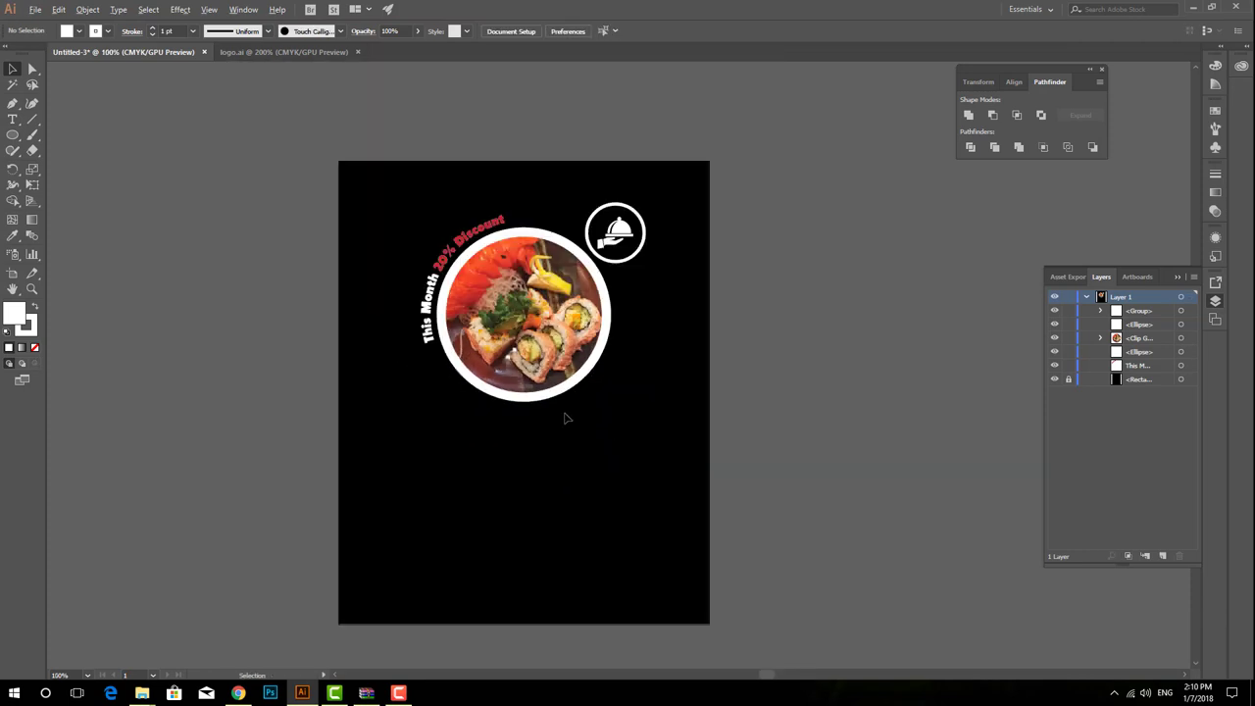
Draw a tall rectangle at the upper left, round its corners, and apply a shear.
mouse_move(11, 138)
mouse_down()
mouse_move(57, 150)
mouse_move(74, 134)
mouse_up()
drag(370, 228, 394, 370)
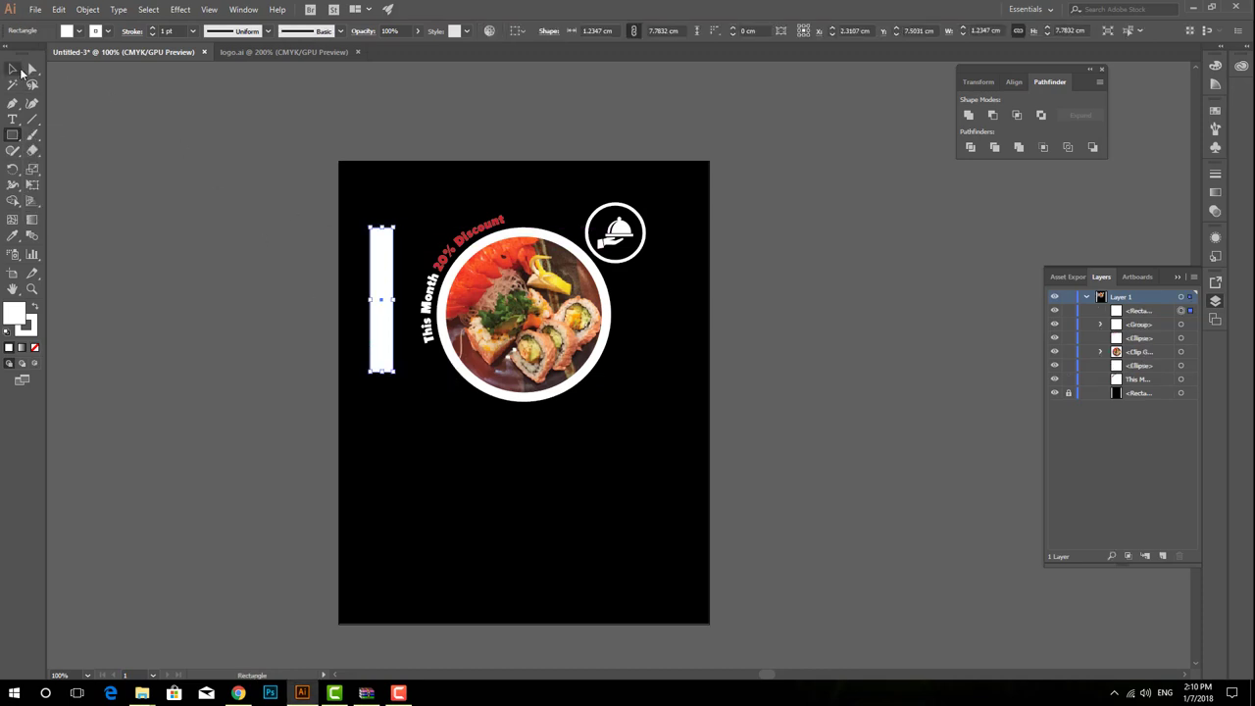
click(32, 68)
drag(380, 240, 381, 247)
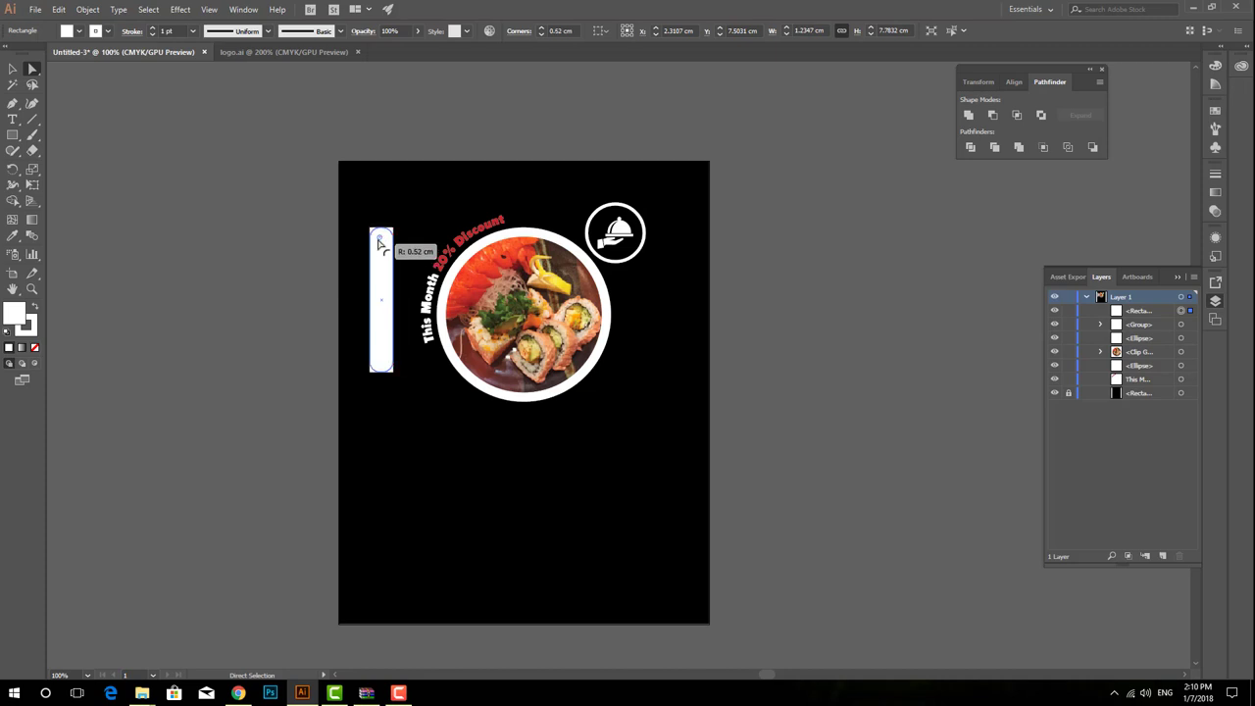
click(13, 68)
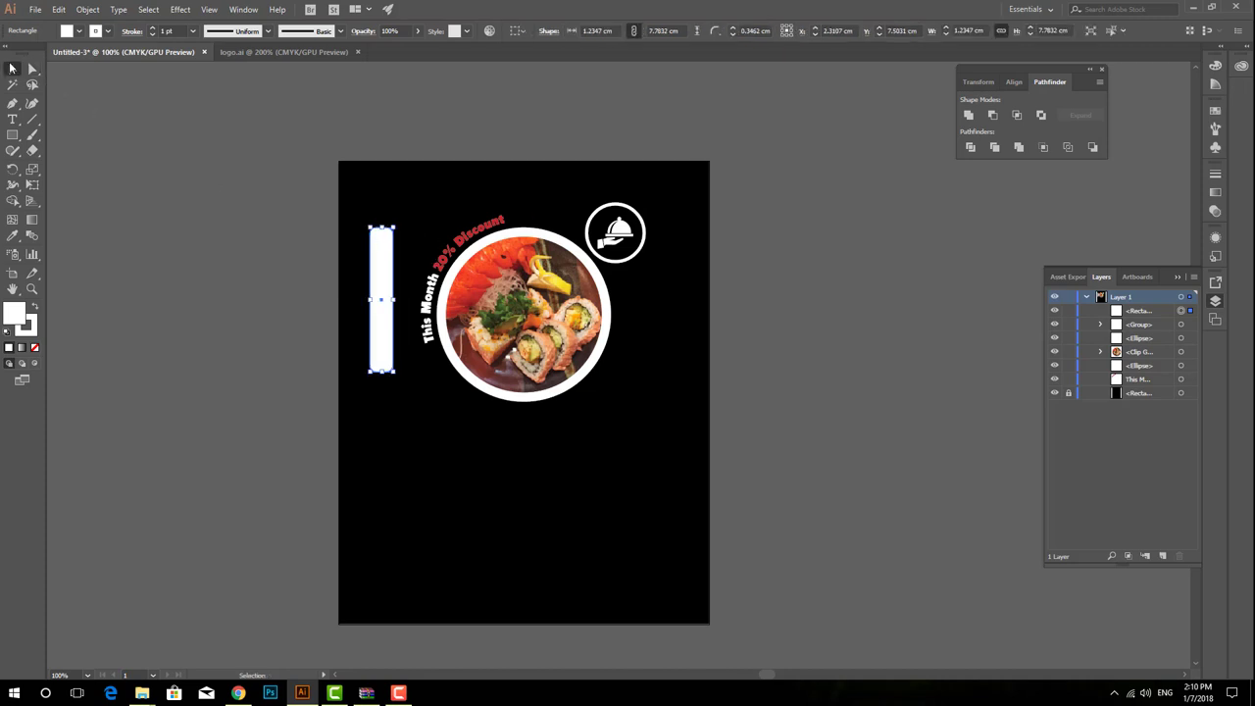
right_click(378, 243)
mouse_move(417, 430)
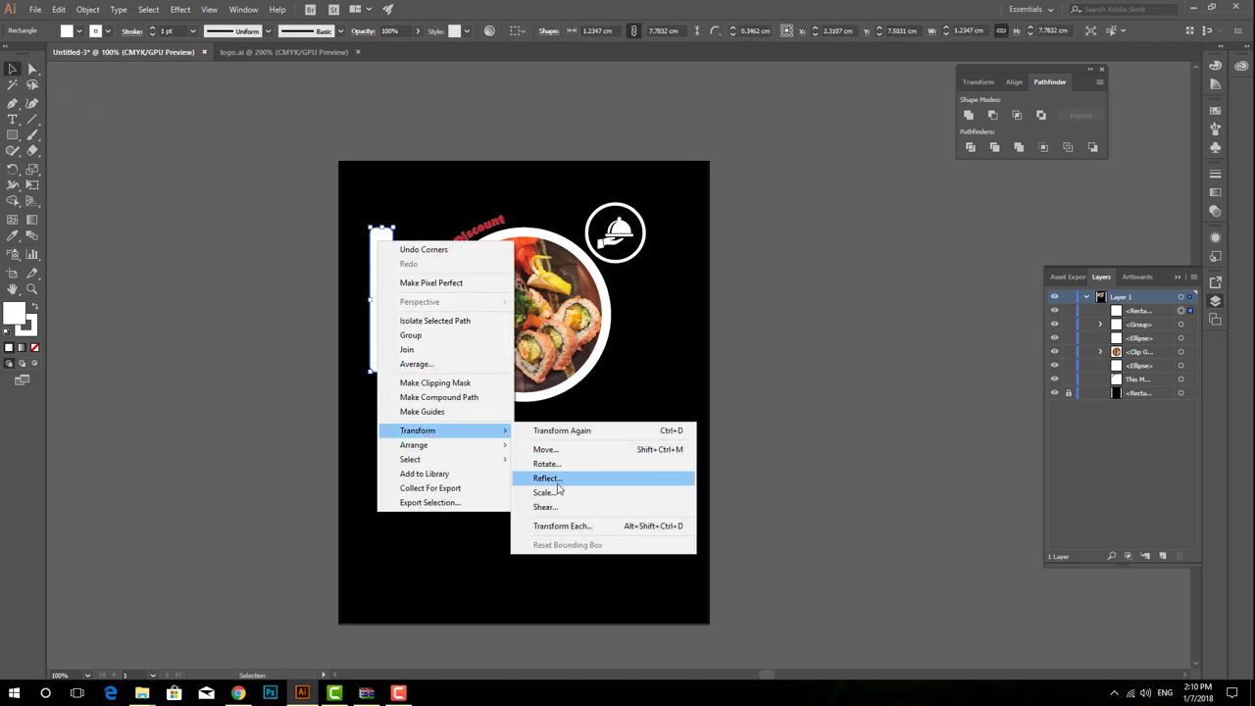
click(555, 506)
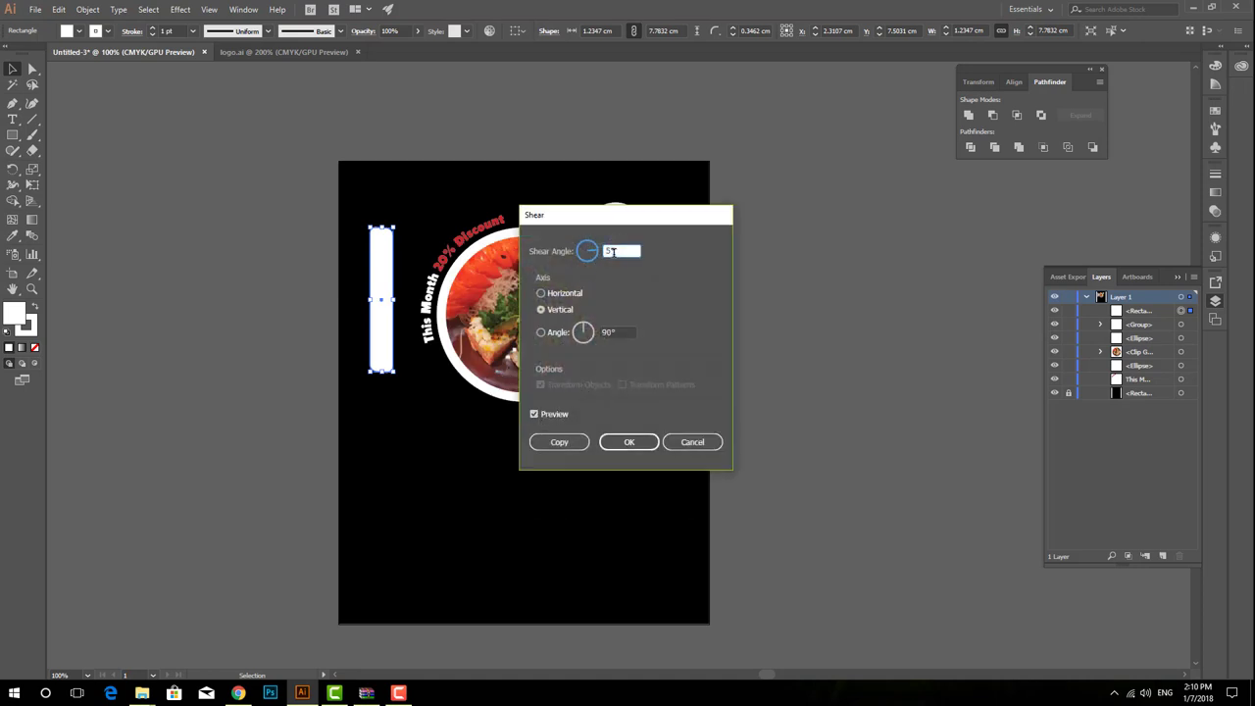
click(629, 442)
key(ctrl+plus)
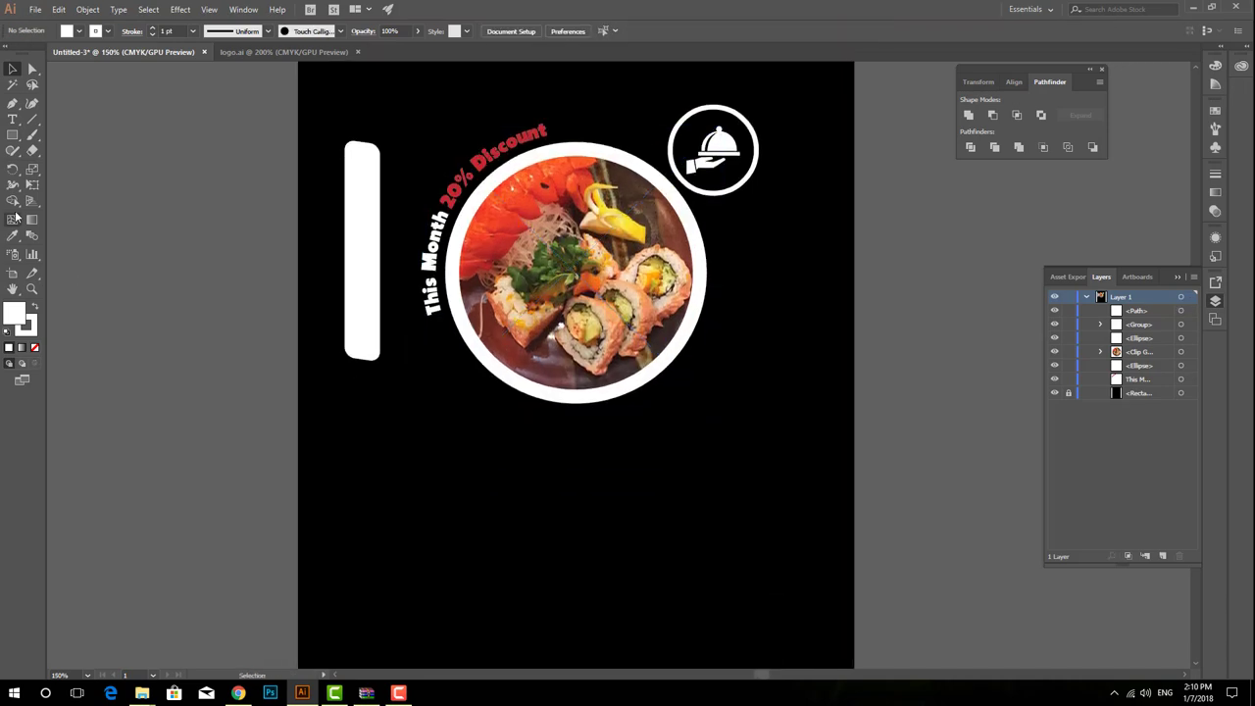
Start red Bebas Neue text below the photo circle for the 'FAST SERVICE QUALITY MEALS' tagline.
key(t)
click(515, 451)
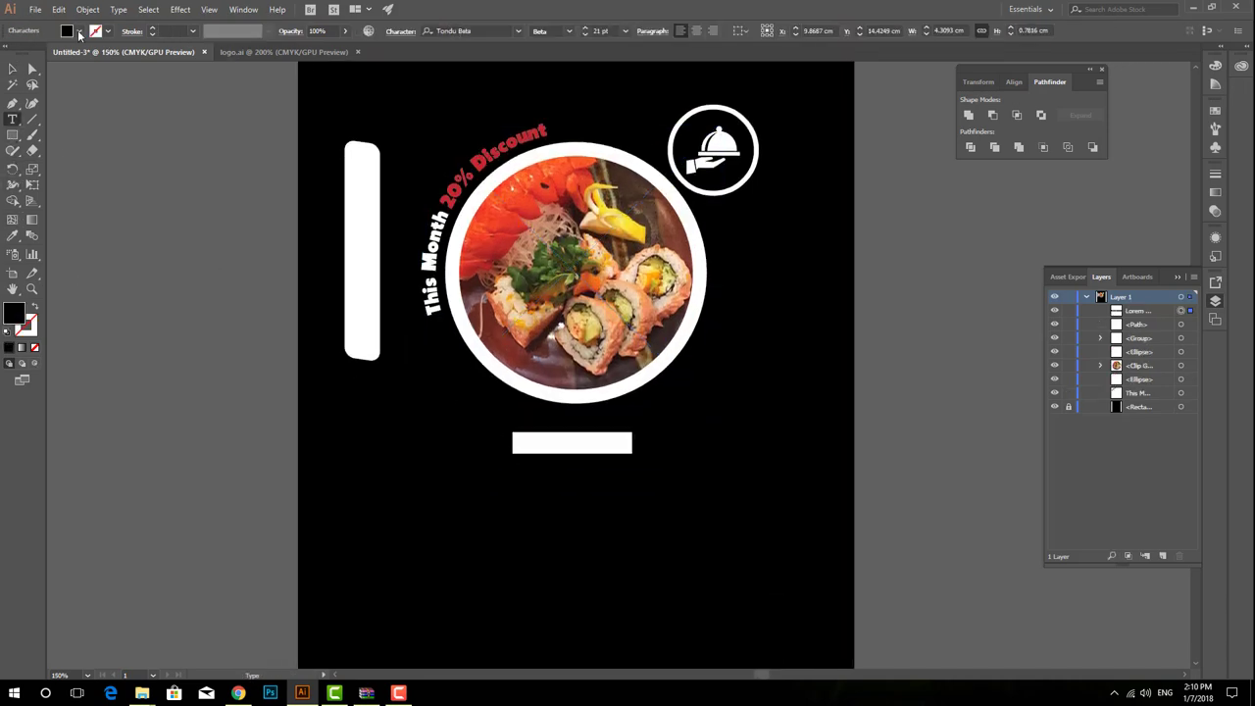
click(79, 33)
click(45, 55)
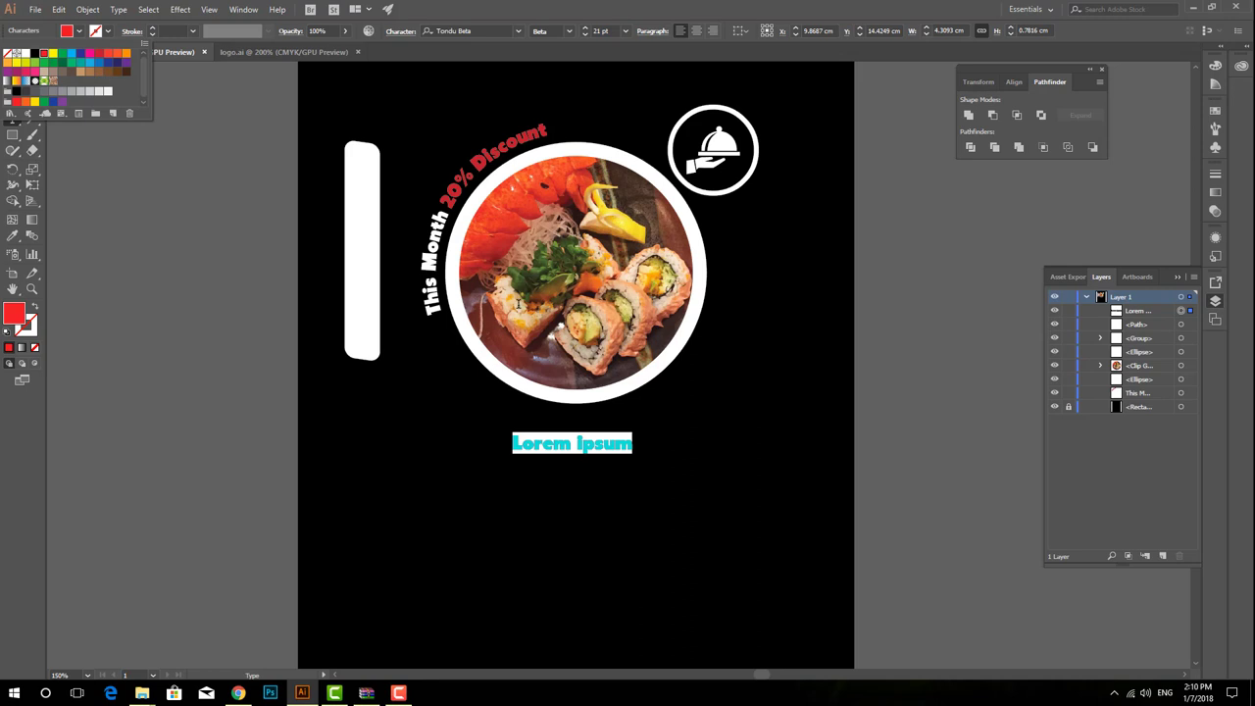
click(487, 31)
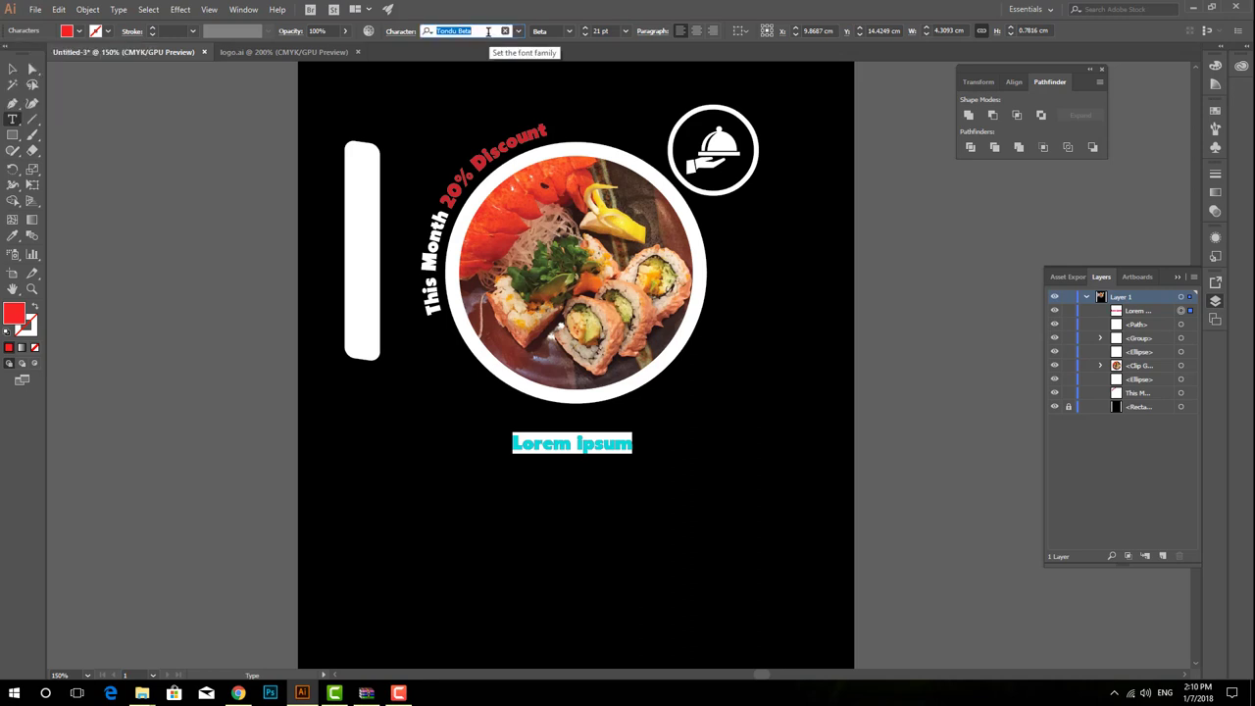
text(be)
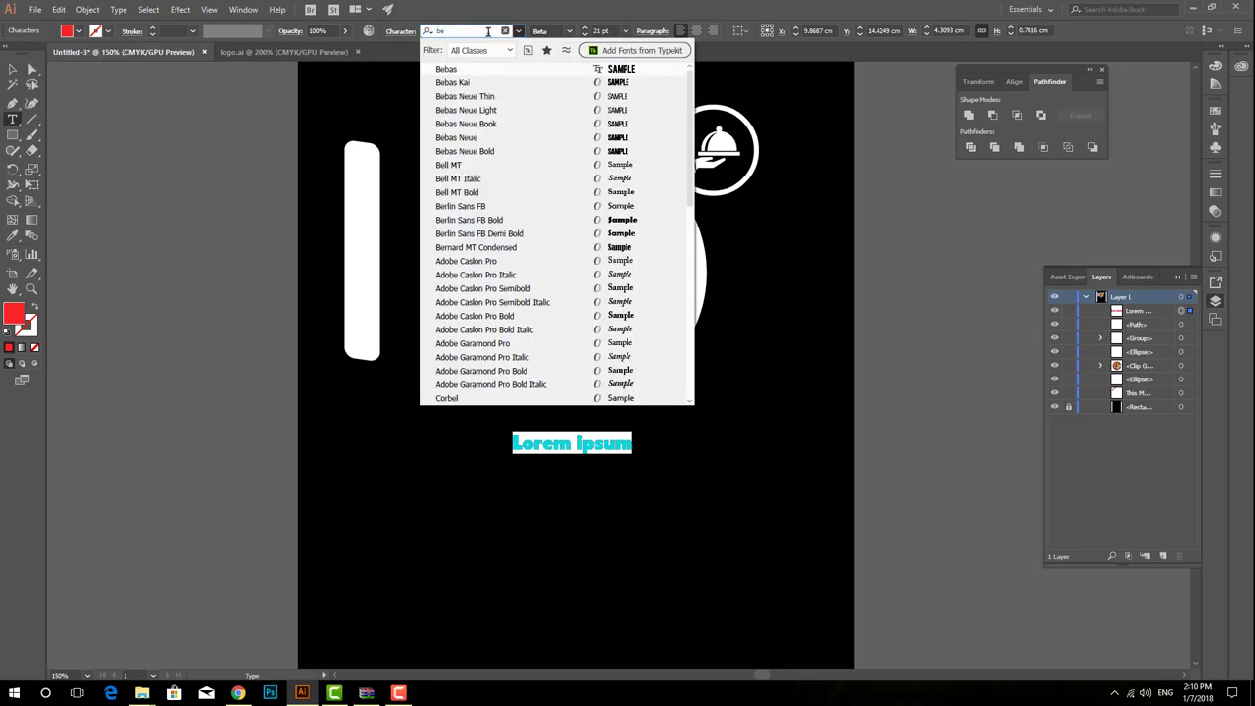
click(462, 139)
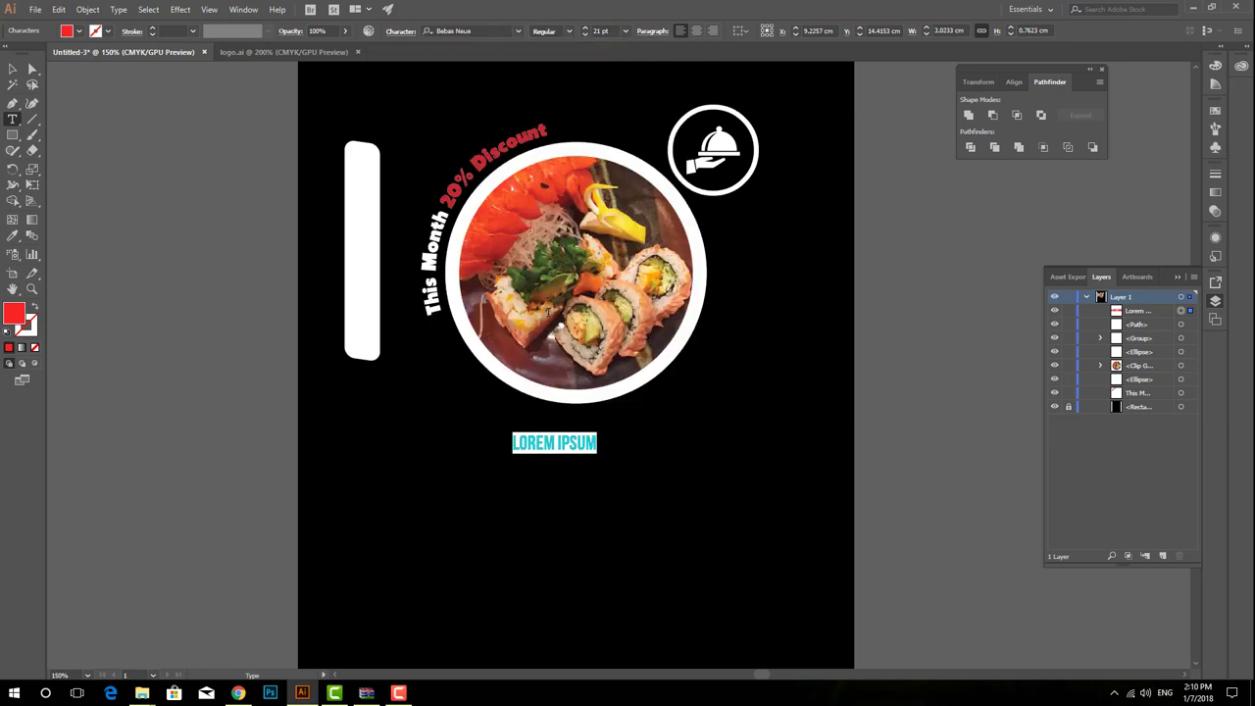
text(FAST SERVICE QUALITY MEALS)
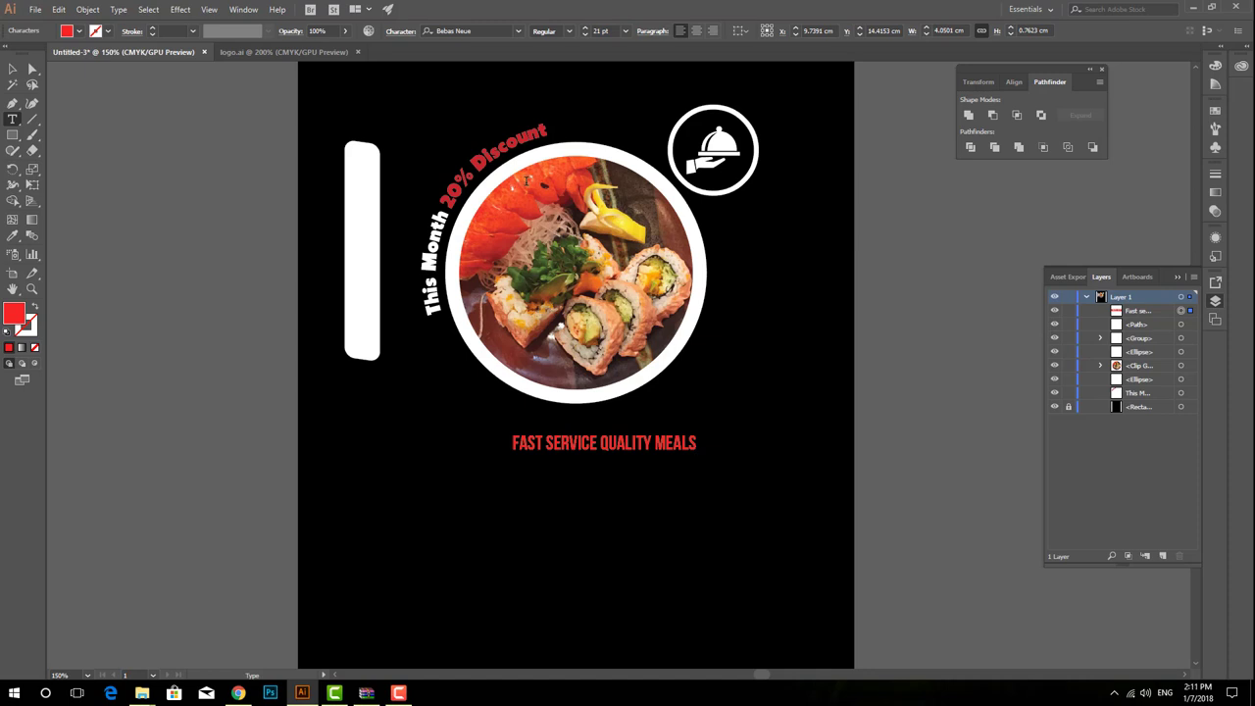
Rotate the slogan 90°, centre it inside the white bar, and nudge all artwork up.
click(12, 70)
right_click(612, 443)
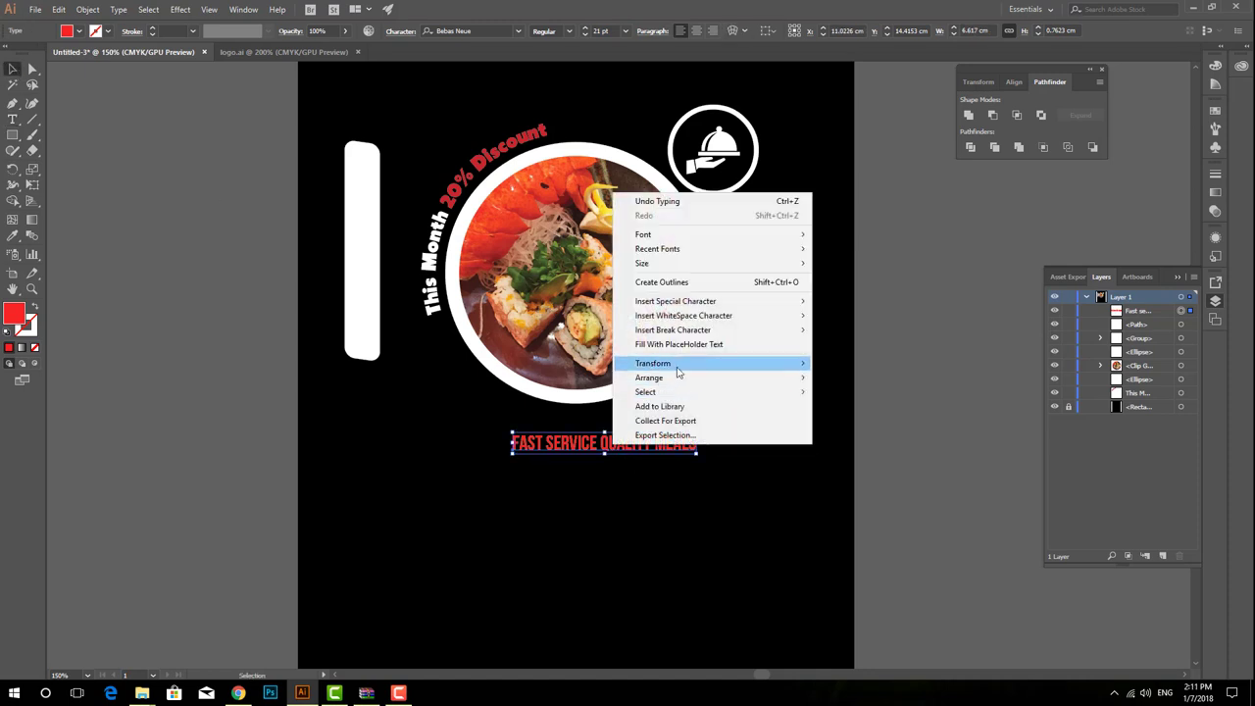
click(845, 396)
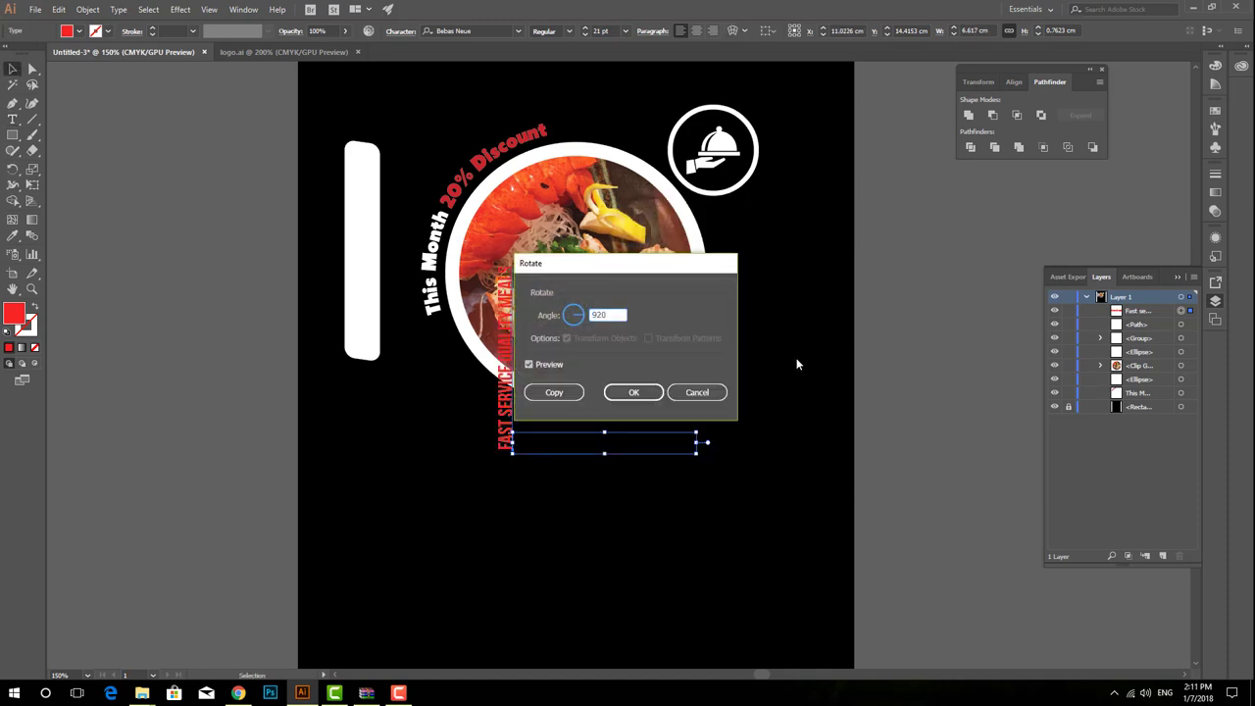
text(9)
key(Return)
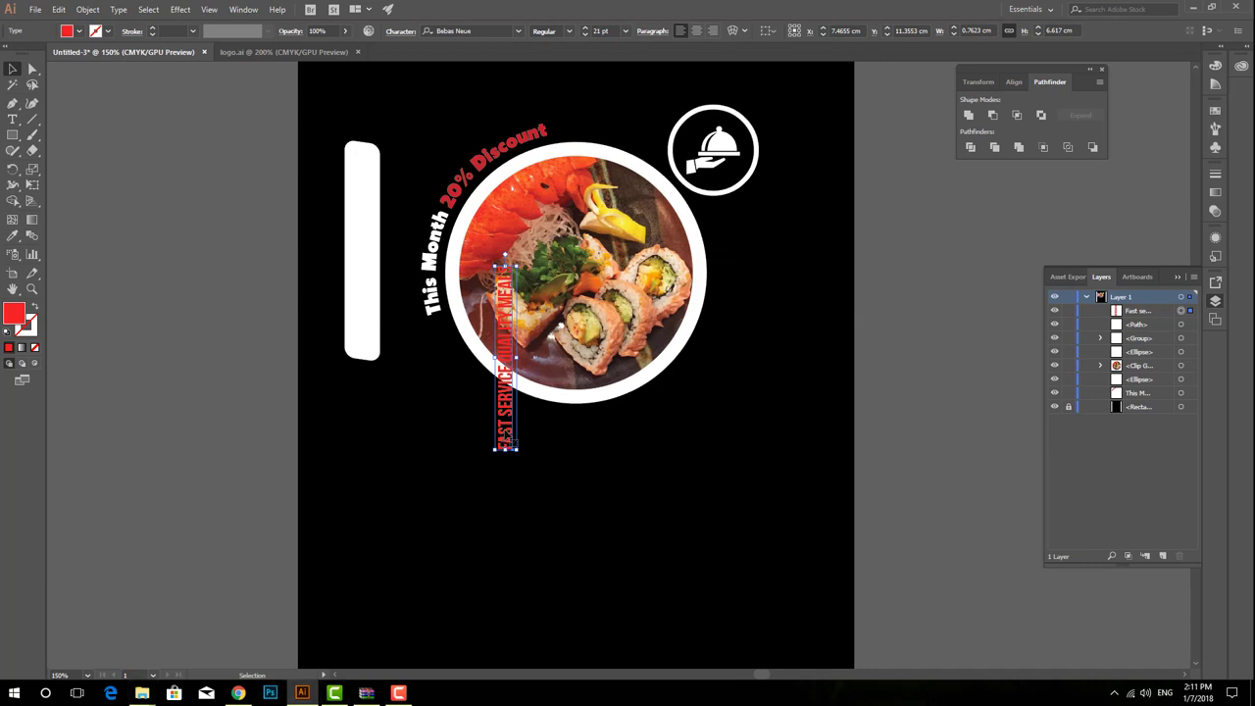
drag(506, 412, 363, 252)
drag(387, 398, 360, 193)
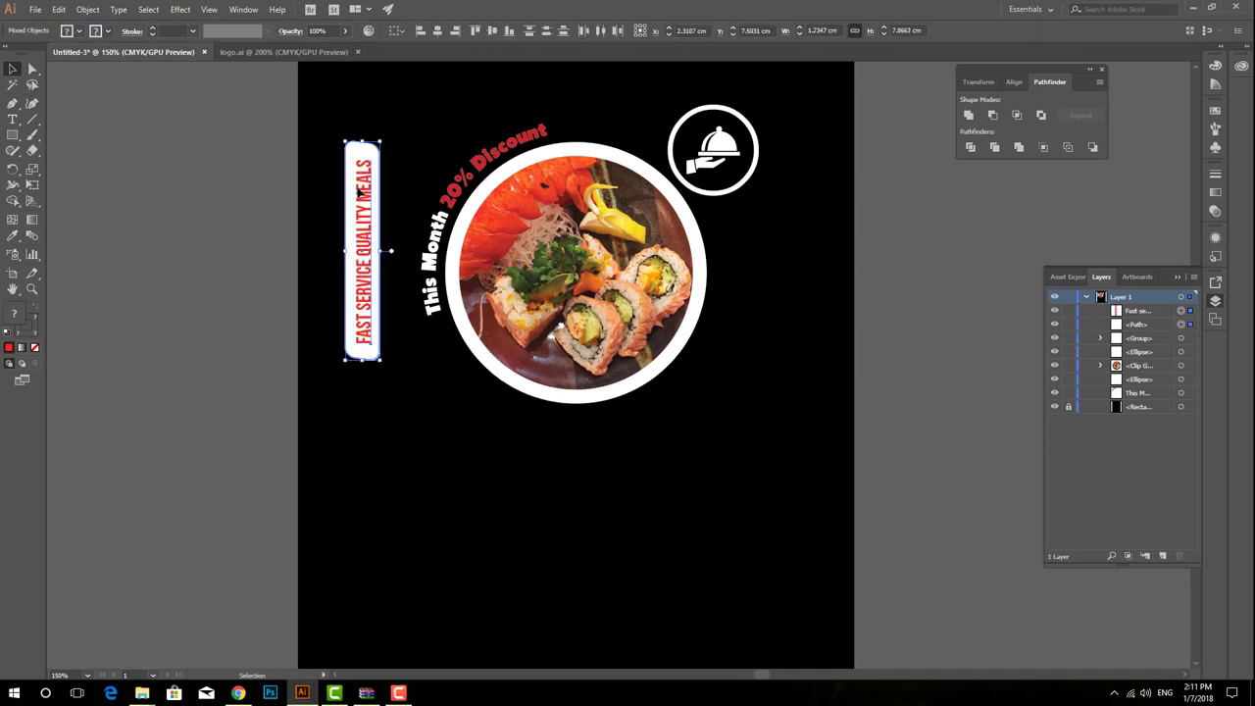
click(457, 31)
key(ctrl+shift+a)
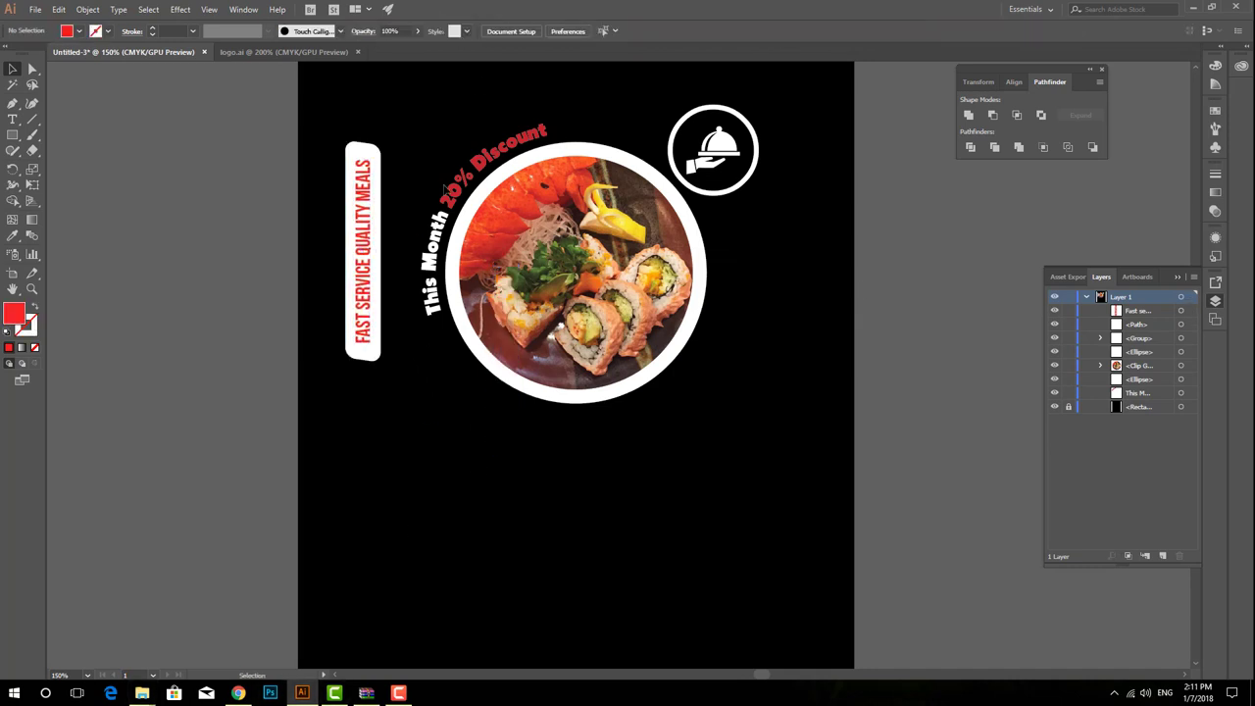
key(ctrl+a)
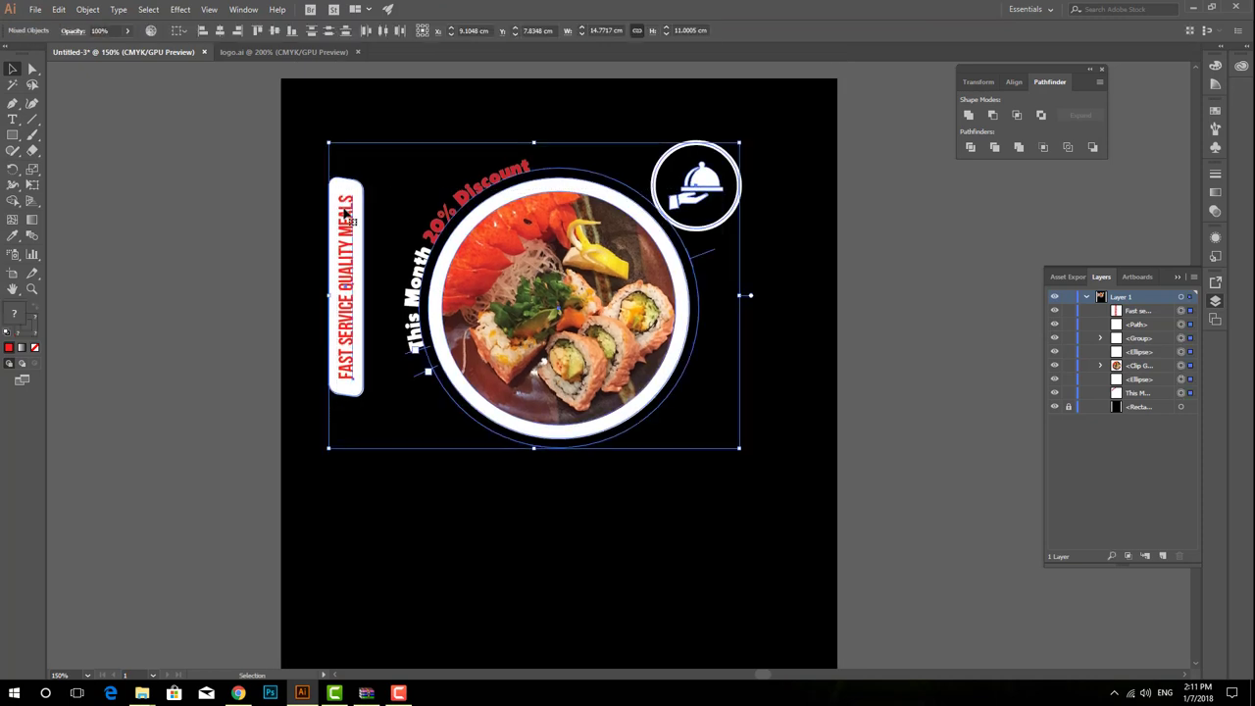
drag(349, 225, 348, 218)
Bring in the logo.ai paint splash, enlarge it, and layer it just above the black background.
click(236, 52)
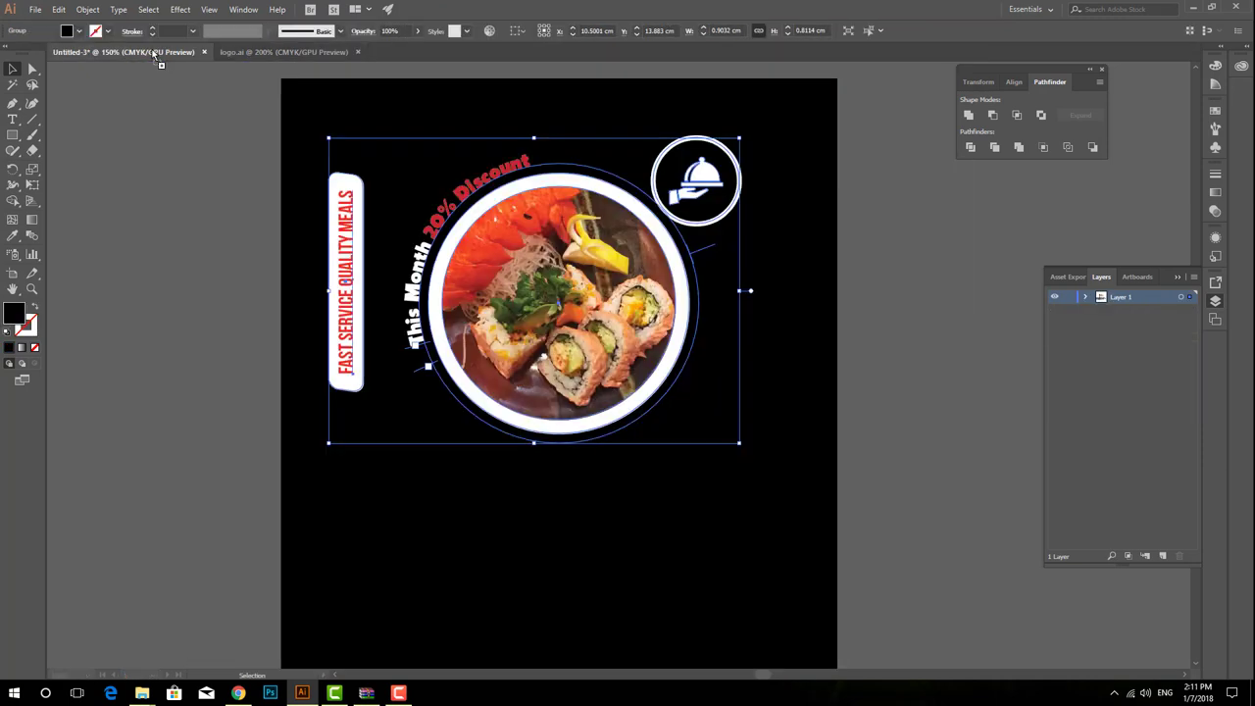
drag(644, 434, 509, 246)
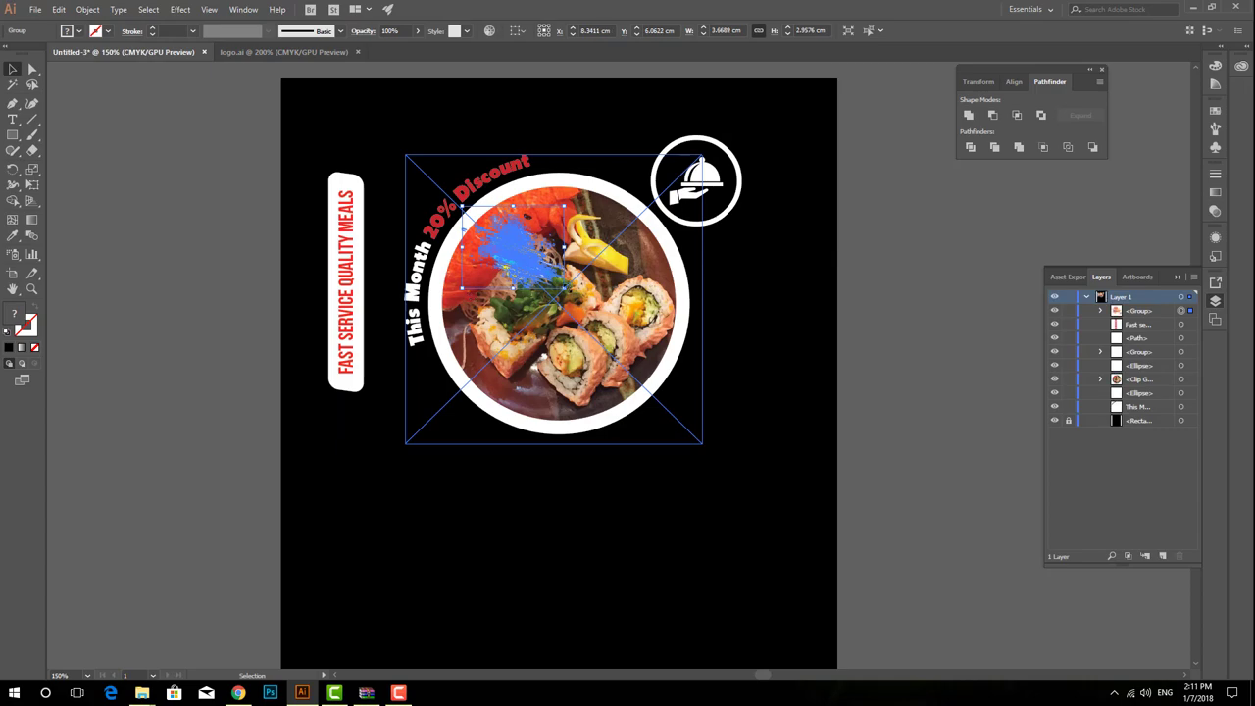
mouse_move(565, 296)
mouse_down()
mouse_move(755, 444)
mouse_move(650, 375)
mouse_up()
key(ctrl+shift+bracketleft)
key(ctrl+bracketright)
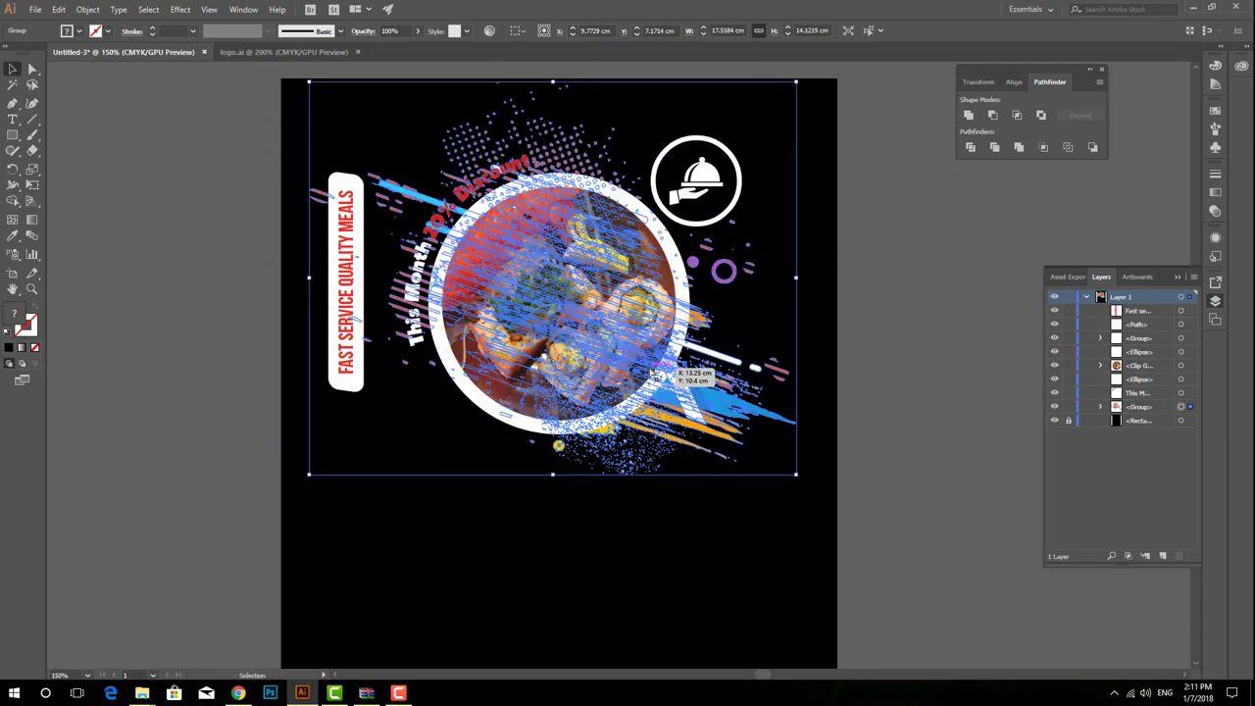
Colour the words 'This Month' in the curved slogan white.
click(602, 552)
click(423, 343)
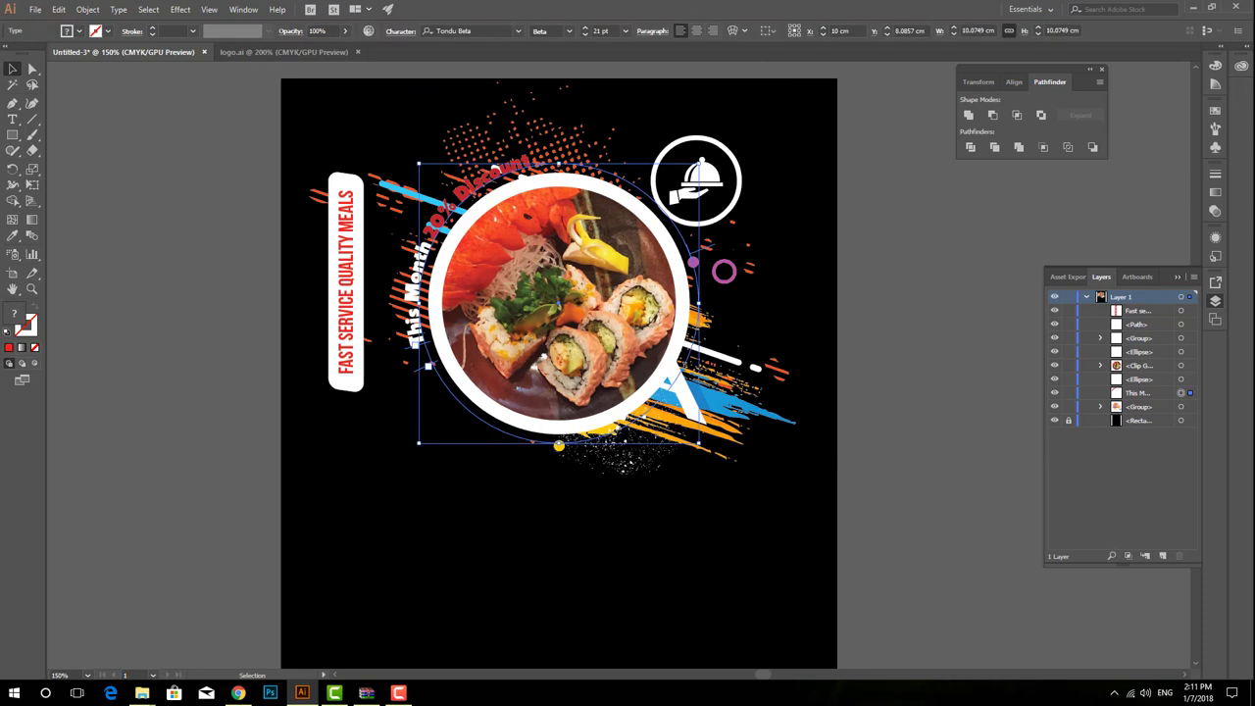
click(67, 30)
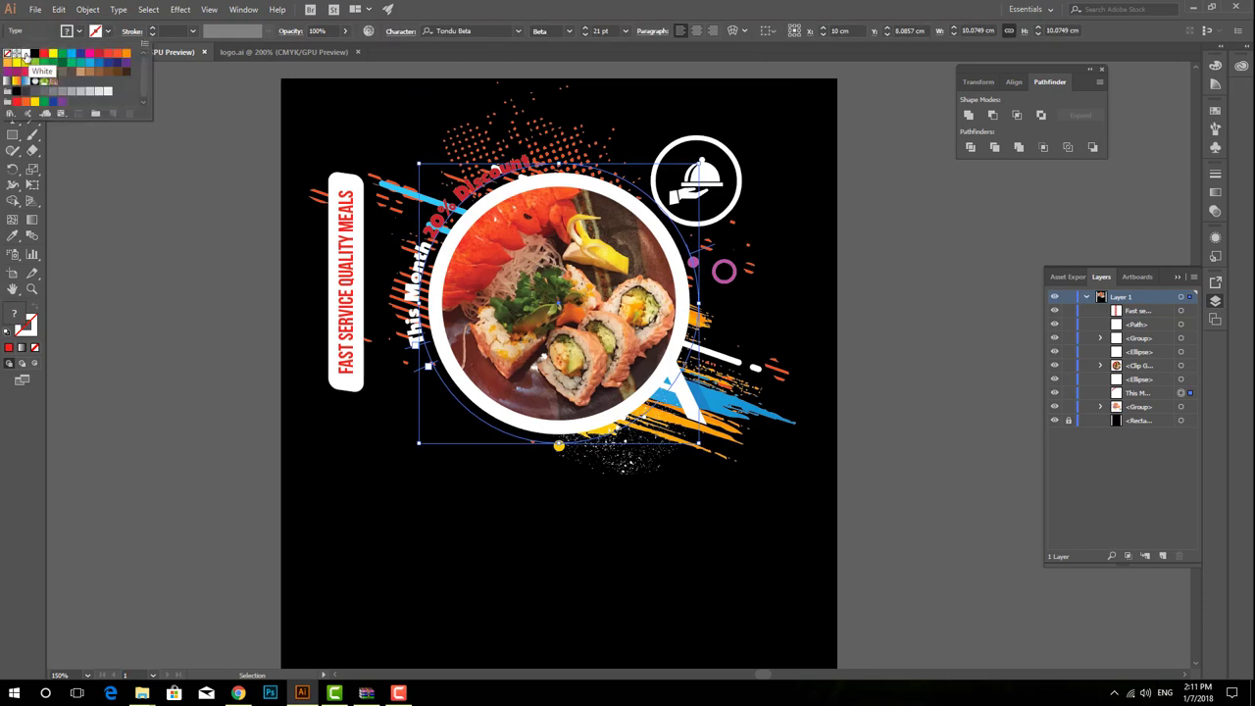
click(24, 55)
click(1216, 174)
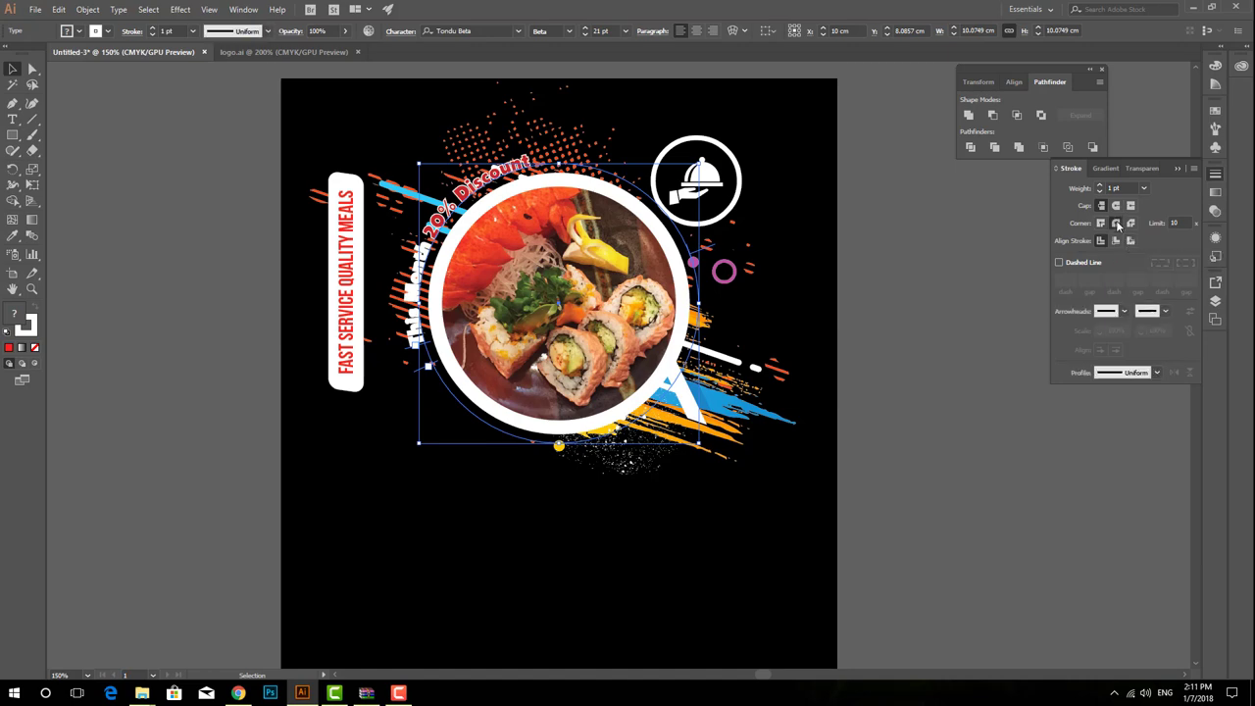
scroll(397, 234, up, 2)
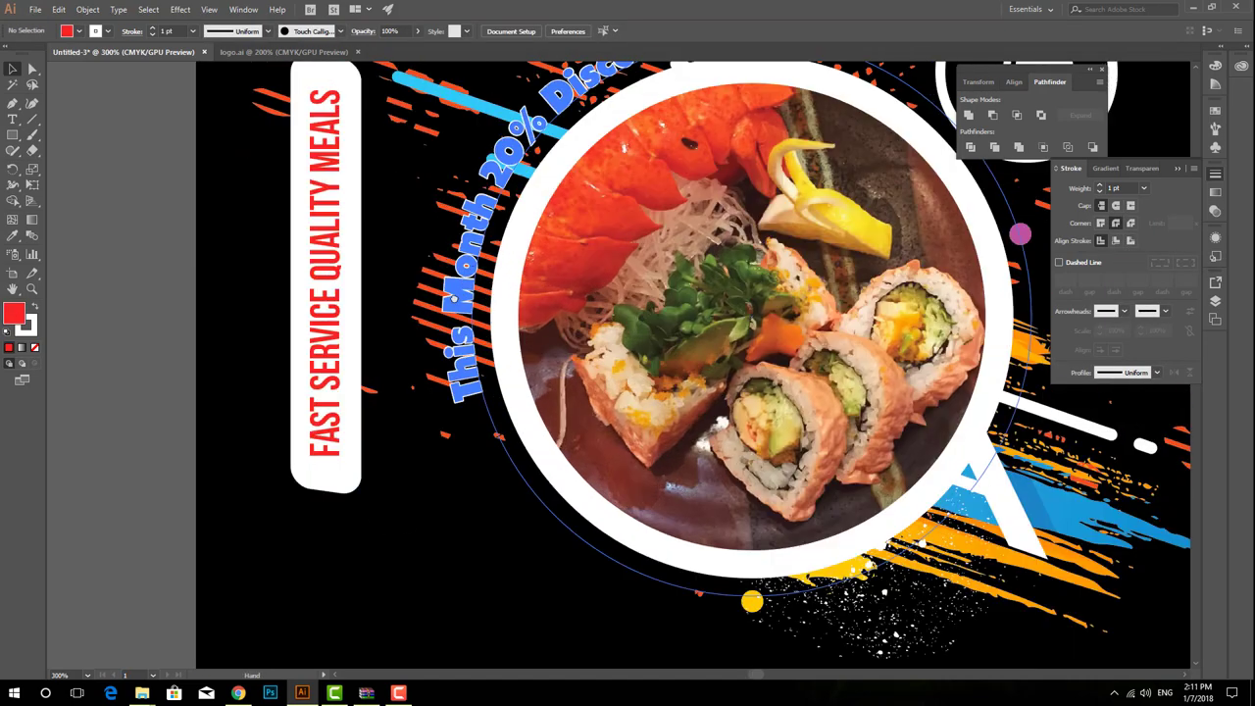
double_click(461, 272)
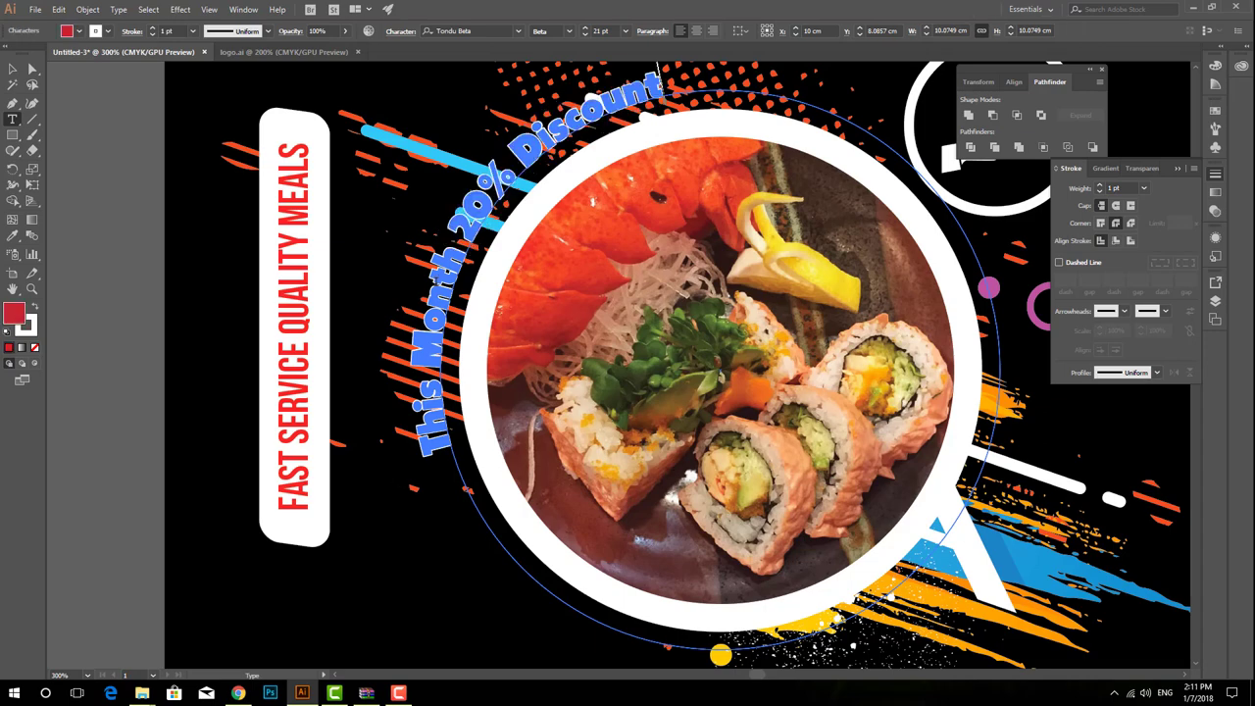
mouse_move(469, 257)
mouse_down()
mouse_move(433, 294)
mouse_move(431, 446)
mouse_up()
click(80, 31)
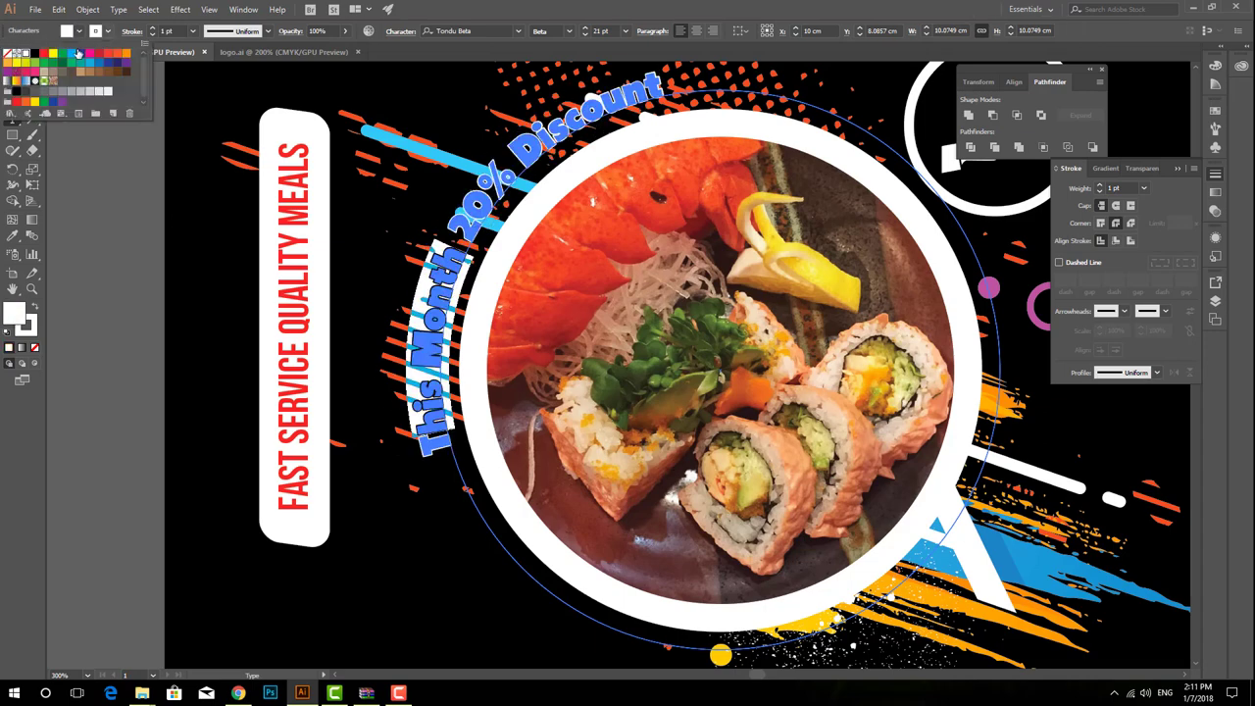
click(46, 46)
key(Escape)
Enlarge the whole curved slogan's font size to 29 pt.
key(ctrl+0)
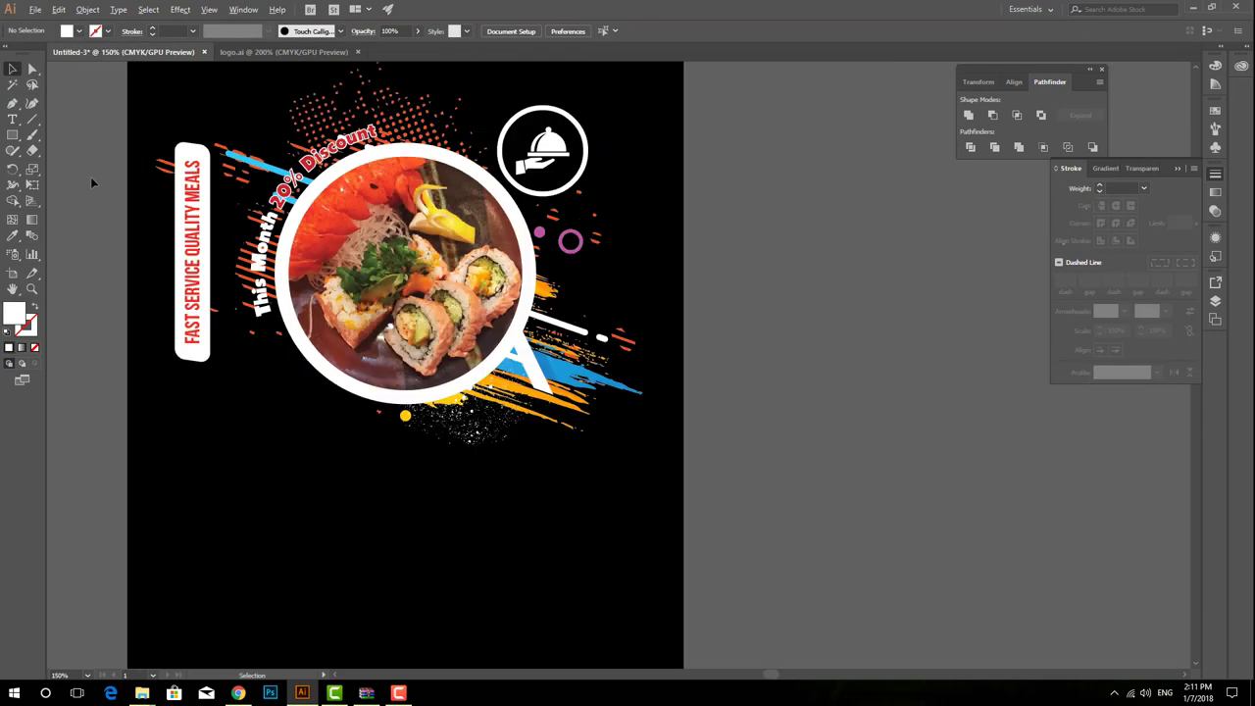
click(338, 169)
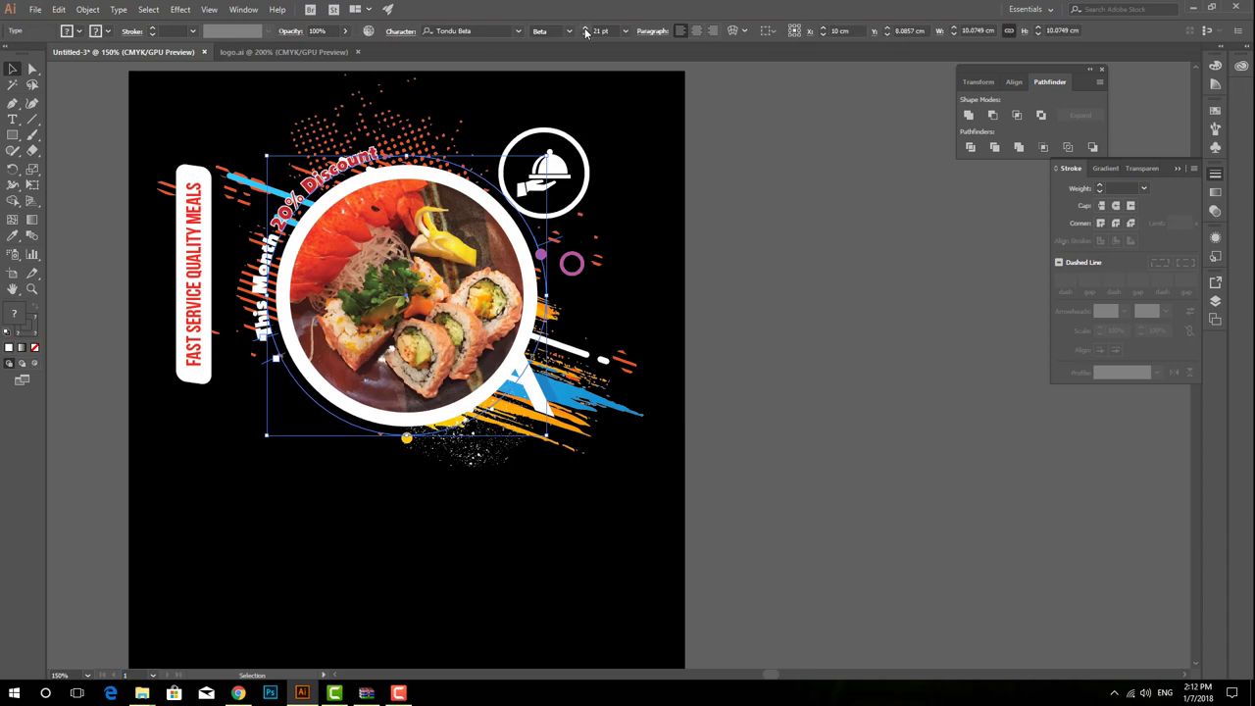
click(586, 30)
click(585, 30)
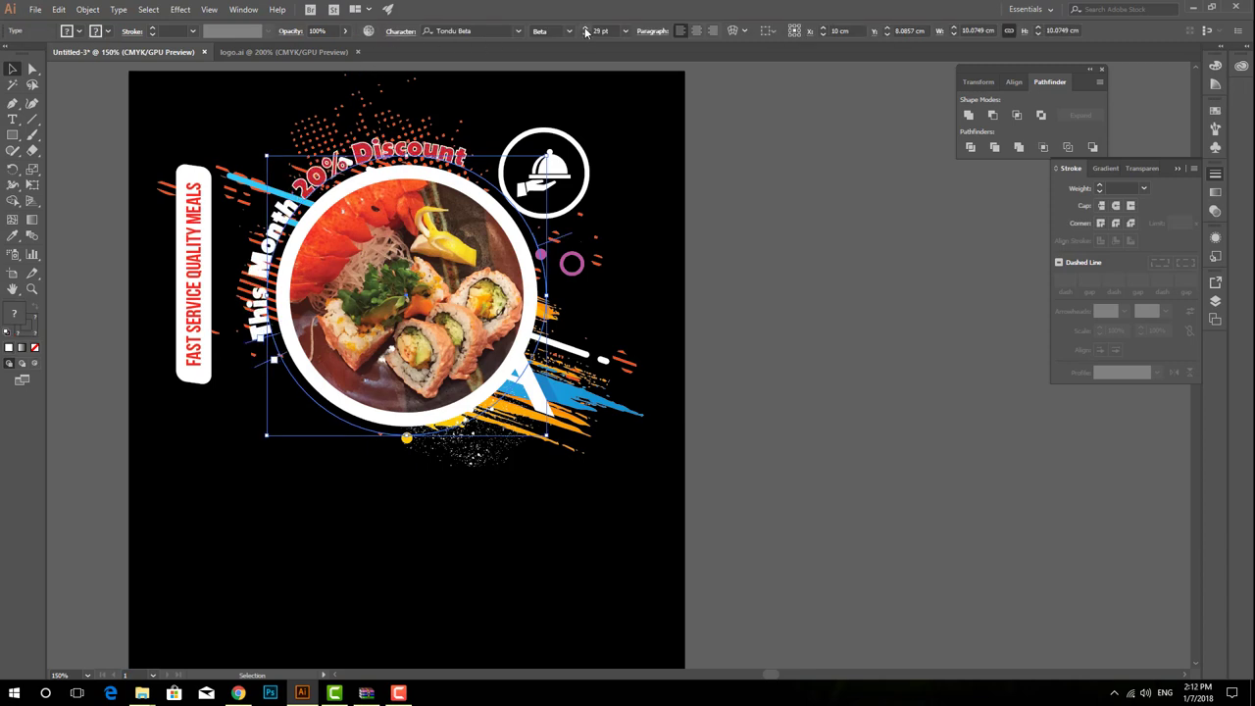
click(812, 361)
key(ctrl+1)
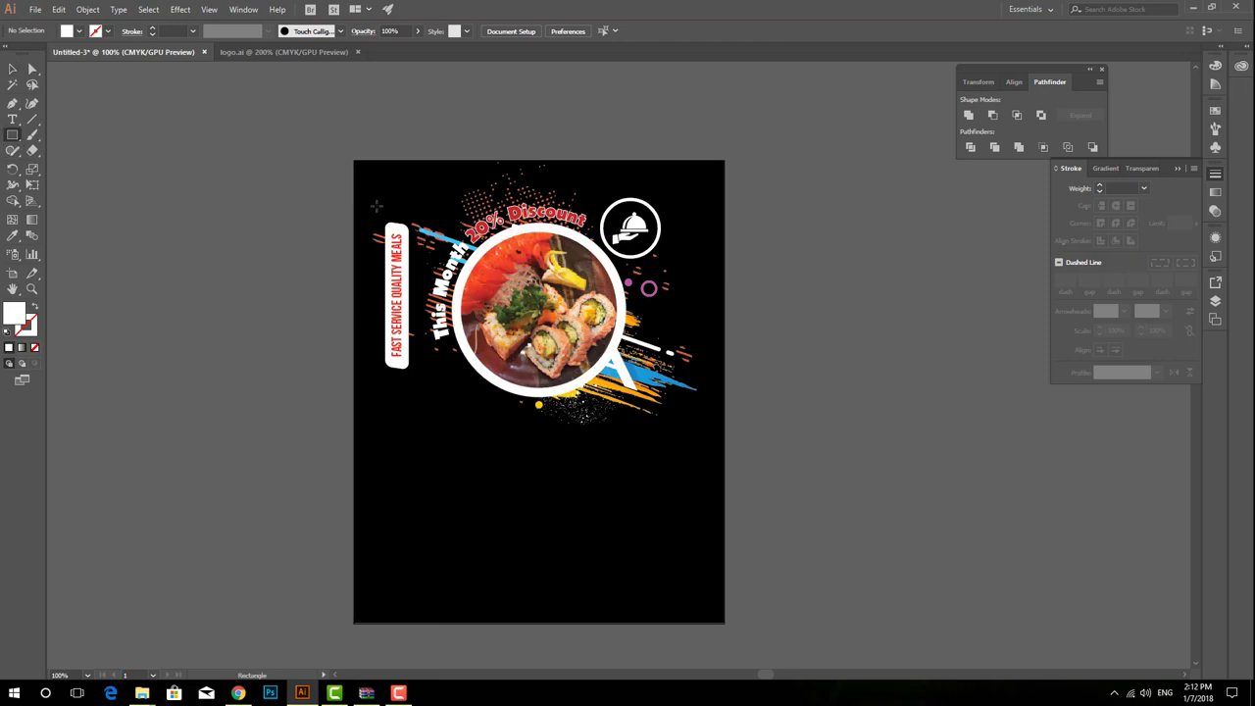
Draw a large unfilled rectangle with a white 1 pt outline, centred horizontally on the artboard.
drag(376, 206, 684, 514)
click(22, 70)
click(82, 32)
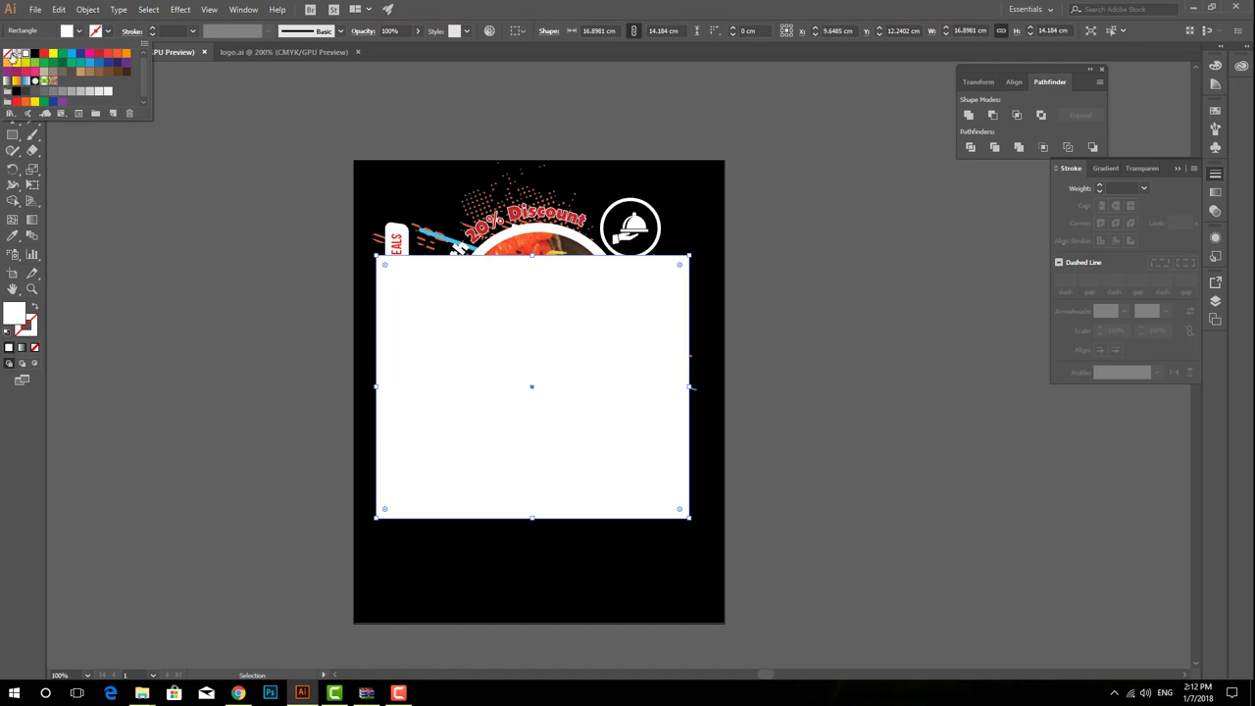
click(12, 56)
click(25, 55)
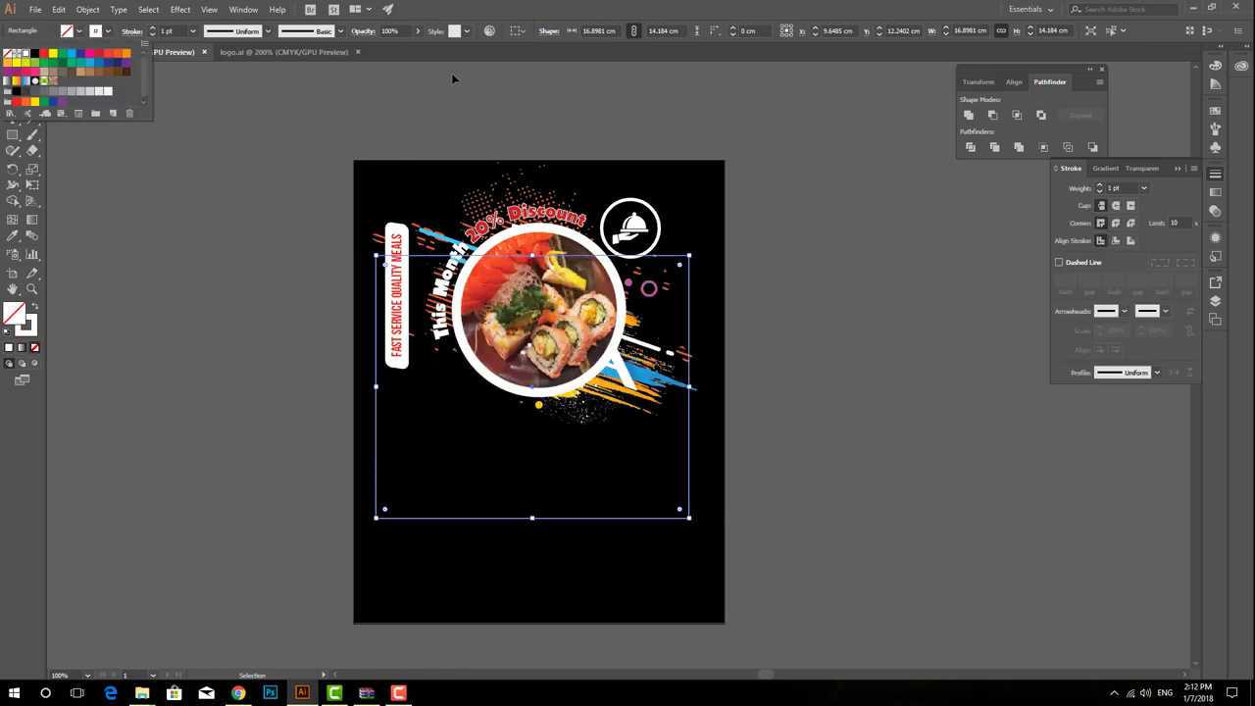
click(517, 30)
click(580, 74)
click(558, 32)
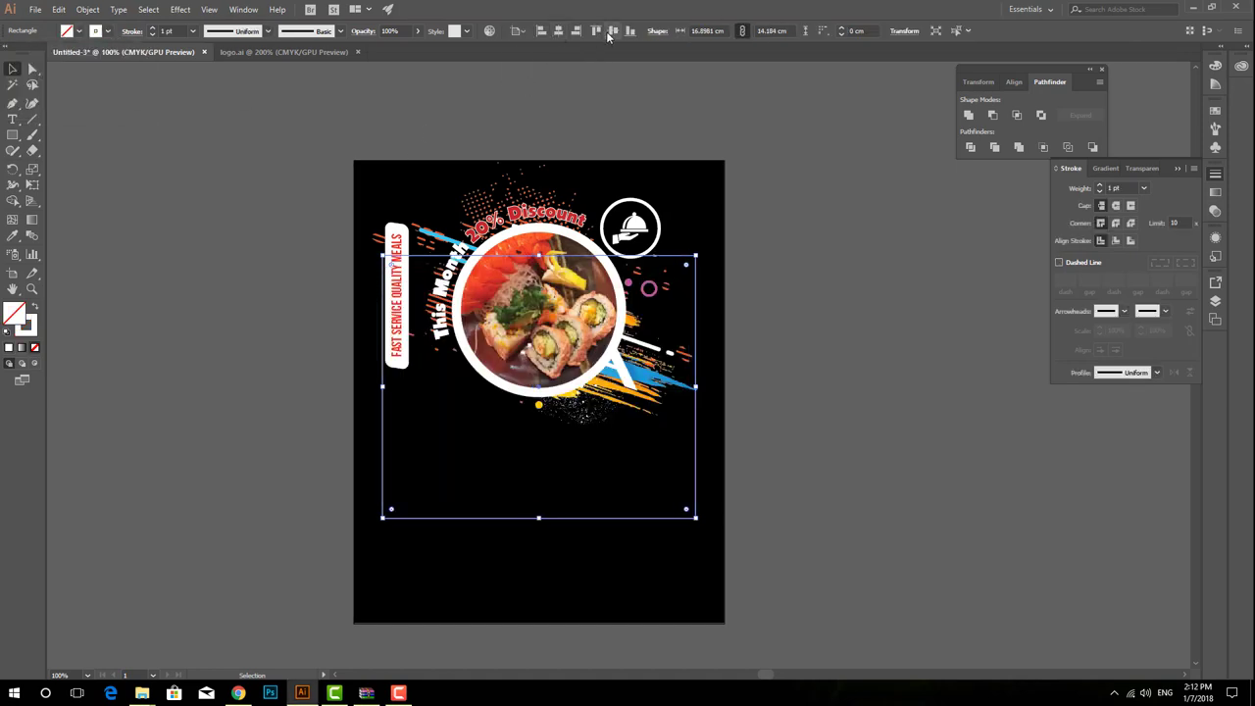
Round the rectangle's corners to about 0.72 cm and shear it 7°.
drag(394, 266, 396, 279)
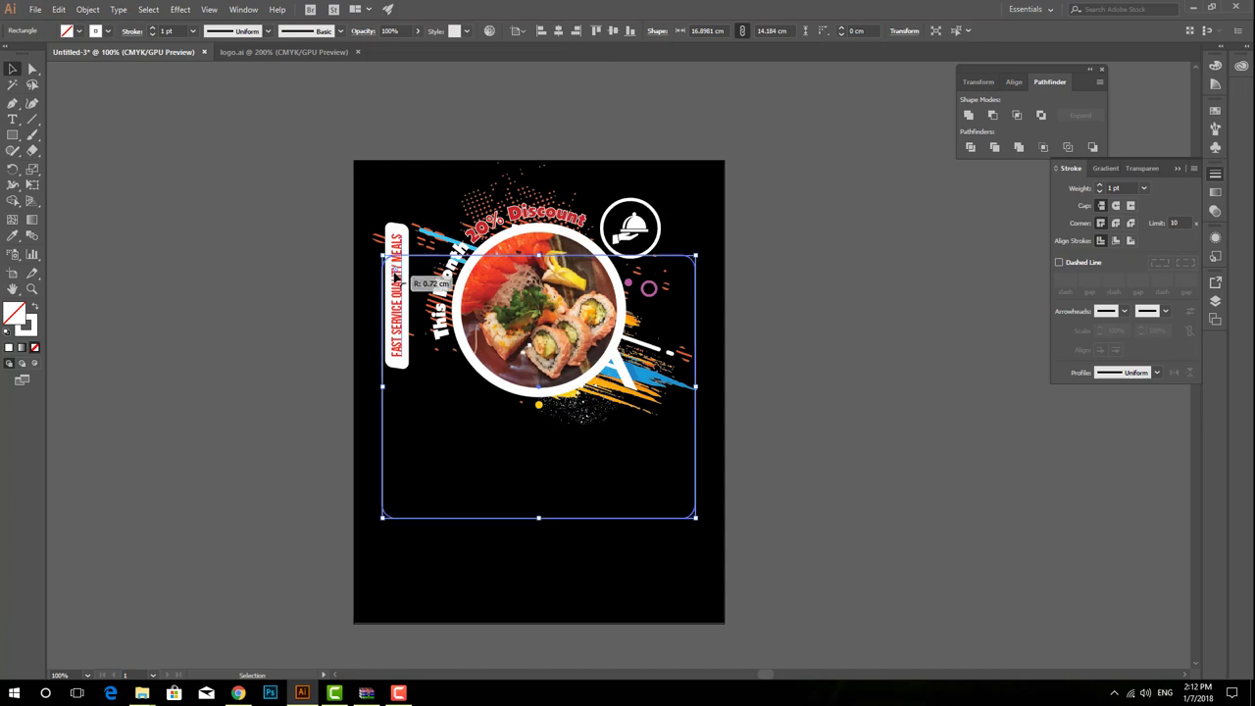
right_click(517, 471)
mouse_move(556, 383)
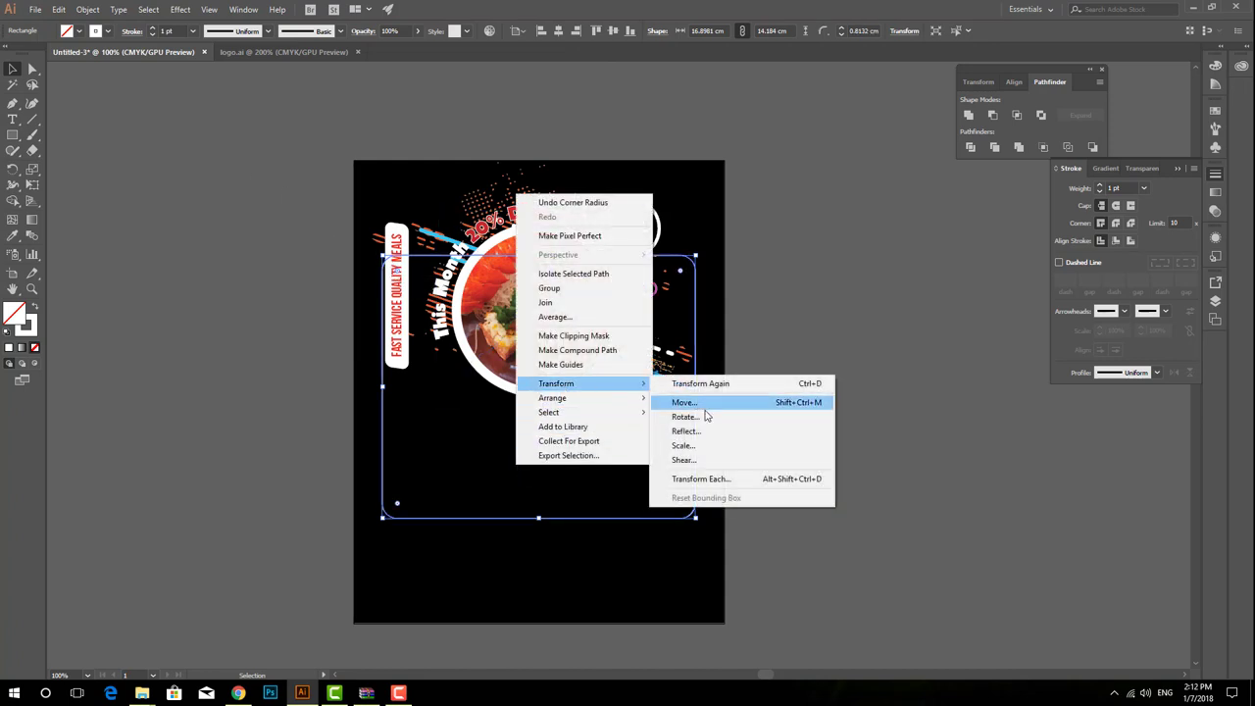
click(703, 460)
mouse_move(549, 213)
mouse_down()
mouse_move(726, 232)
mouse_move(798, 212)
mouse_up()
key(Down)
key(Down)
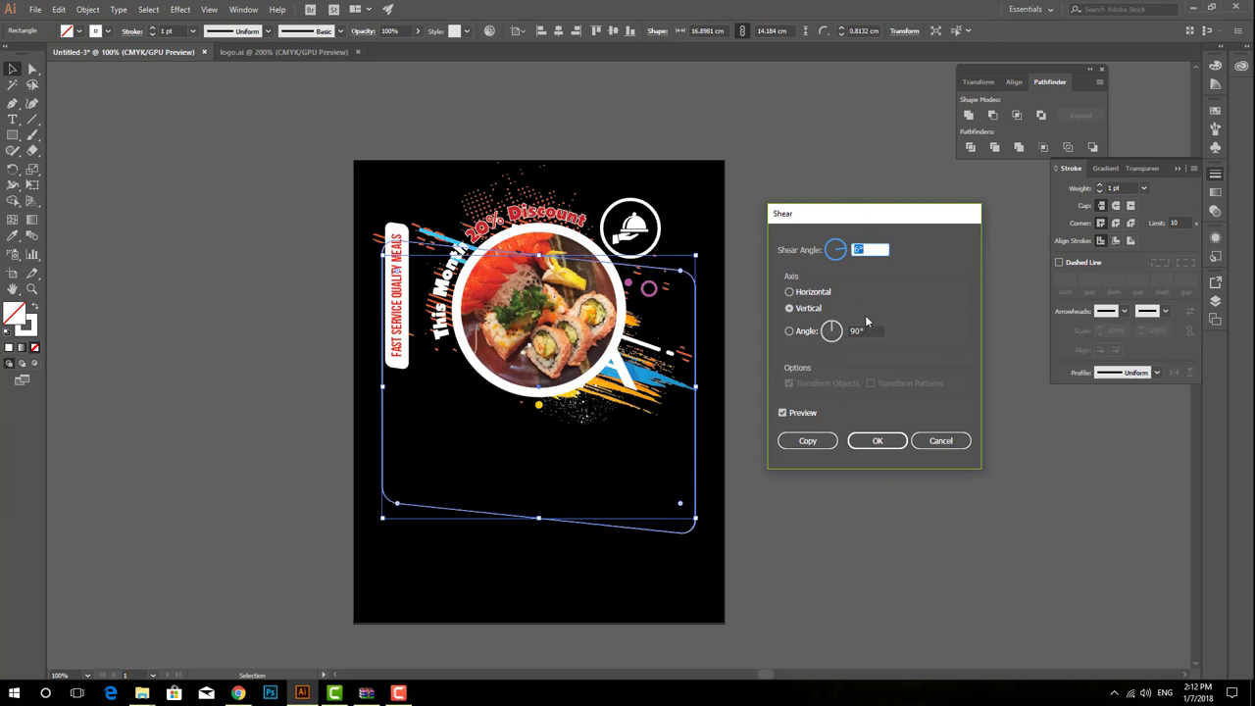
key(Up)
click(875, 442)
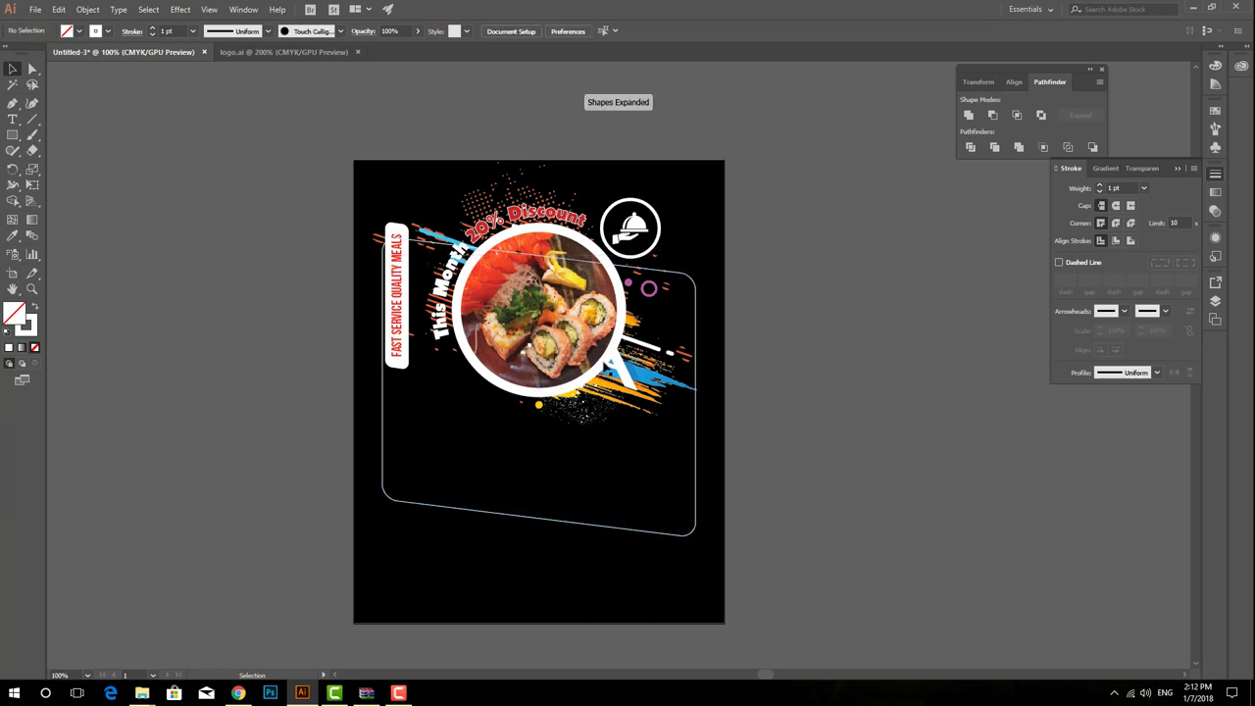
Draw a wide rectangle across the poster's middle and shear it to the same slant.
click(14, 135)
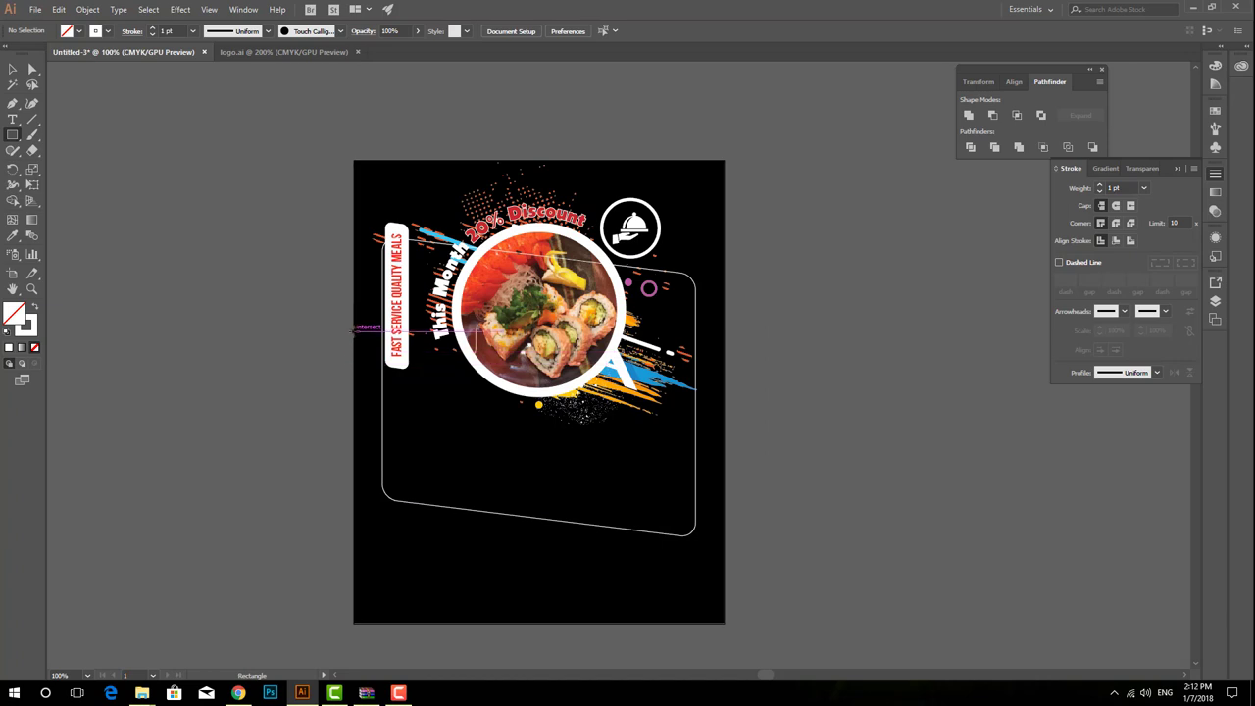
drag(355, 329, 725, 453)
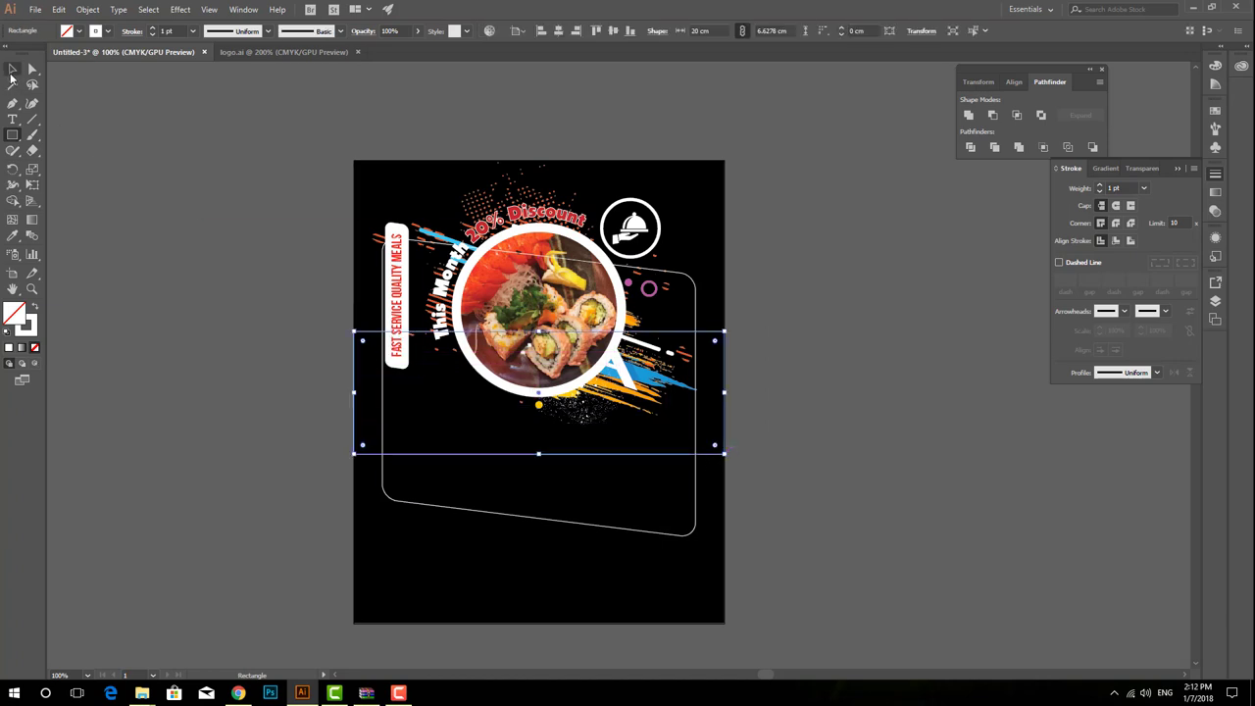
right_click(384, 361)
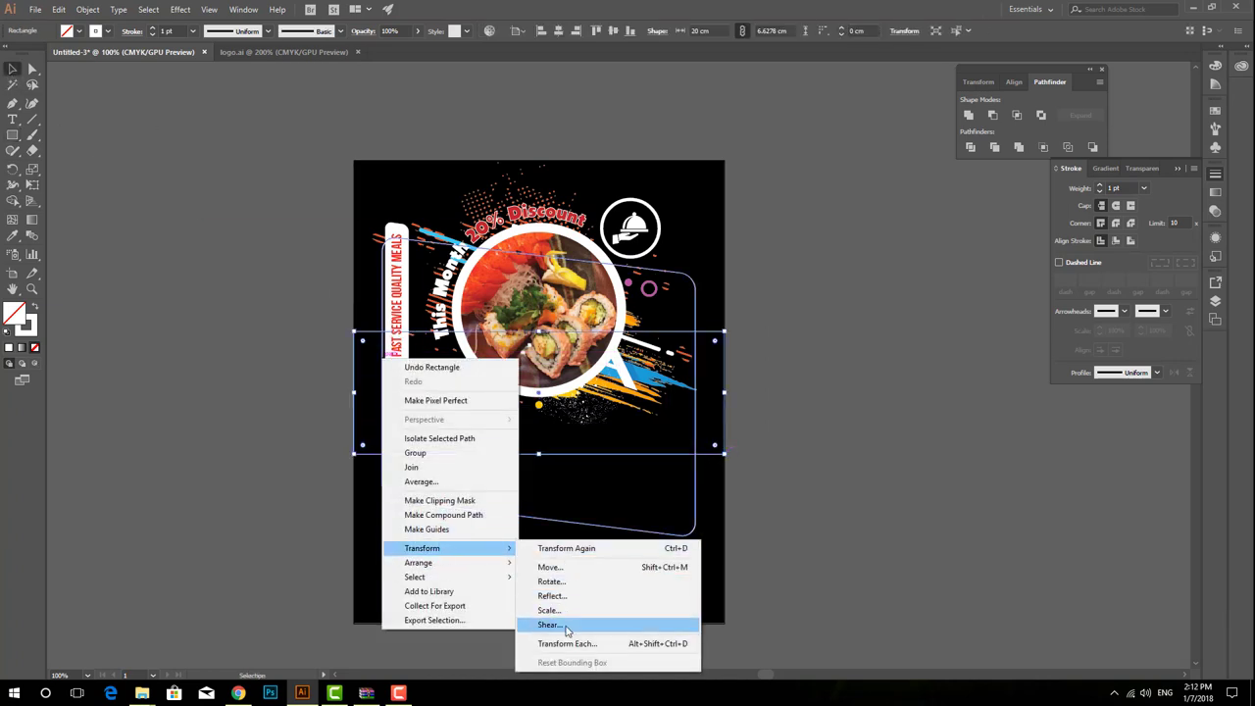
click(554, 623)
key(Return)
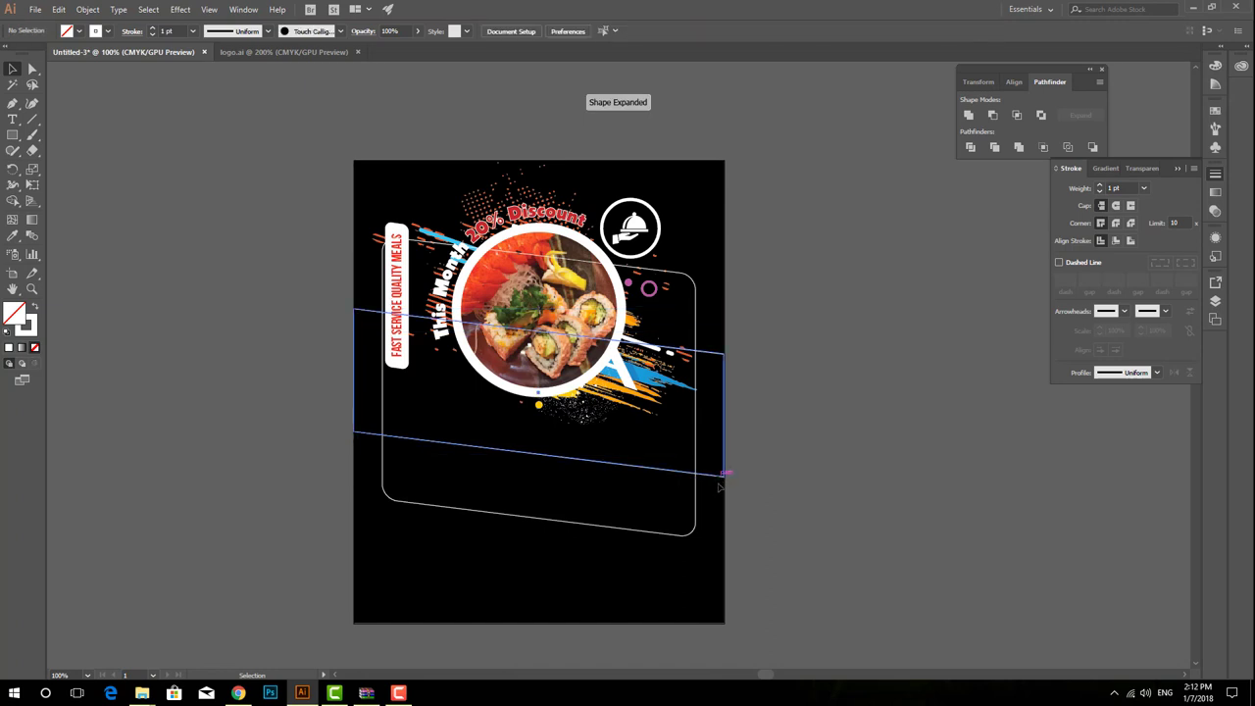
Fill the sheared band red with no outline and layer it behind the sushi photo.
click(724, 474)
click(76, 31)
click(44, 53)
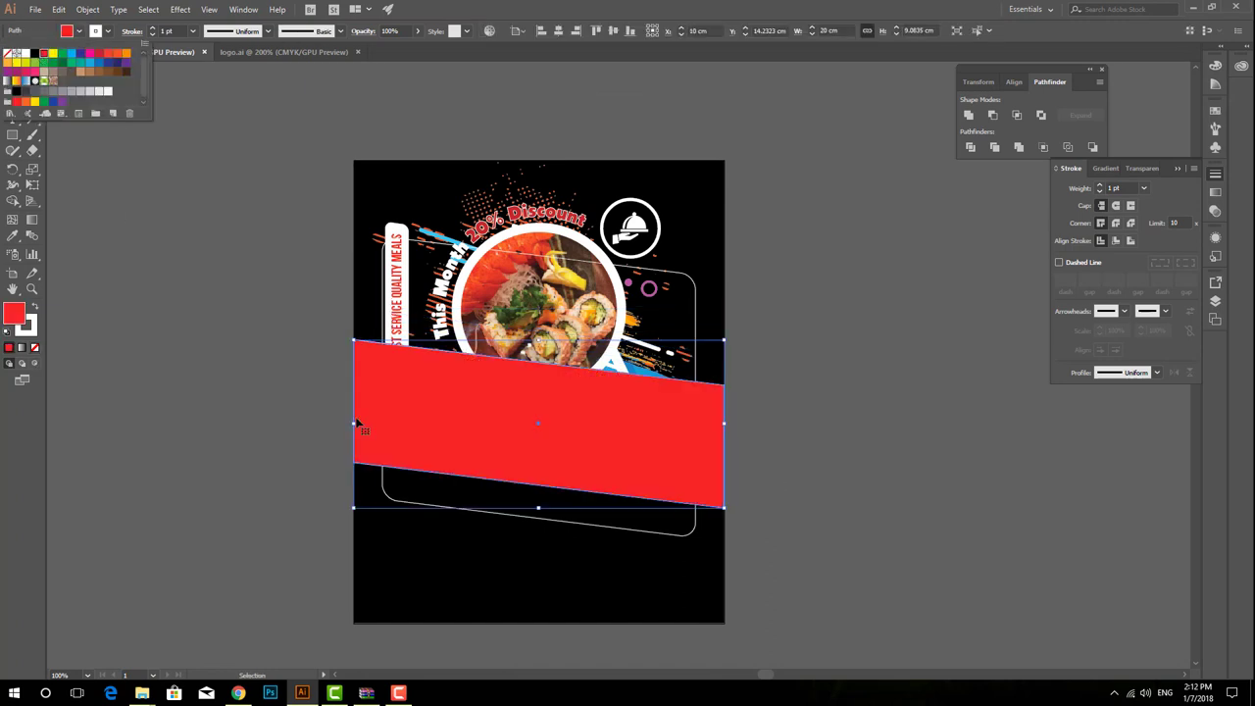
key(Escape)
key(ctrl+shift+bracketleft)
key(ctrl+bracketright)
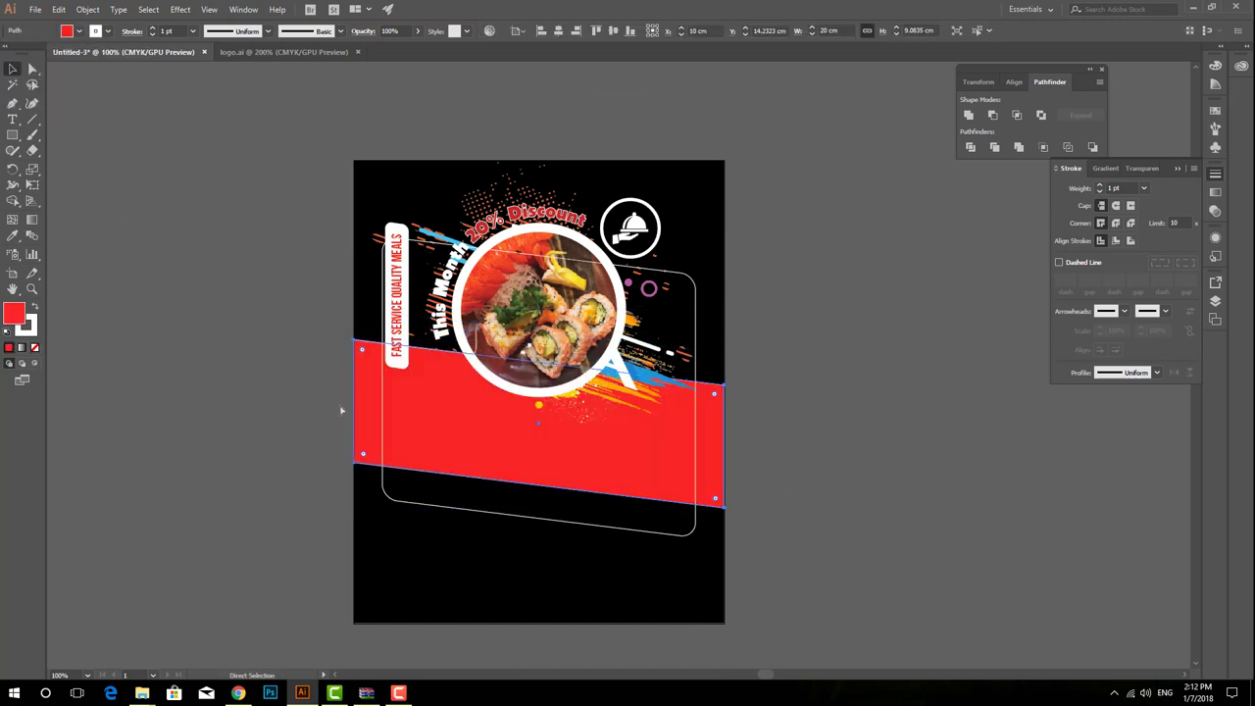
key(v)
click(103, 35)
click(7, 55)
Move the red band up slightly.
click(147, 268)
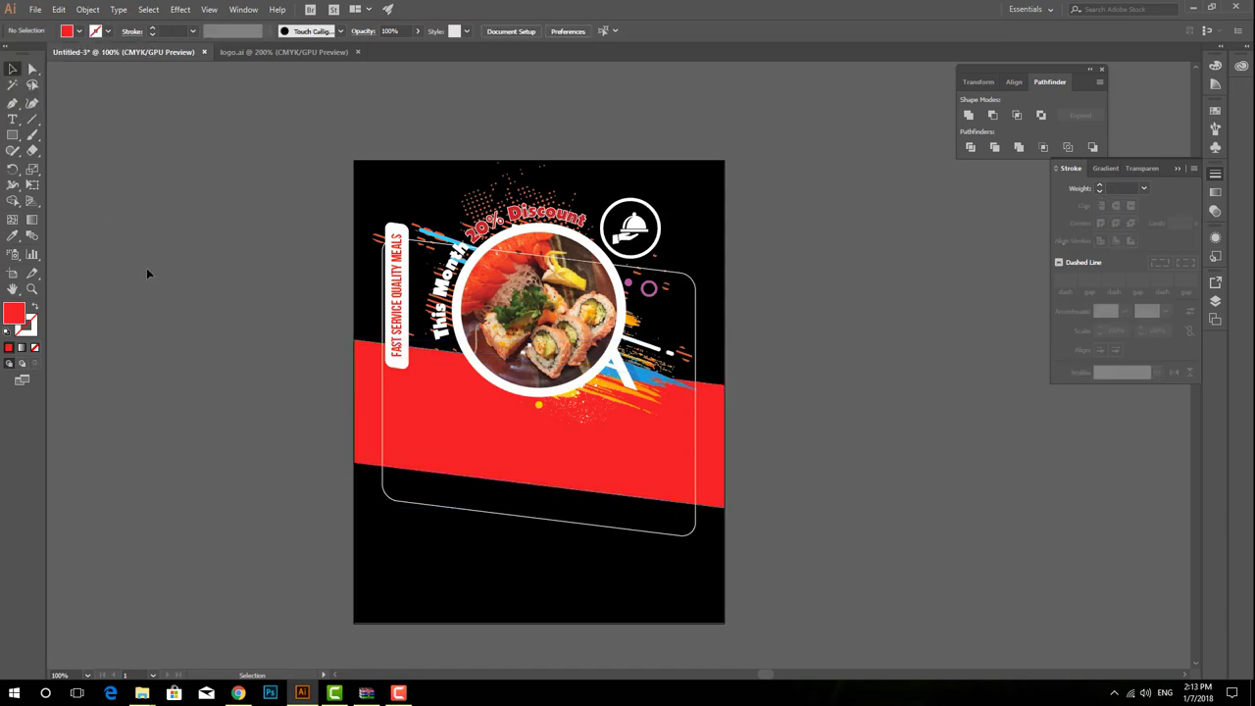
drag(512, 441, 474, 319)
click(495, 400)
click(508, 339)
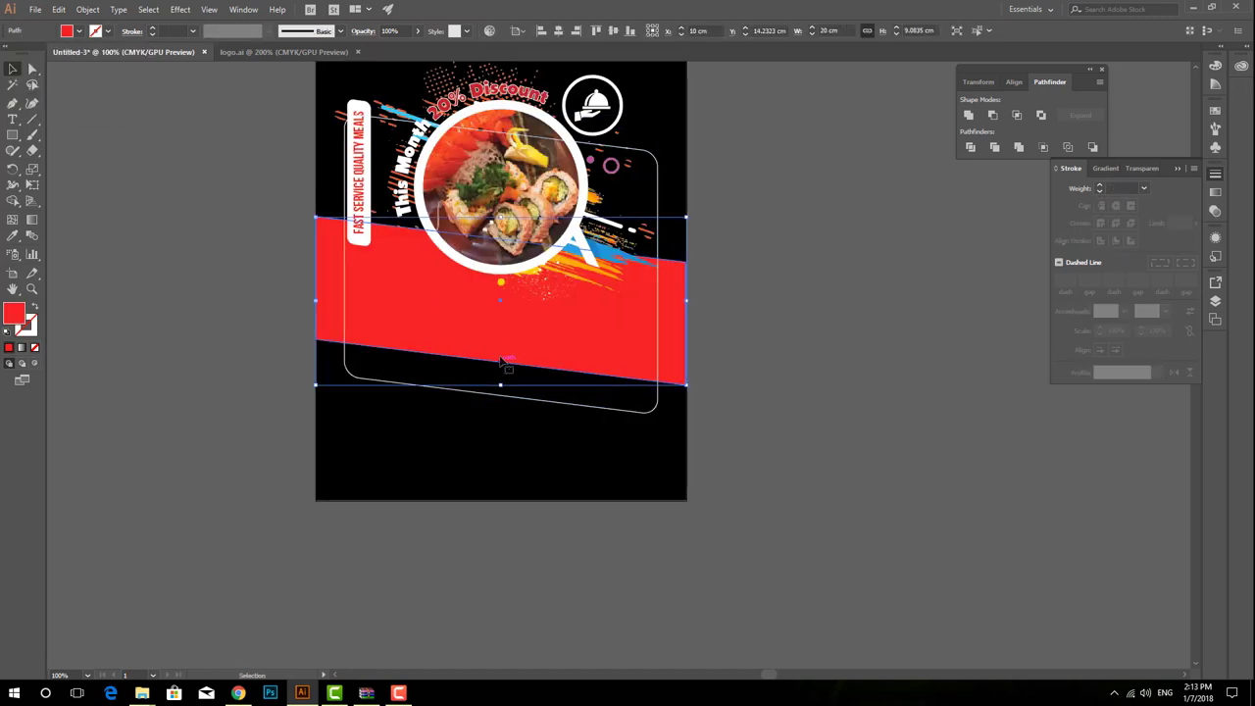
drag(500, 313, 500, 300)
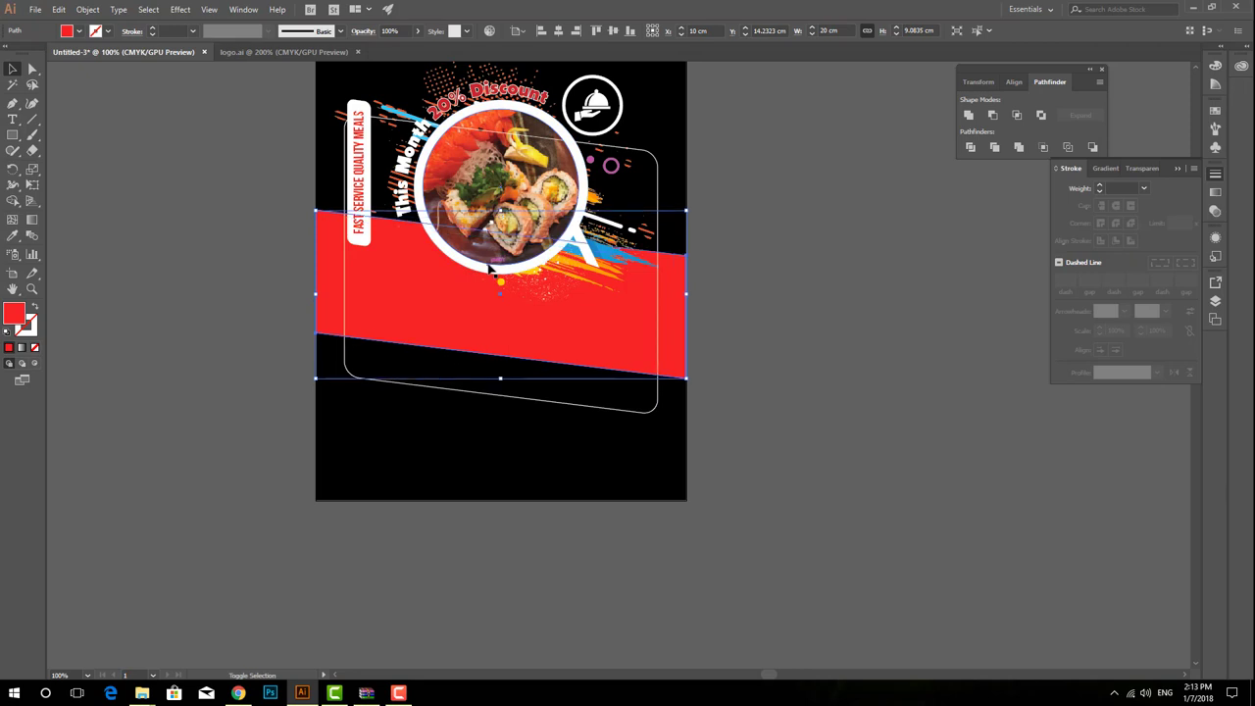
click(272, 226)
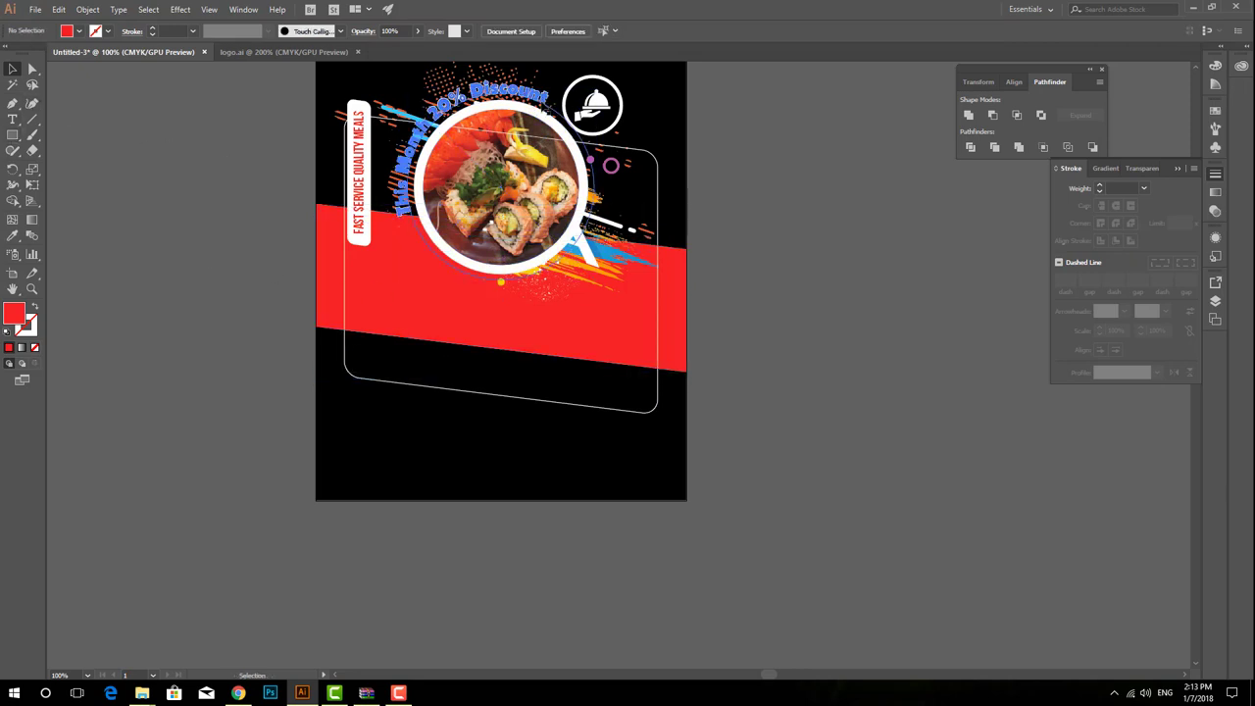
Draw a red circle at the poster's lower-left edge.
mouse_move(13, 137)
mouse_down()
mouse_move(73, 153)
mouse_move(59, 169)
mouse_up()
drag(272, 347, 380, 453)
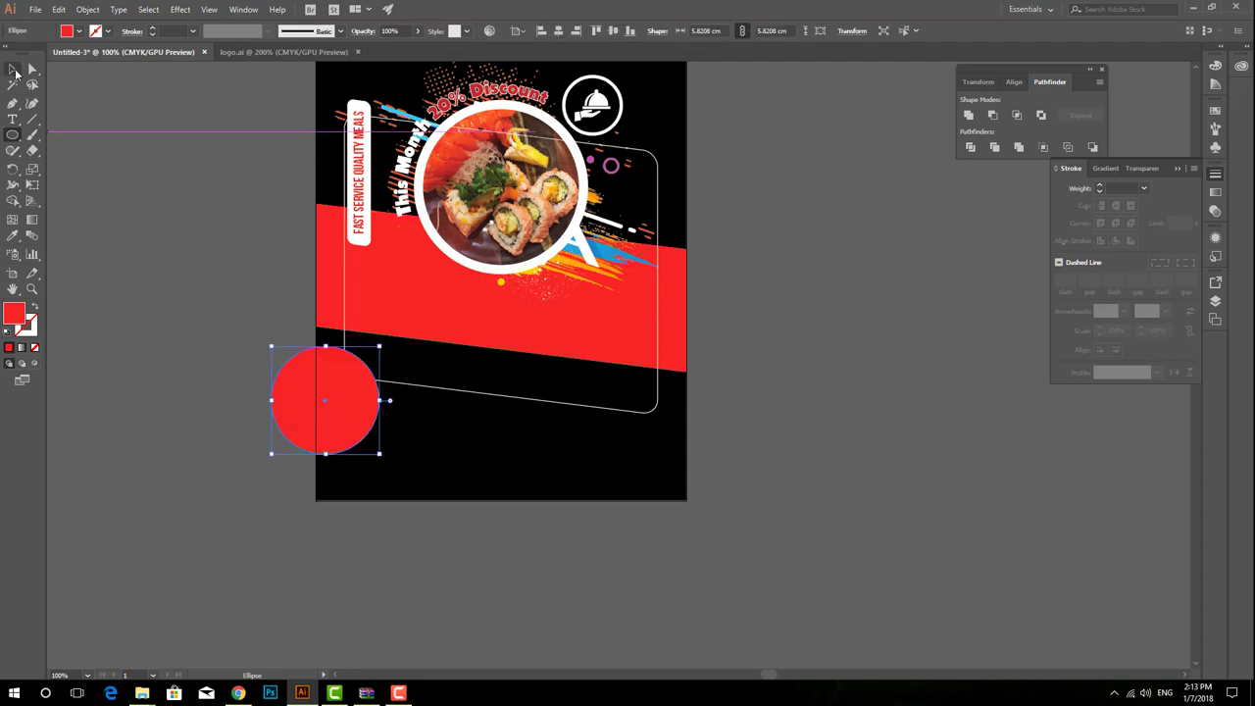
click(14, 71)
Paste an enlarged white copy behind the red circle to form a thick ring.
click(59, 8)
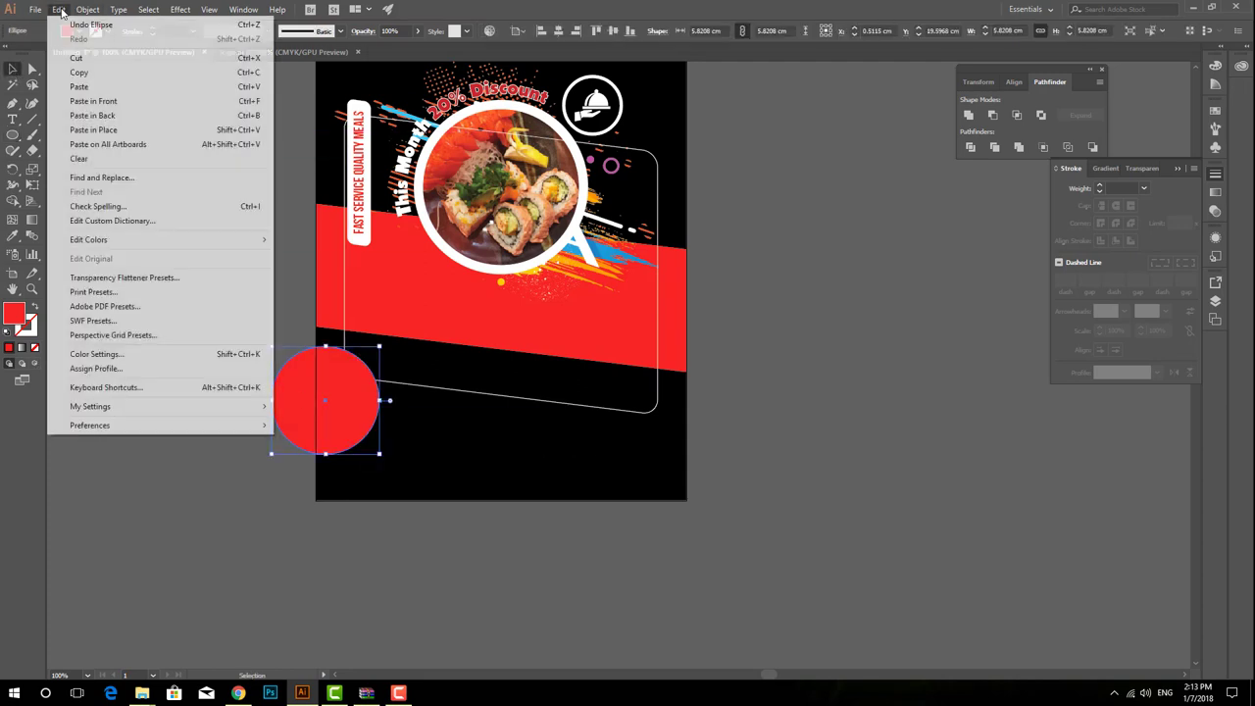
click(79, 73)
click(59, 9)
click(92, 114)
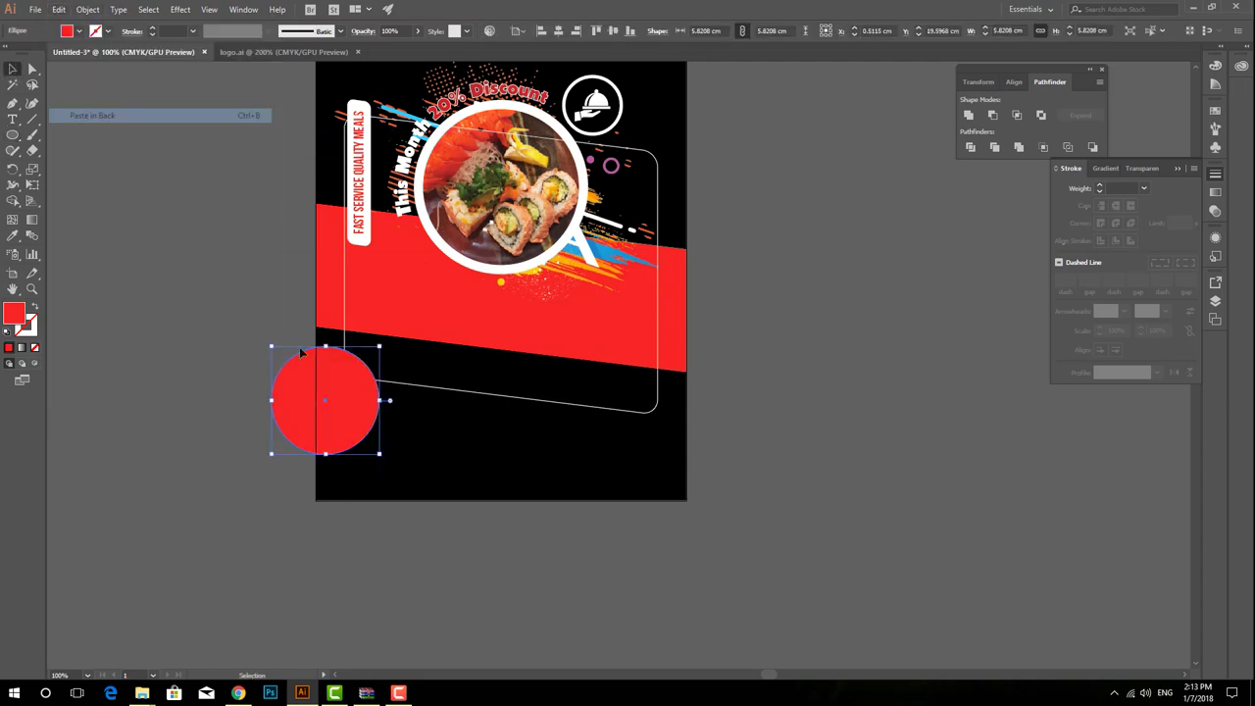
drag(380, 457, 389, 465)
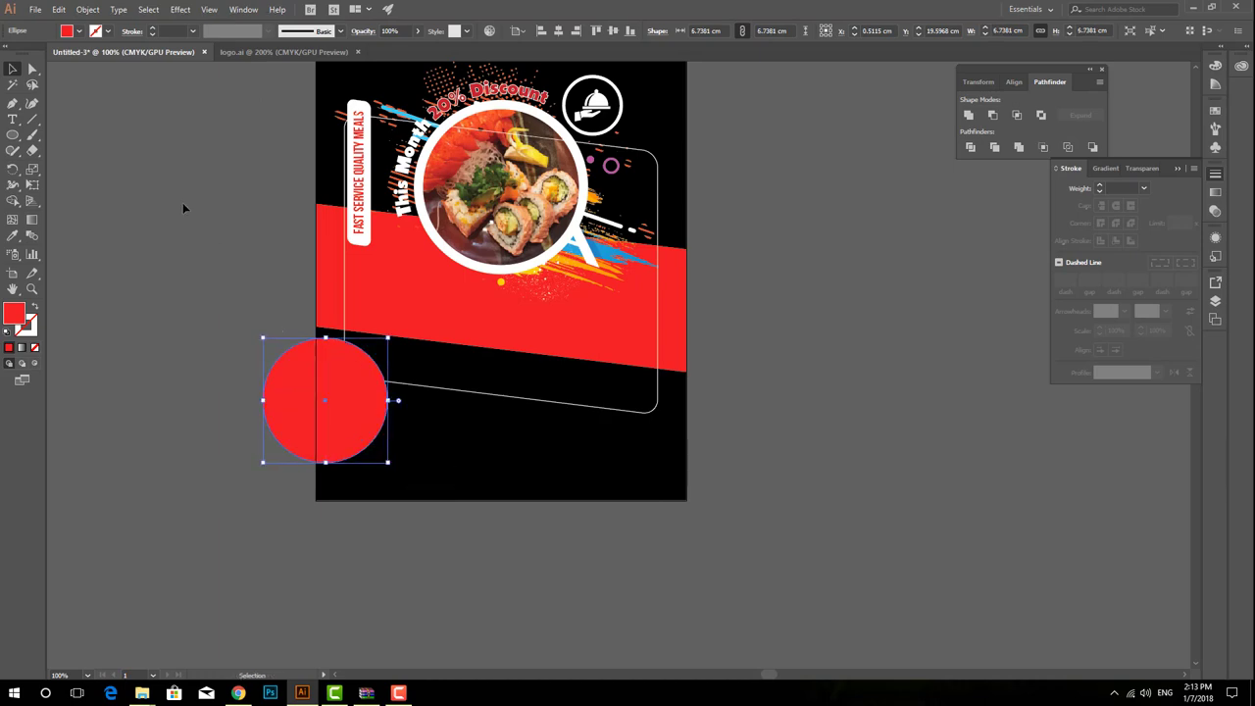
click(80, 33)
click(28, 57)
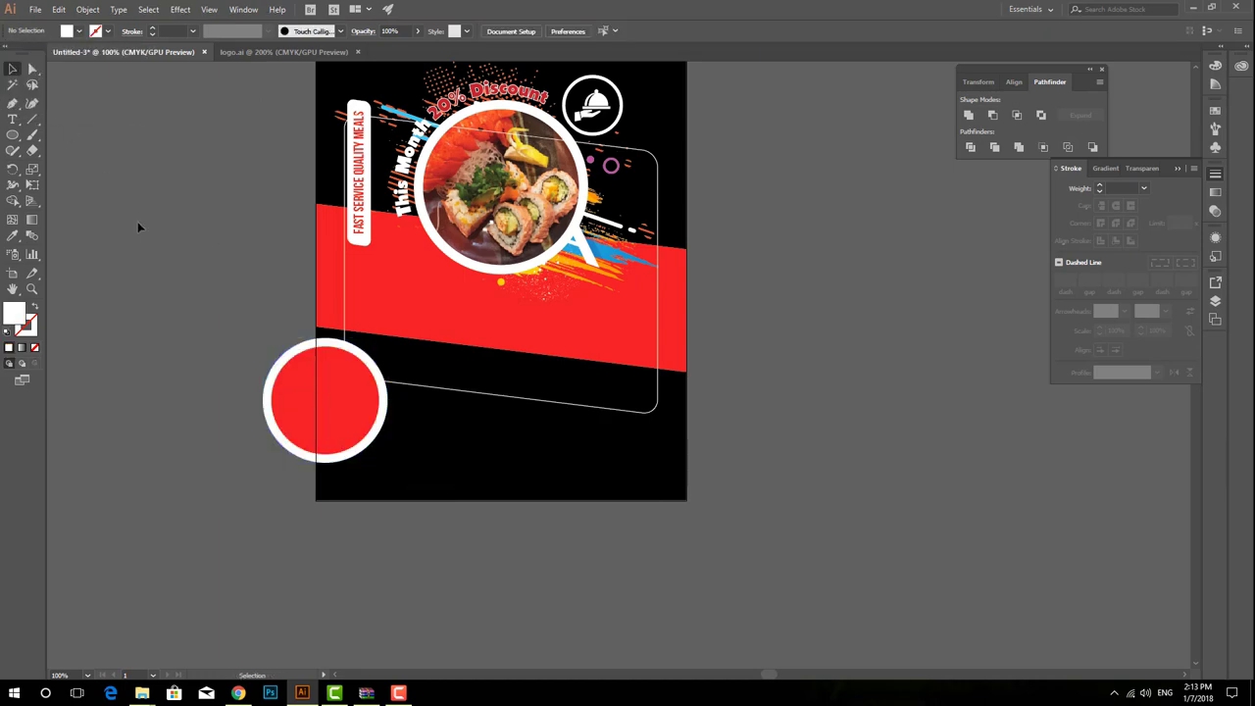
click(35, 9)
Place the maxresdefault sushi photo and clip it inside the red circle.
click(59, 221)
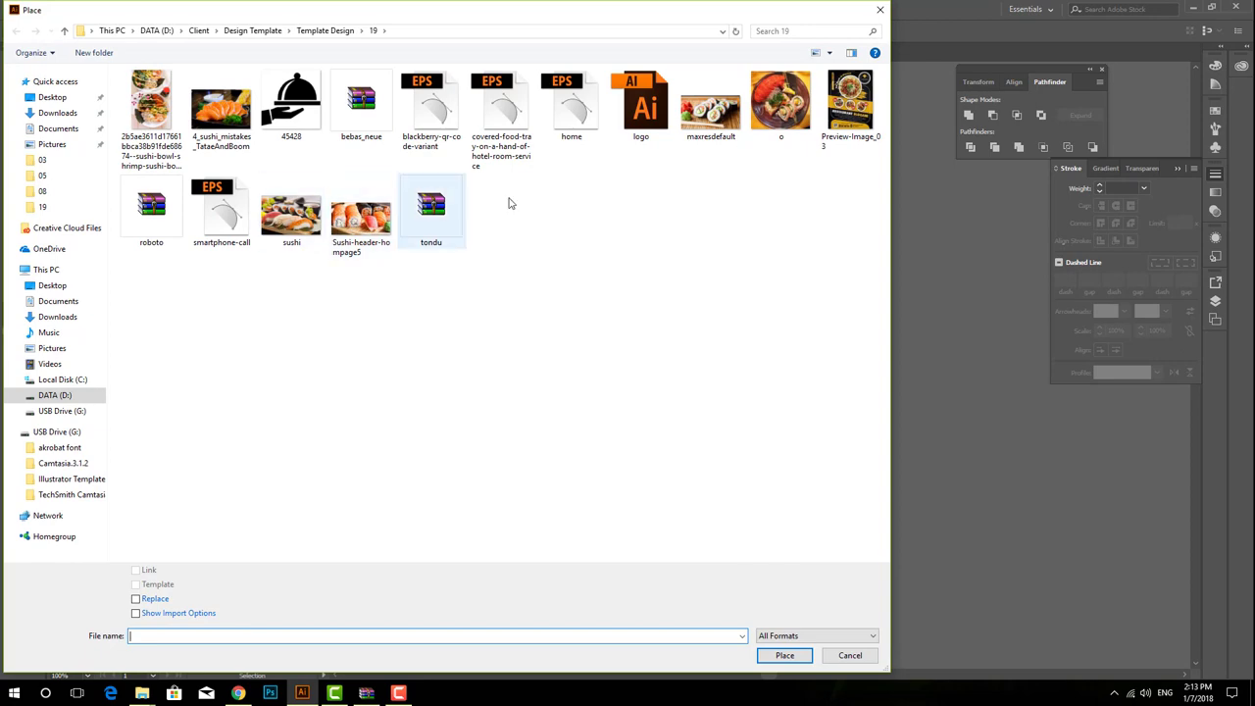
double_click(709, 106)
click(354, 367)
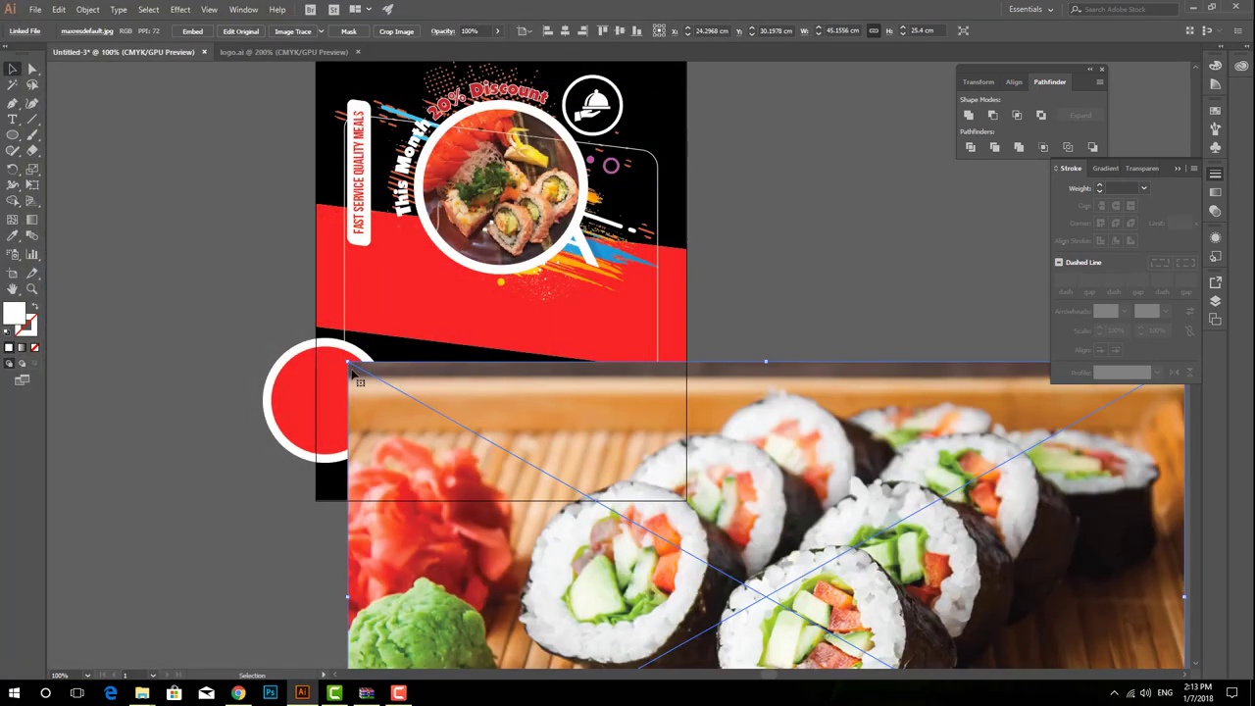
drag(432, 447, 246, 382)
key(ctrl+shift+bracketleft)
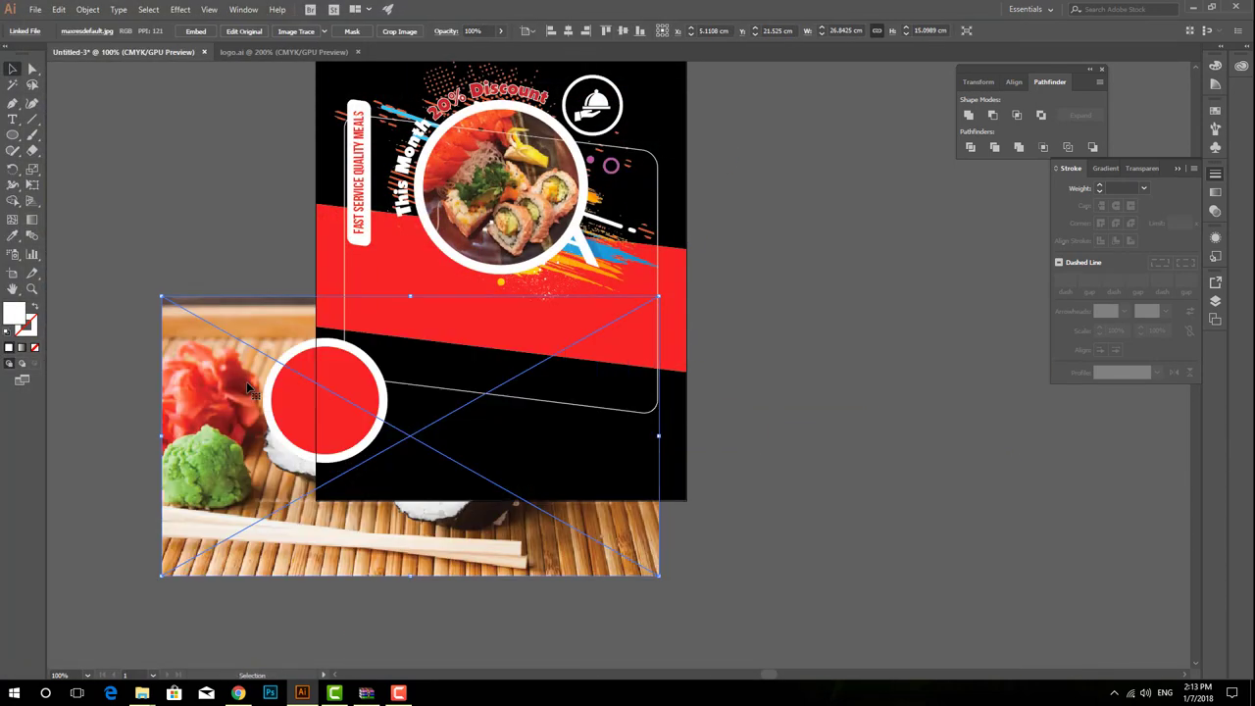
shift+click(307, 402)
right_click(329, 388)
click(372, 479)
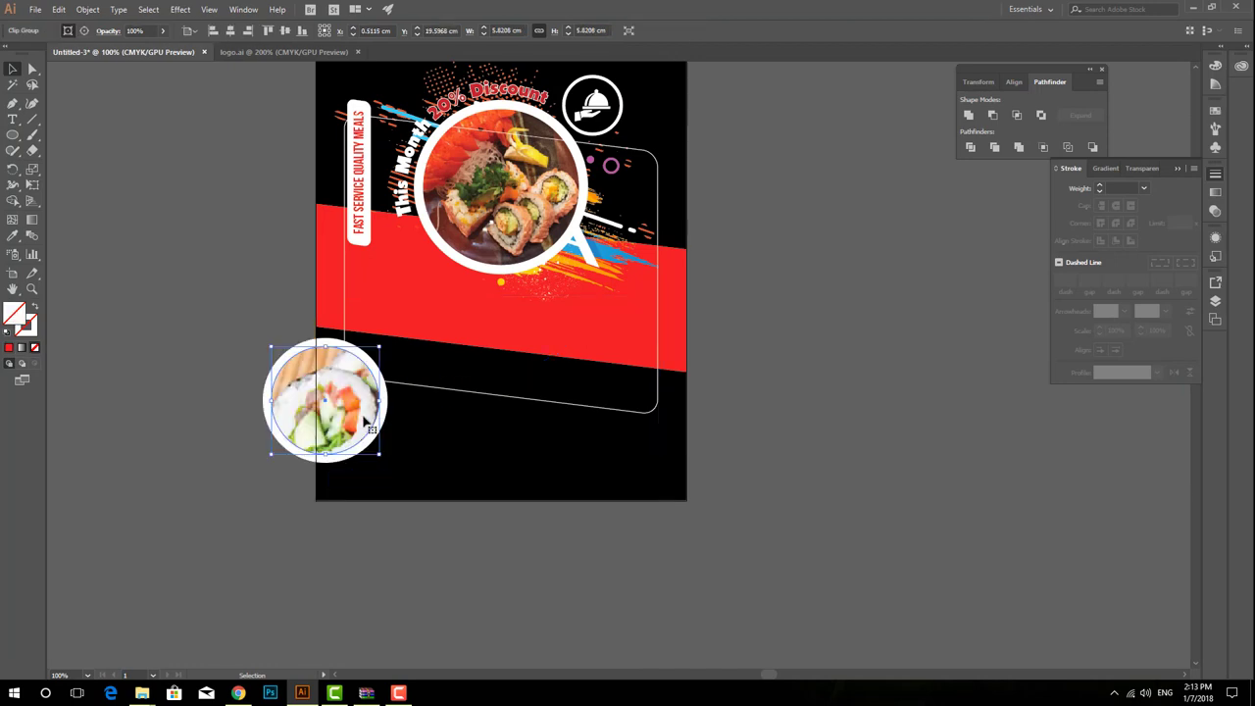
Fit the photo inside the circle, shrink the circle, and move it into the red band.
double_click(370, 422)
mouse_move(659, 576)
mouse_down()
mouse_move(483, 521)
mouse_move(453, 459)
mouse_up()
drag(163, 298, 200, 343)
key(Escape)
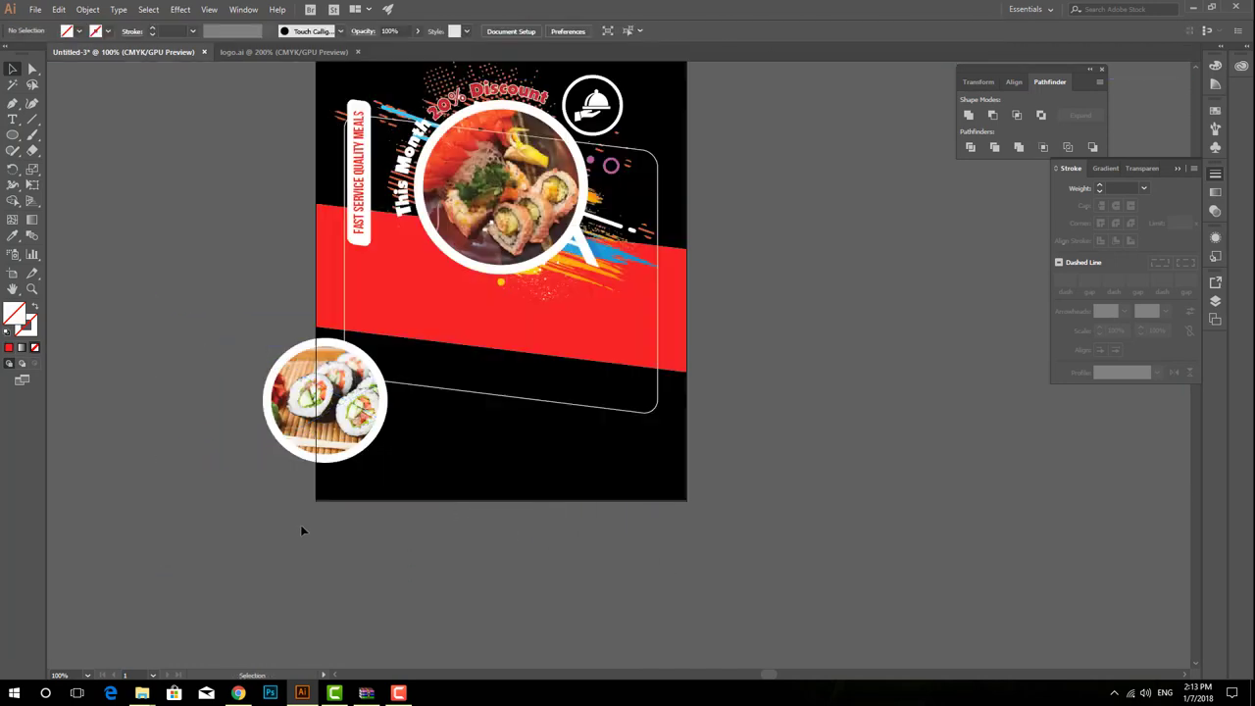
scroll(323, 480, up, 1)
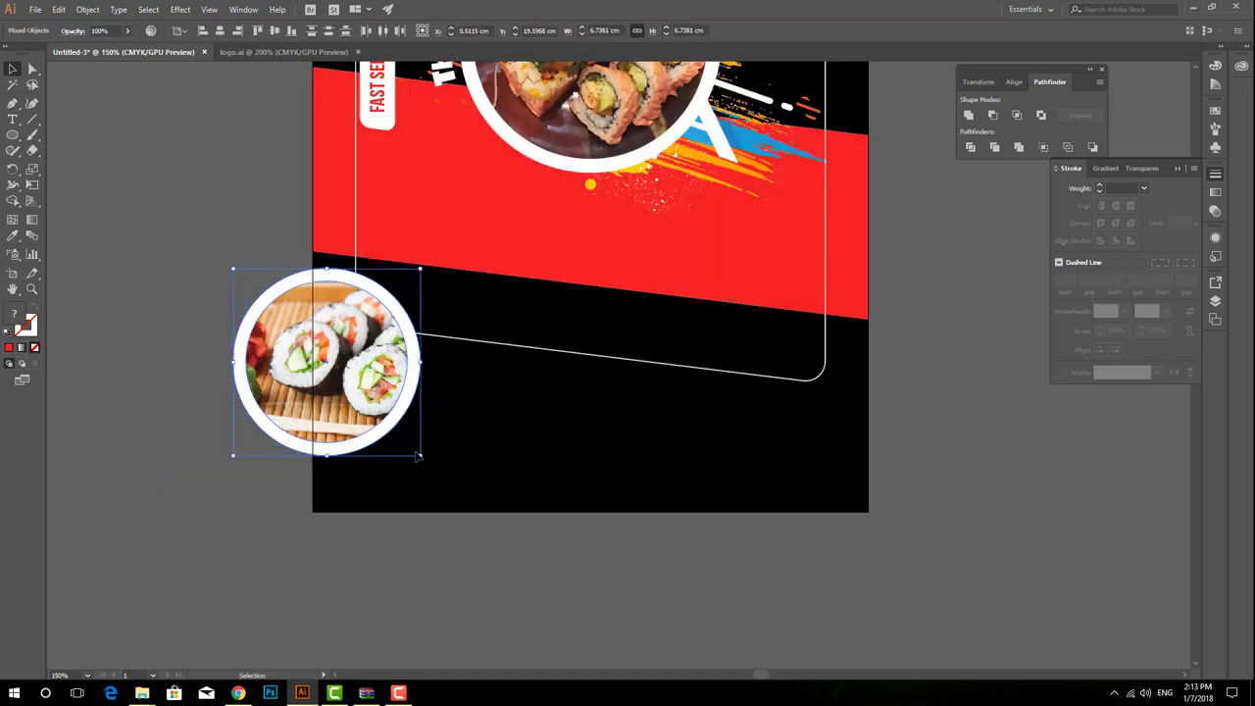
drag(409, 443, 384, 419)
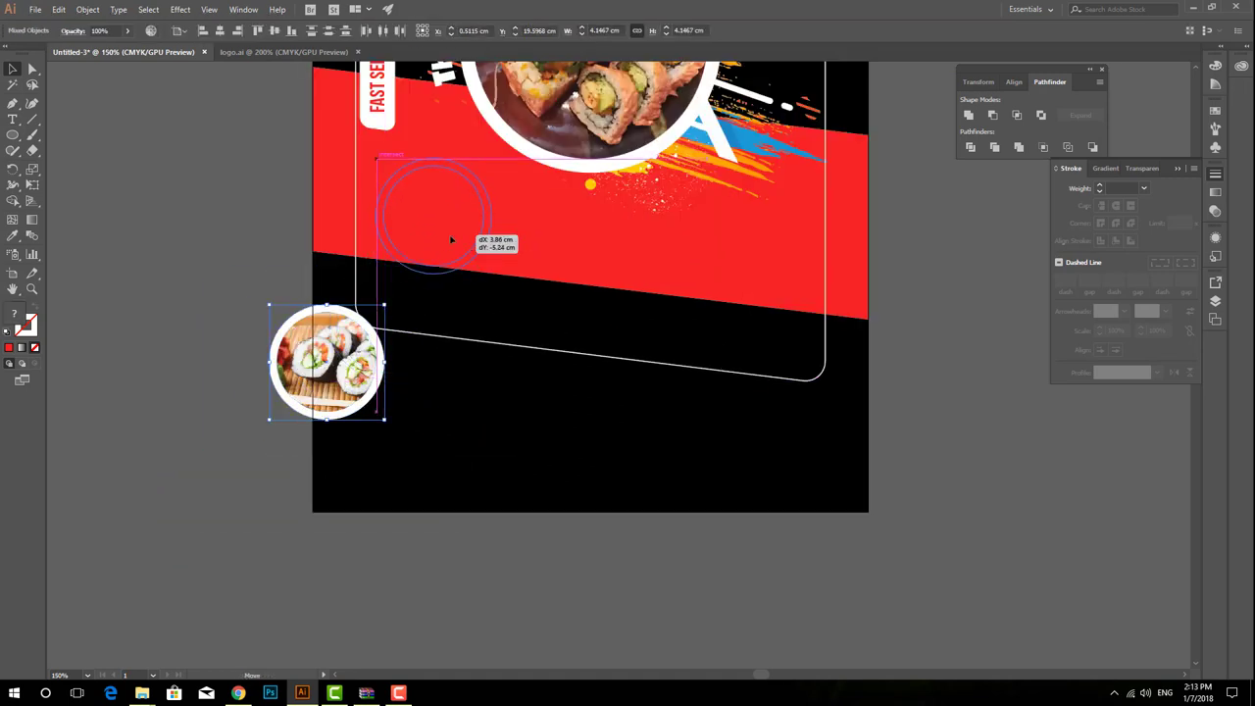
drag(396, 354, 502, 213)
Adjust the red band's height and reposition the photo circle along it.
scroll(451, 314, up, 3)
scroll(450, 313, up, 2)
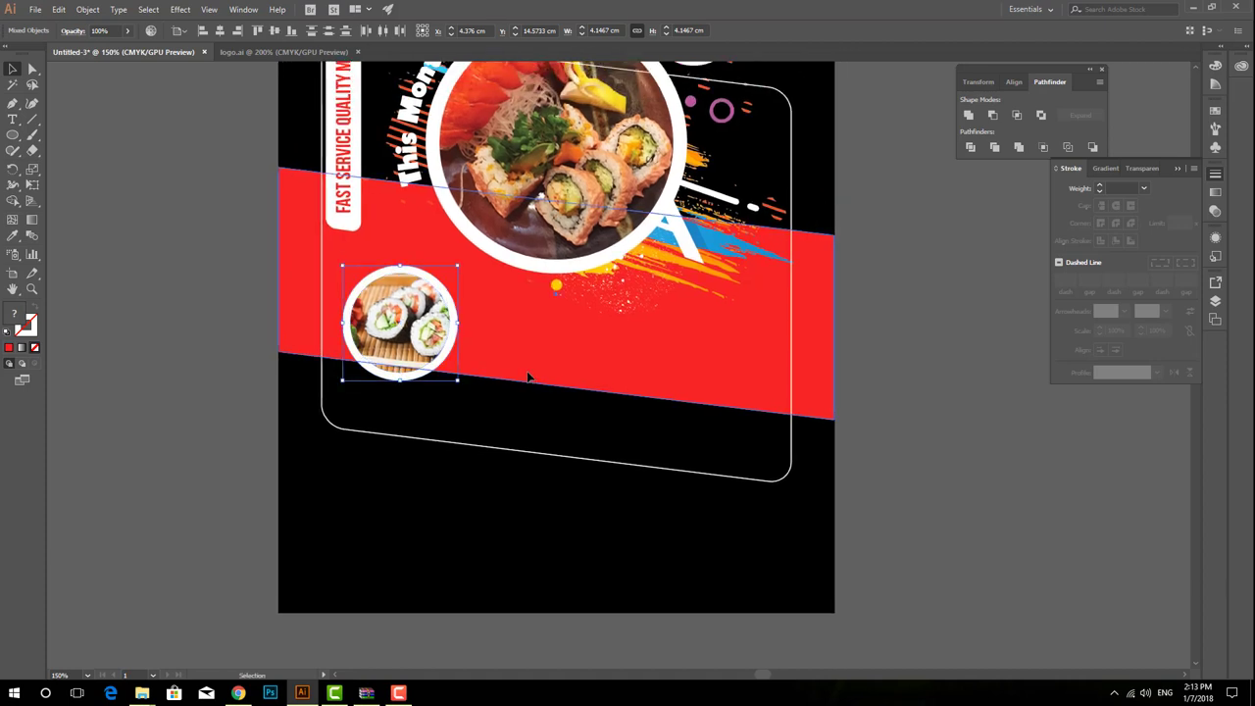
click(552, 387)
drag(556, 420, 556, 393)
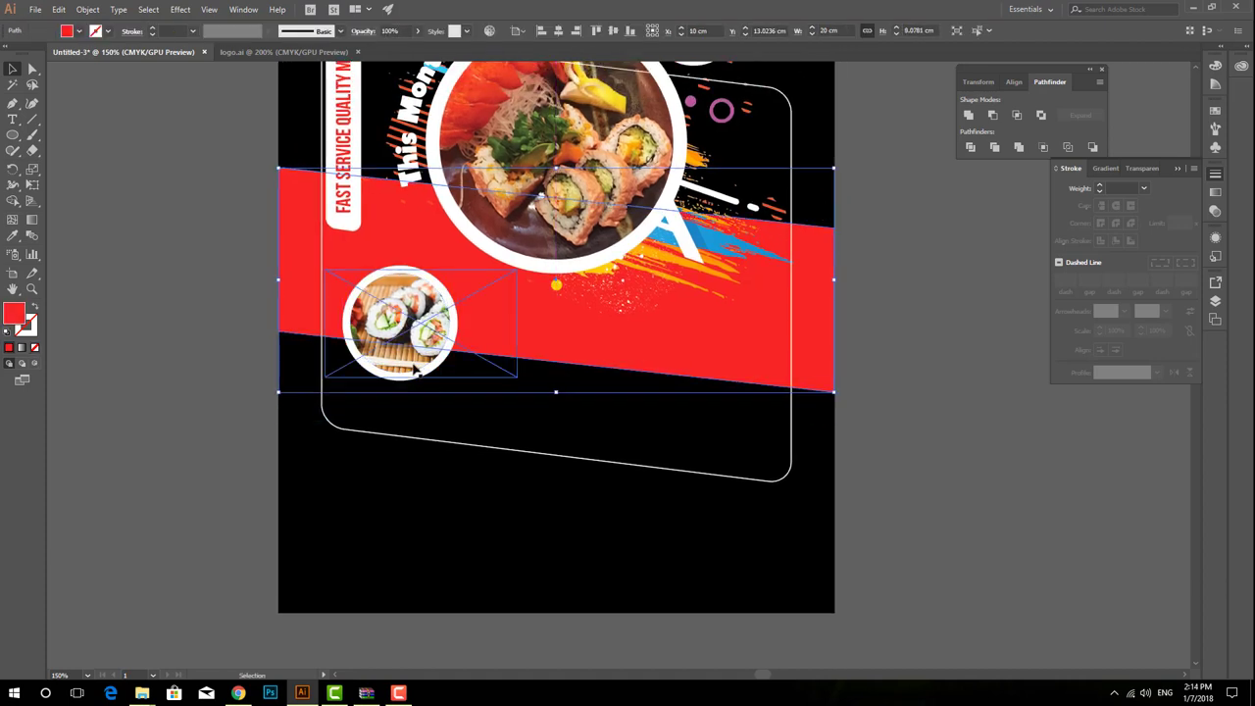
drag(422, 353, 731, 390)
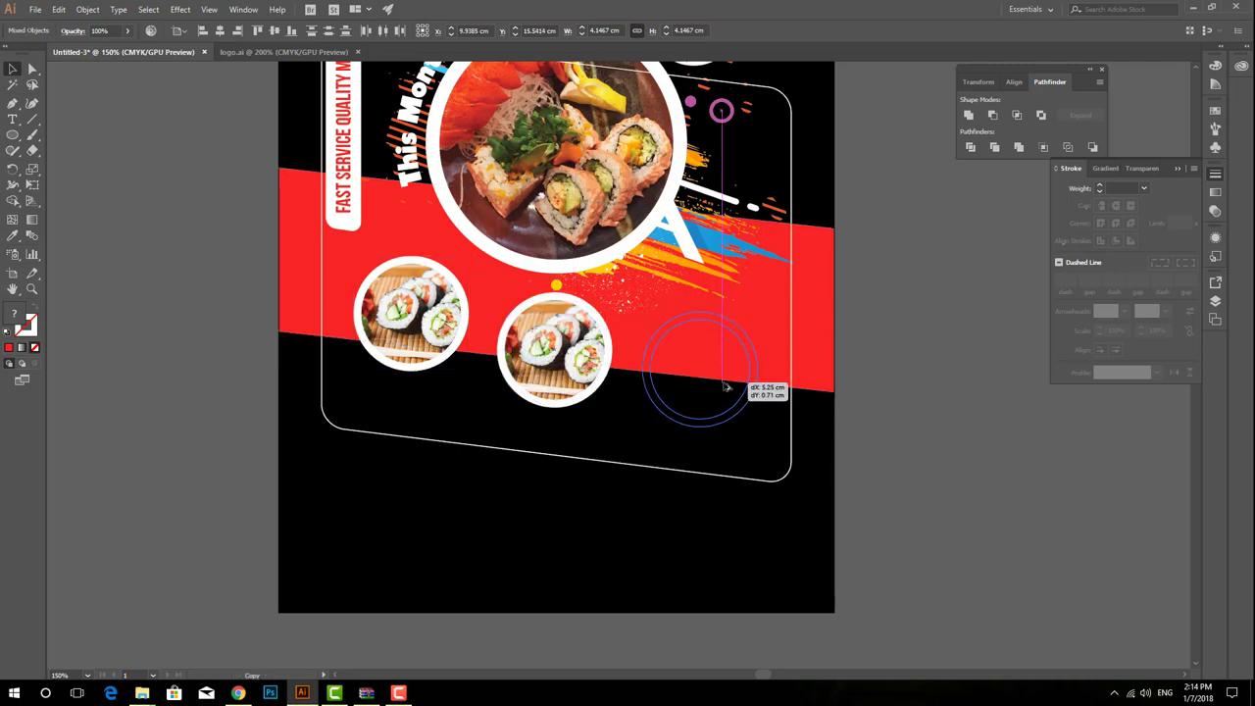
Relink the middle circle's photo to the sushi image.
click(549, 373)
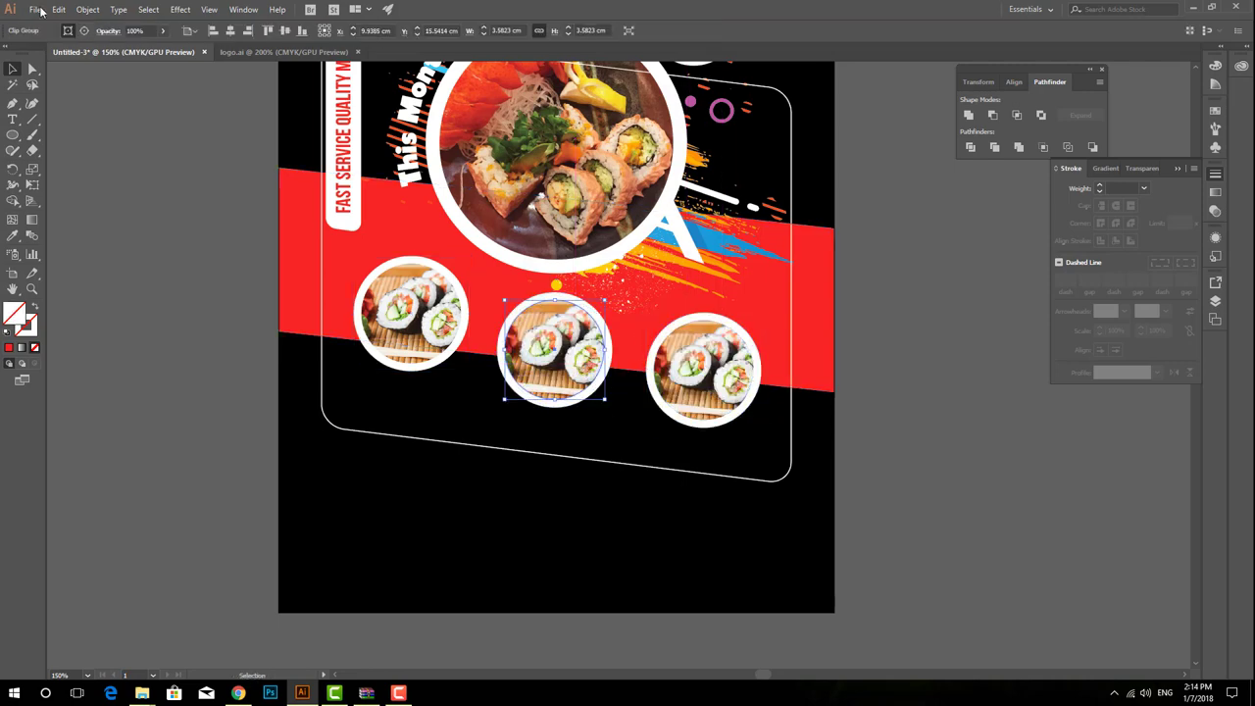
click(83, 30)
click(120, 59)
double_click(292, 205)
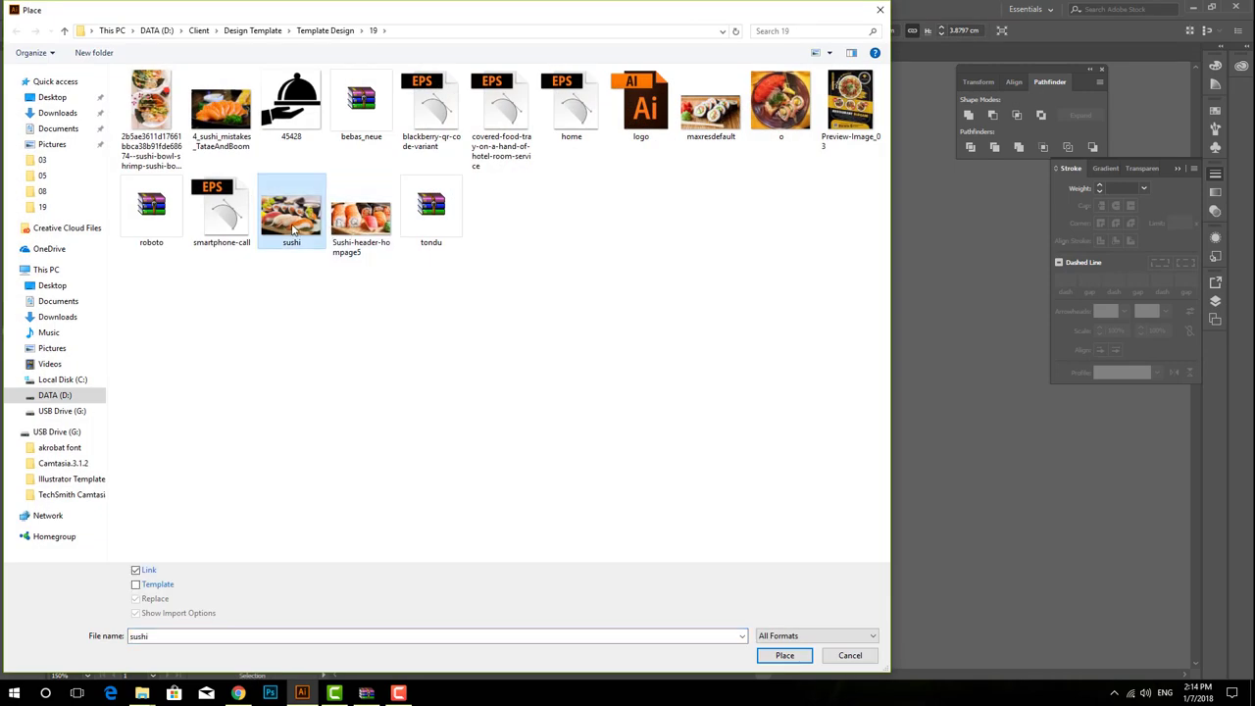
key(shift+Left)
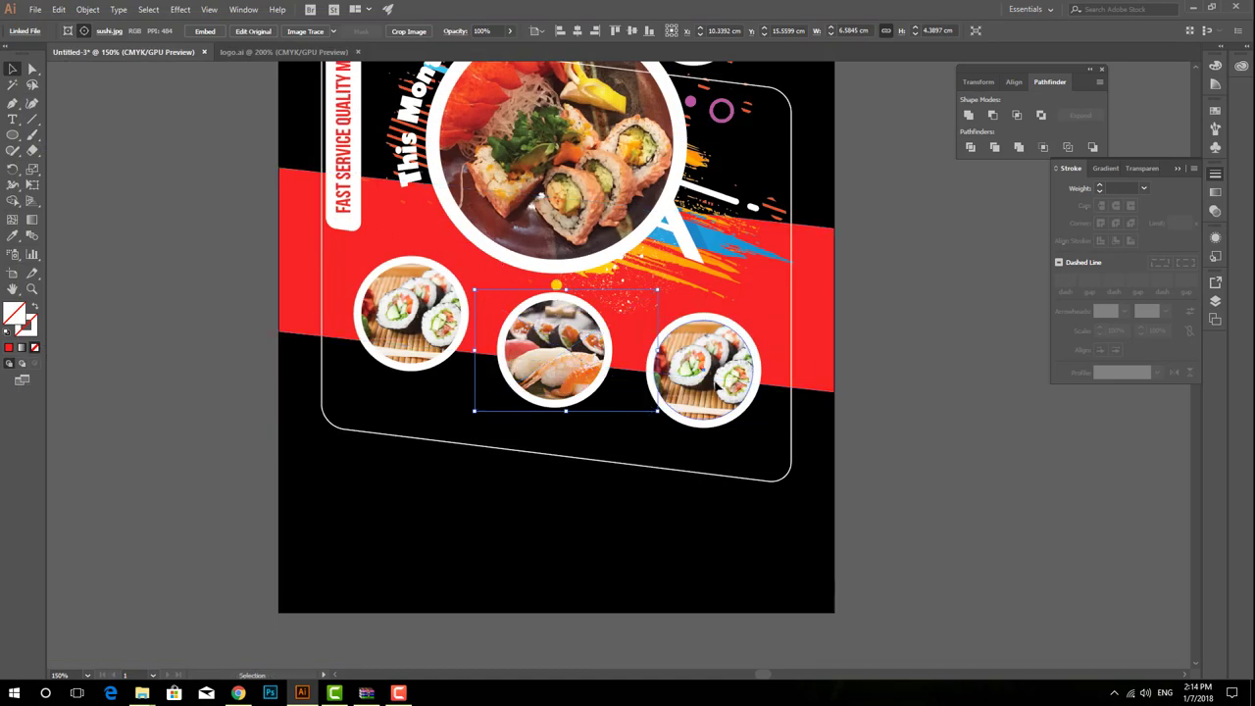
Relink the right circle's photo to Sushi-header-homepage5 and fit it to the circle.
click(704, 371)
click(121, 31)
click(128, 59)
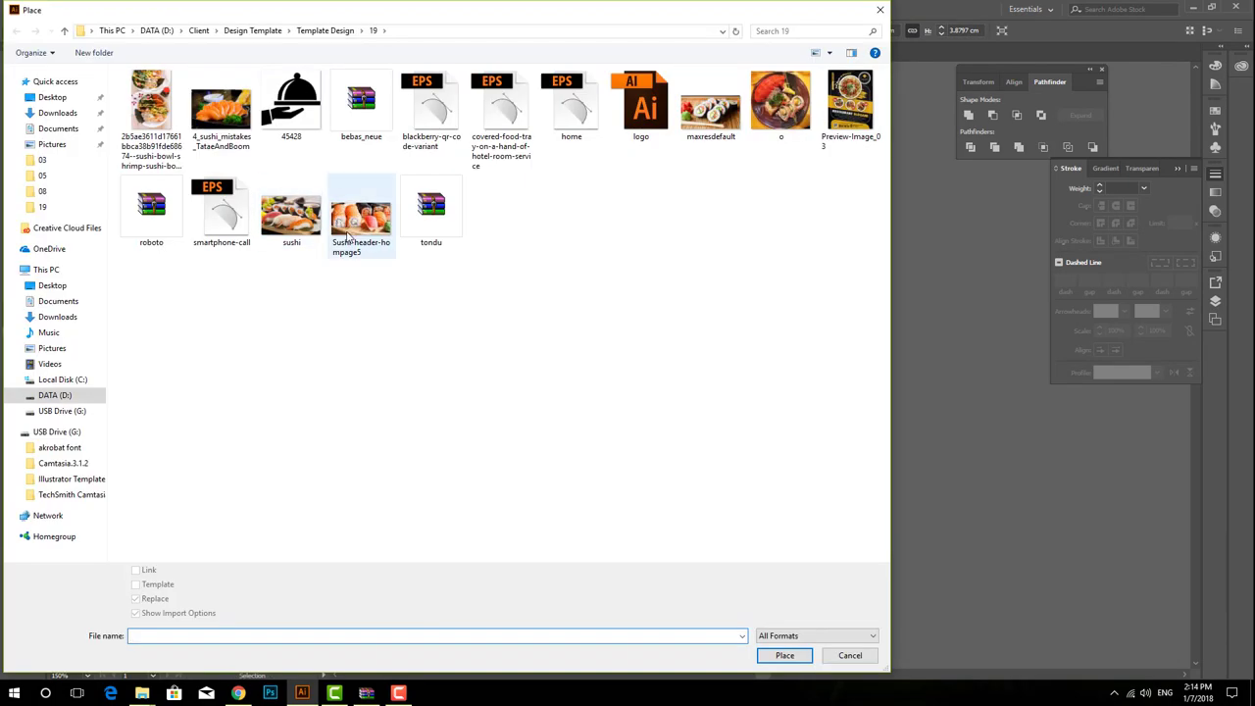
double_click(345, 235)
drag(820, 426, 815, 422)
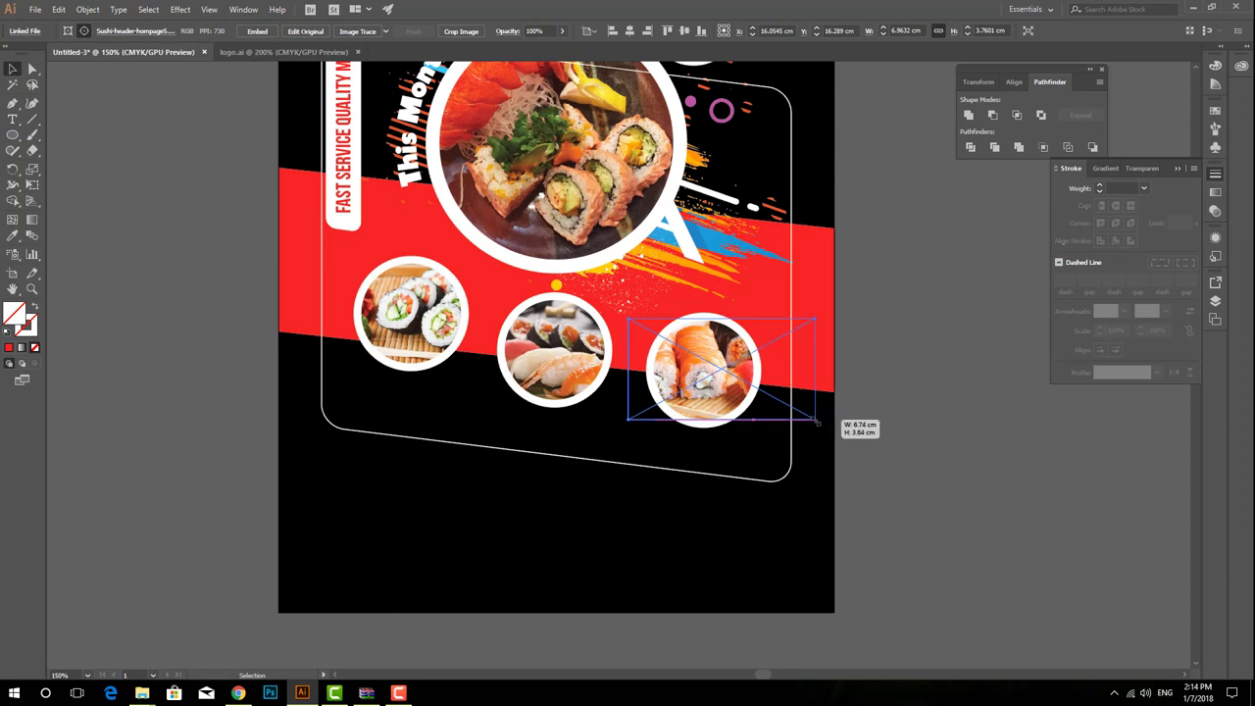
click(862, 461)
scroll(756, 192, up, 3)
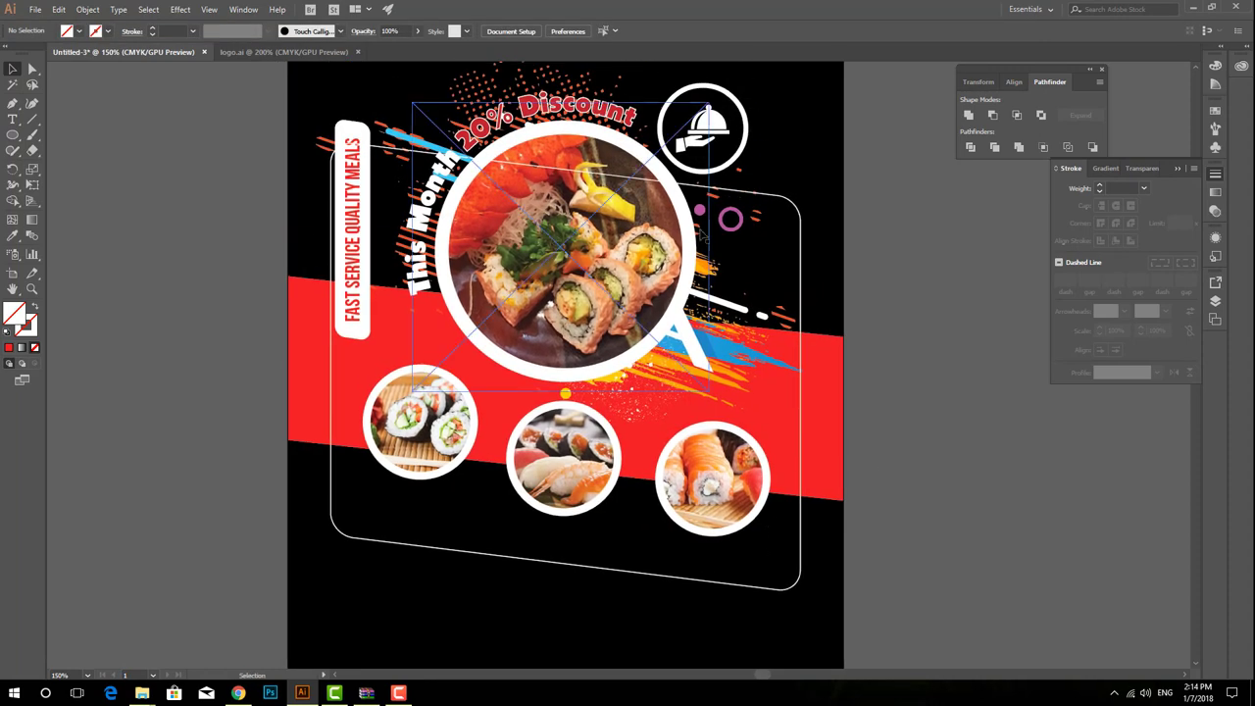
click(800, 495)
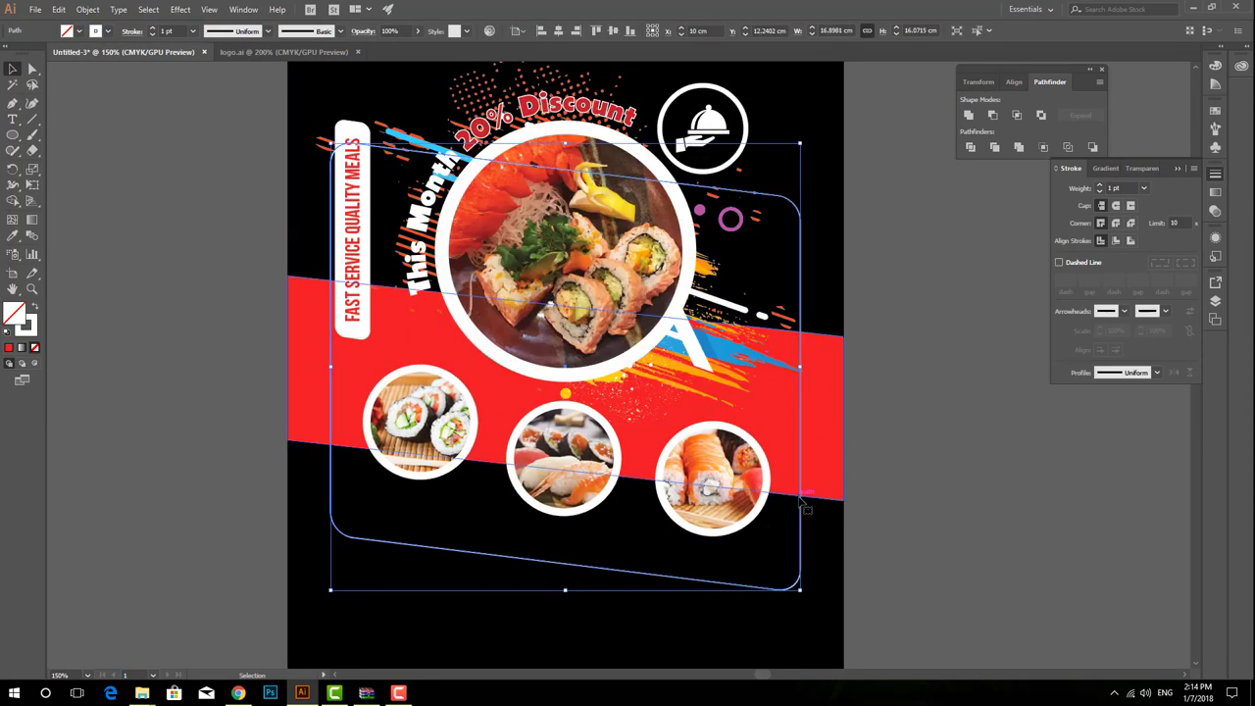
shift+click(805, 451)
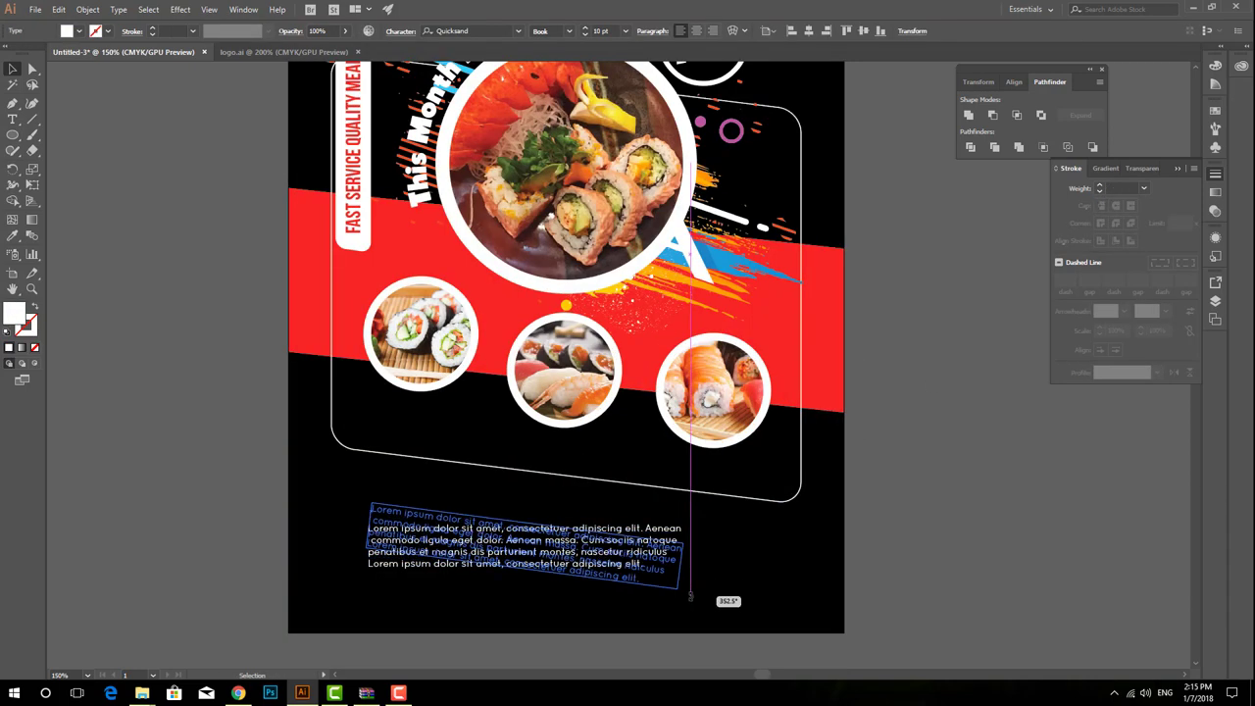
Move the Lorem ipsum paragraph into the rounded frame and lengthen the frame downward.
drag(621, 530, 621, 433)
click(600, 551)
key(ctrl+1)
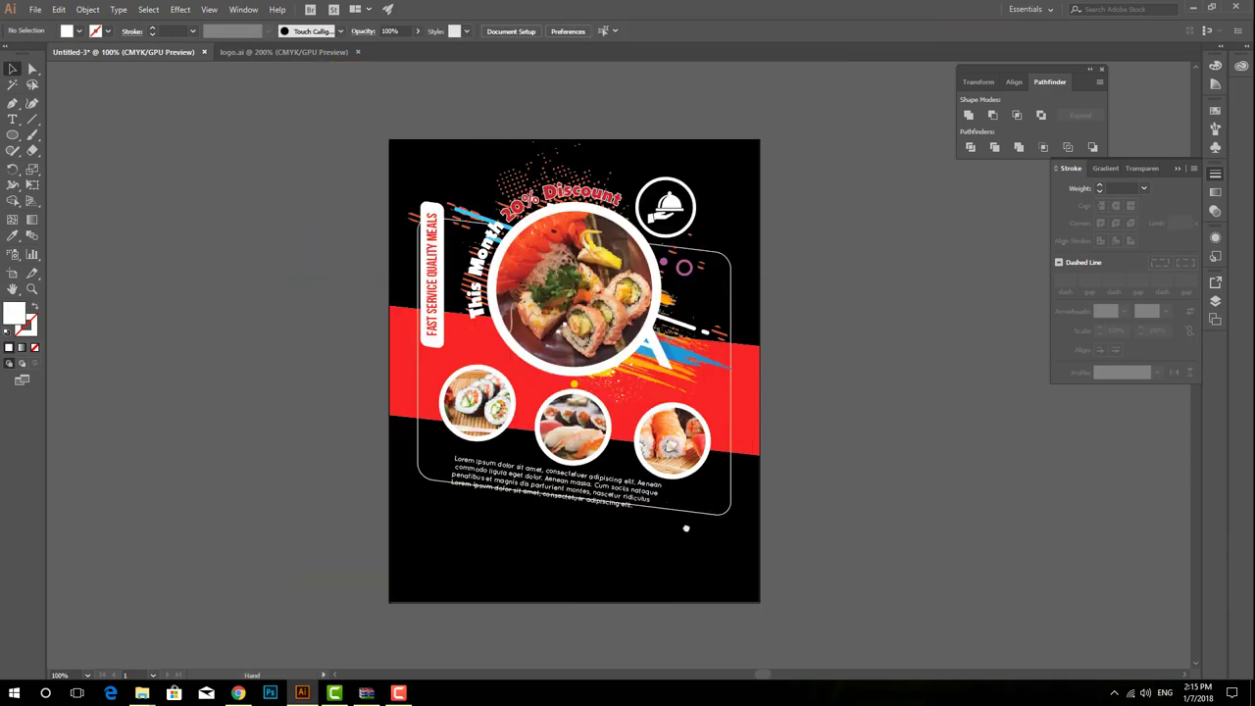
click(585, 543)
drag(560, 548, 560, 577)
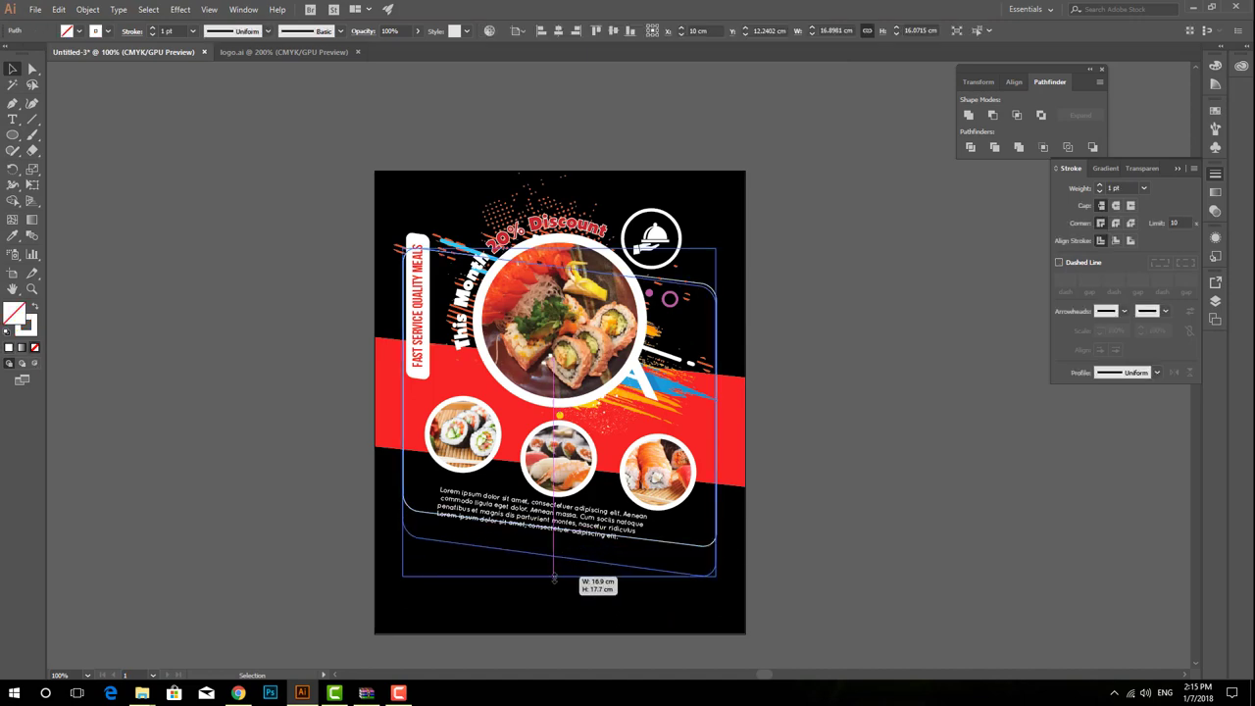
click(803, 438)
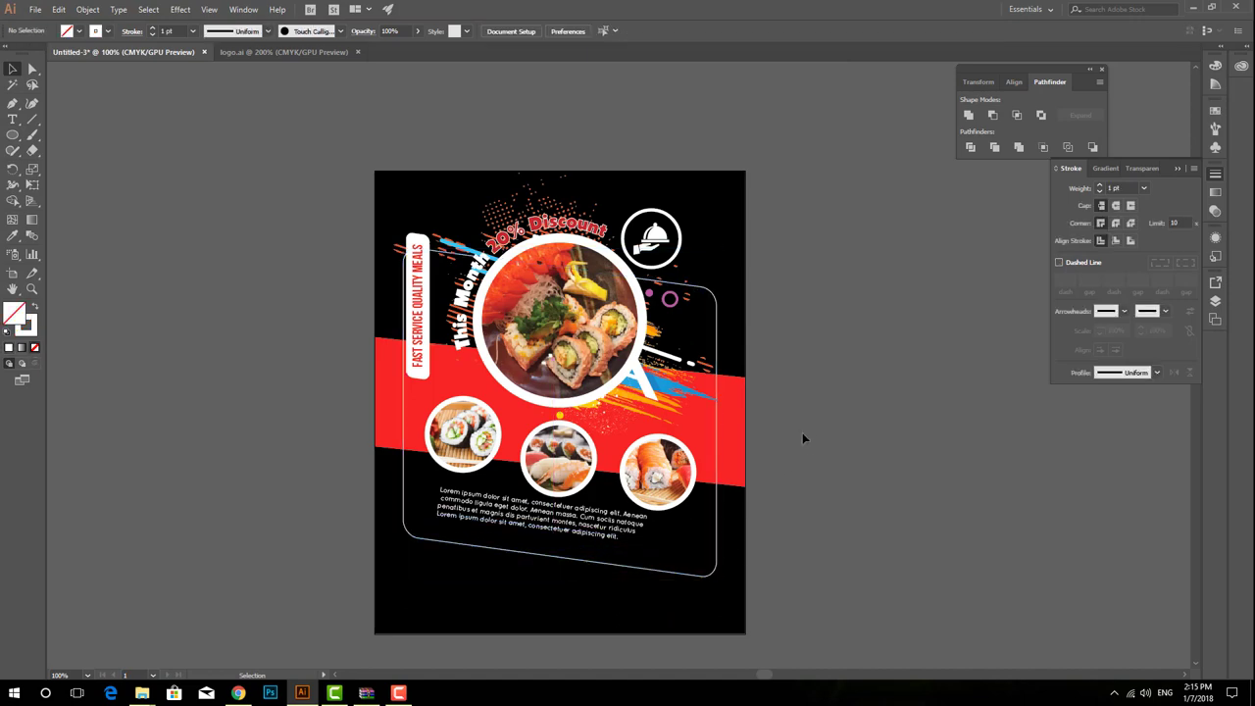
Duplicate the paragraph just above the original and select all of the copy's text.
click(627, 534)
click(599, 601)
scroll(565, 564, up, 2)
click(555, 474)
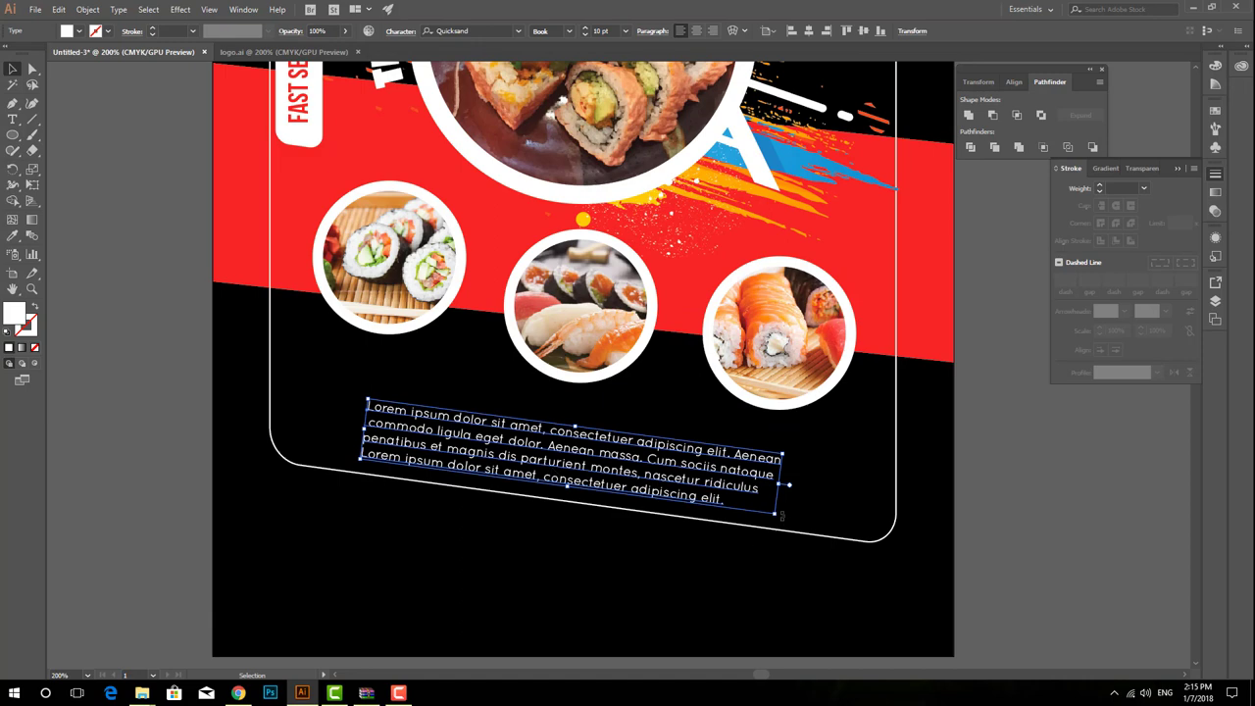
click(591, 574)
scroll(591, 575, up, 1)
drag(476, 490, 476, 443)
double_click(481, 419)
key(ctrl+a)
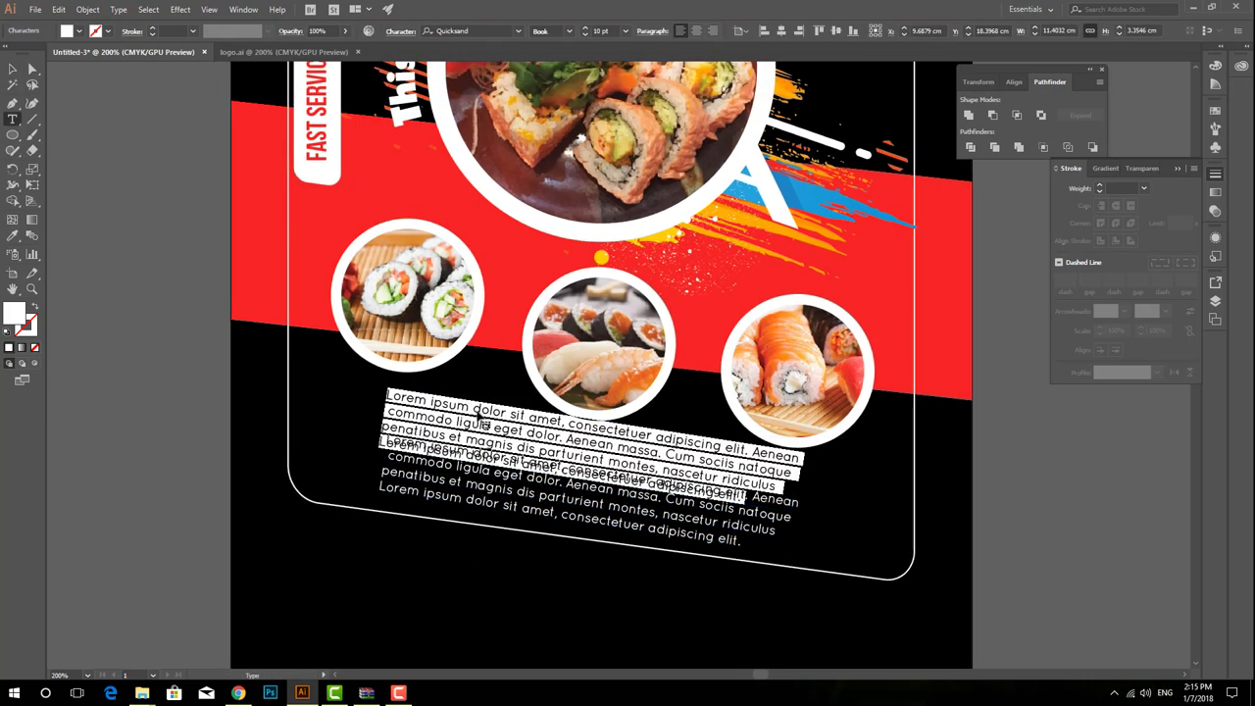
Enlarge the RESTAURANT SLOGAN HERE heading to about 22 pt and make it Bold.
text(YOU)
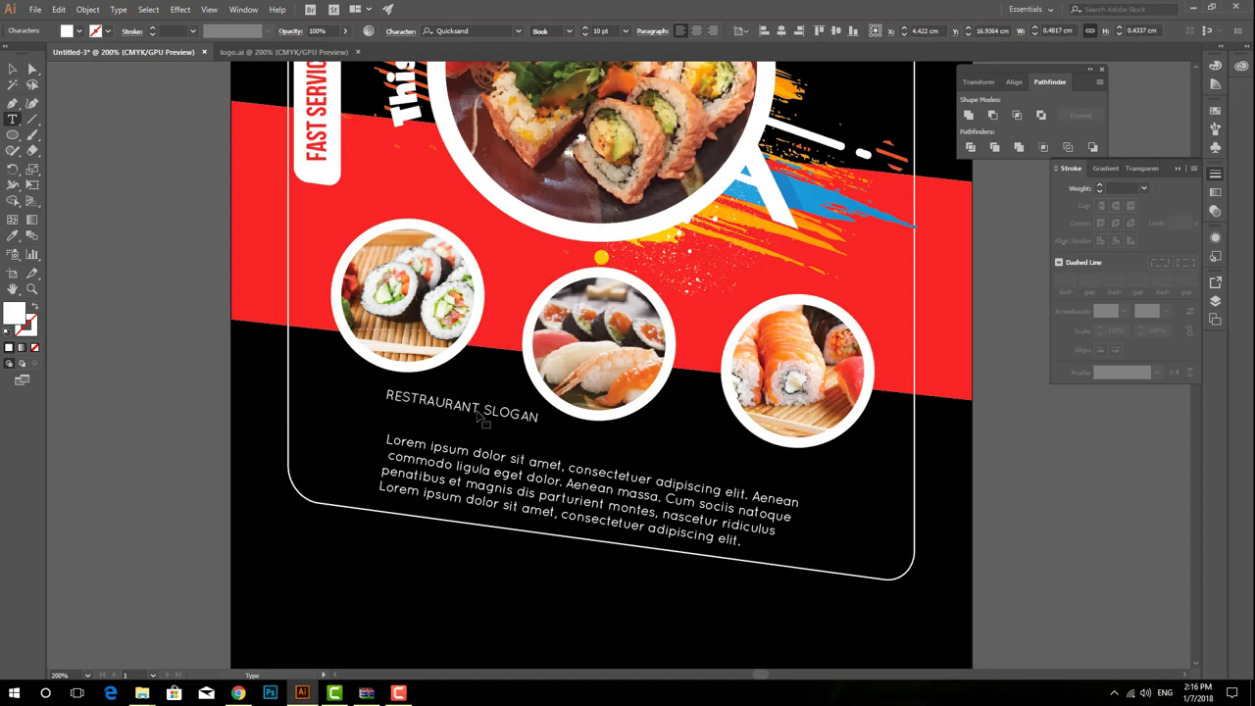
text(HERE)
click(11, 69)
click(481, 410)
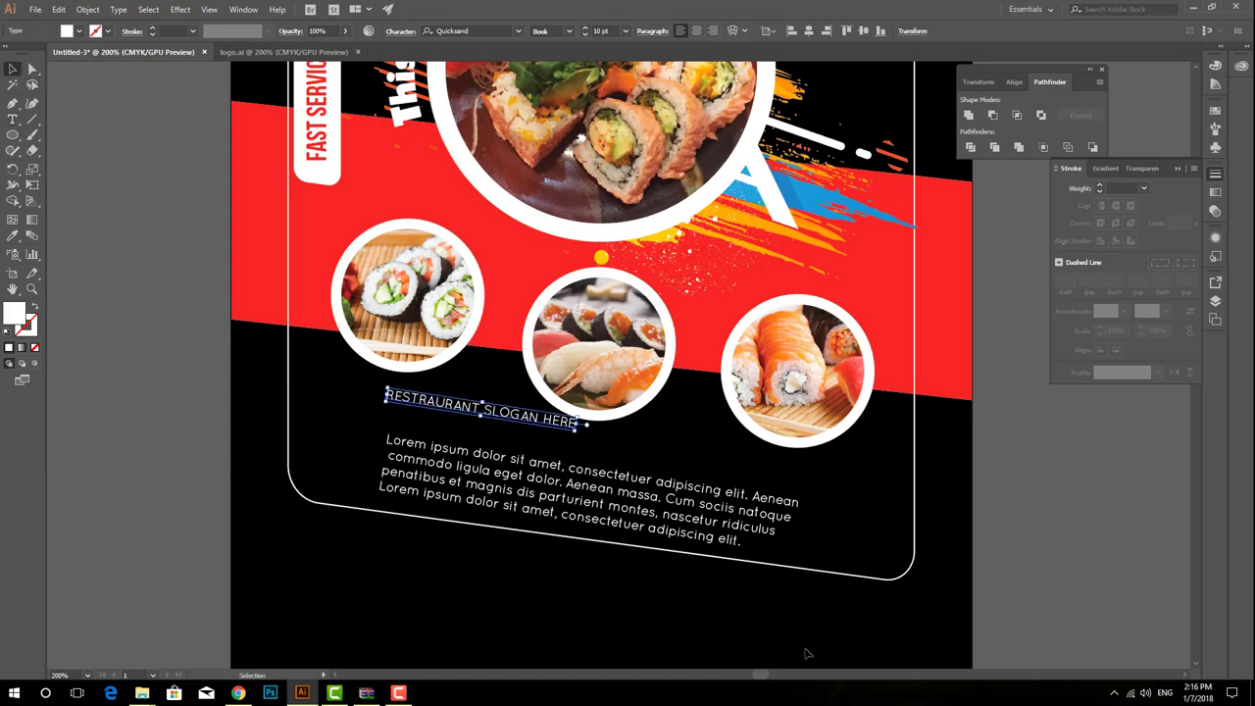
drag(575, 431, 780, 480)
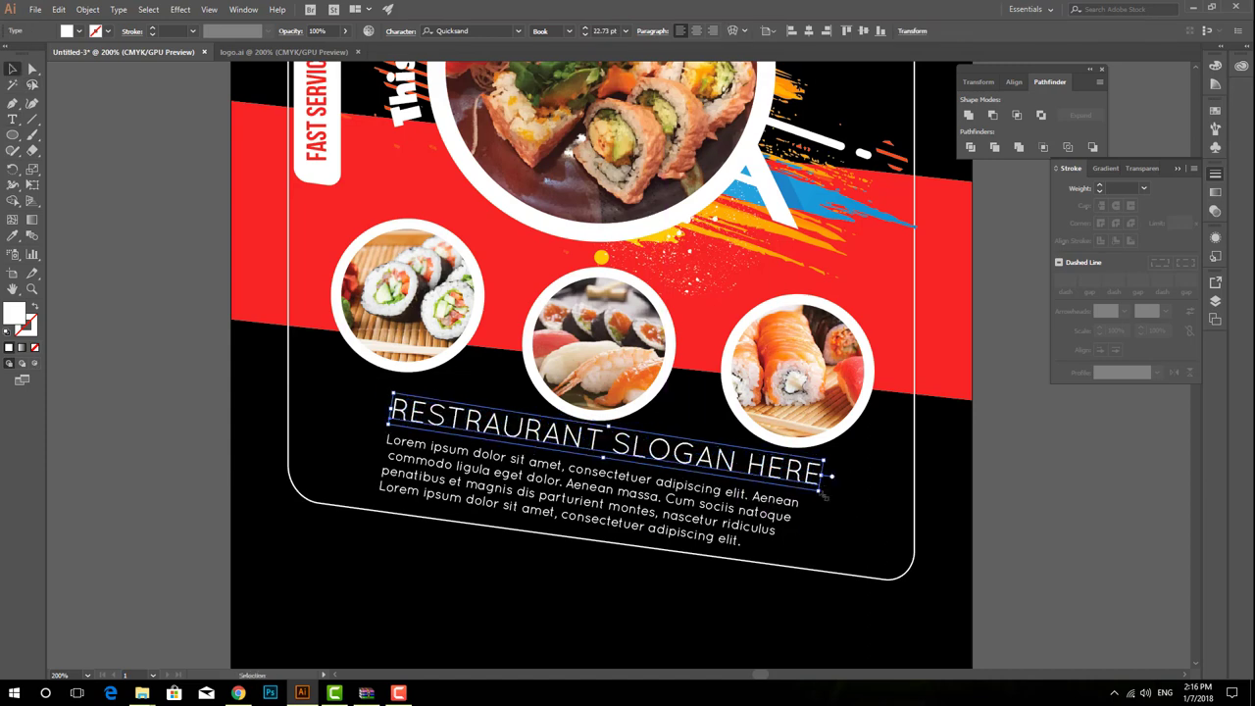
drag(781, 480, 808, 476)
click(568, 30)
click(549, 61)
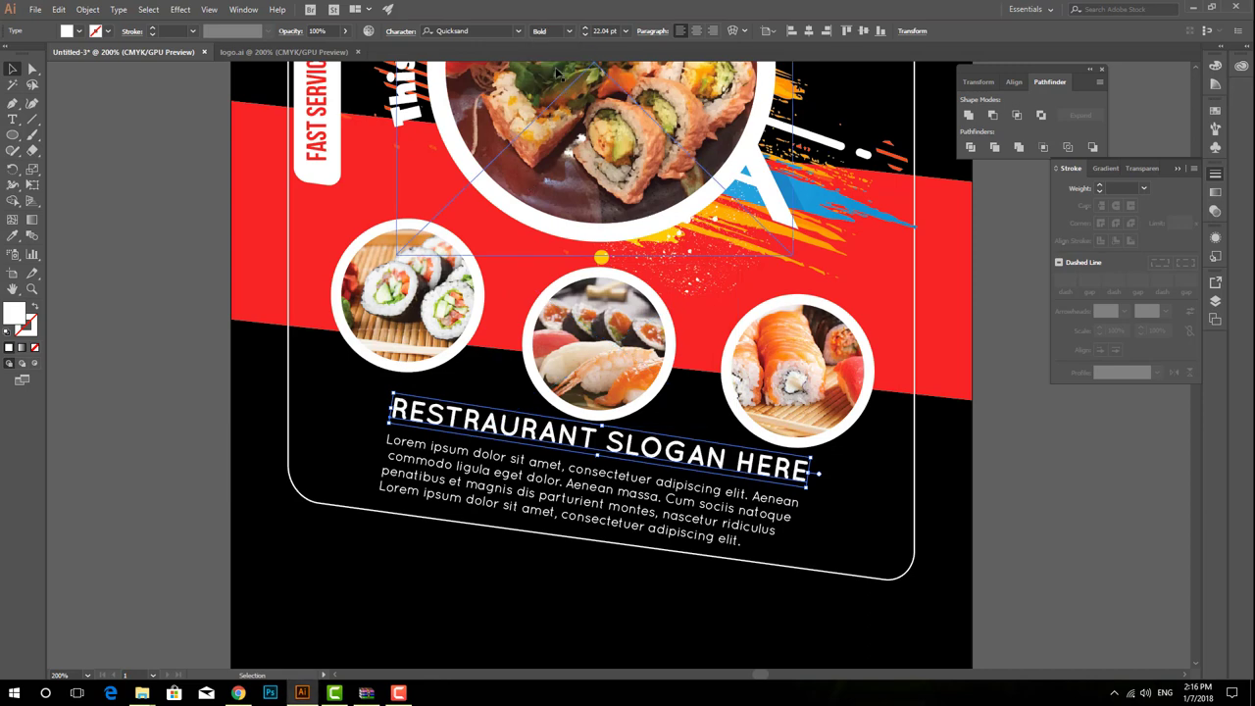
Colour the words SLOGAN HERE red from the Fill swatches.
key(t)
drag(604, 441, 810, 473)
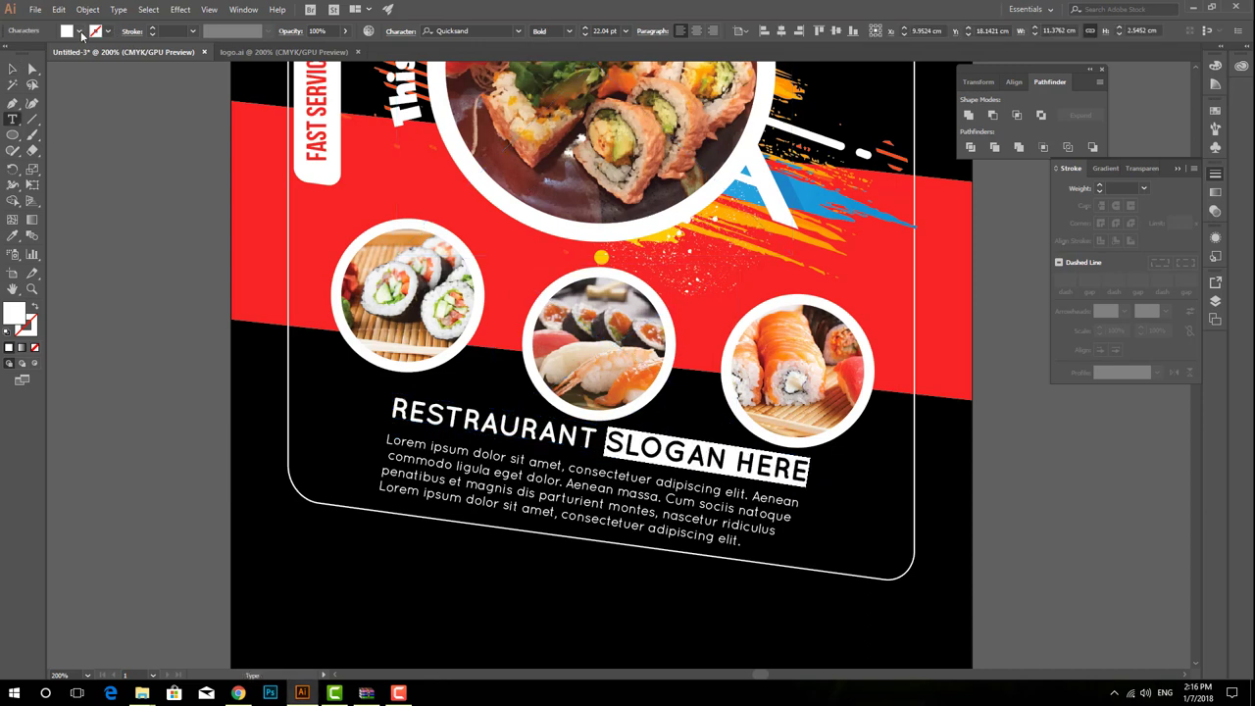
click(80, 31)
click(46, 59)
key(Escape)
key(Escape)
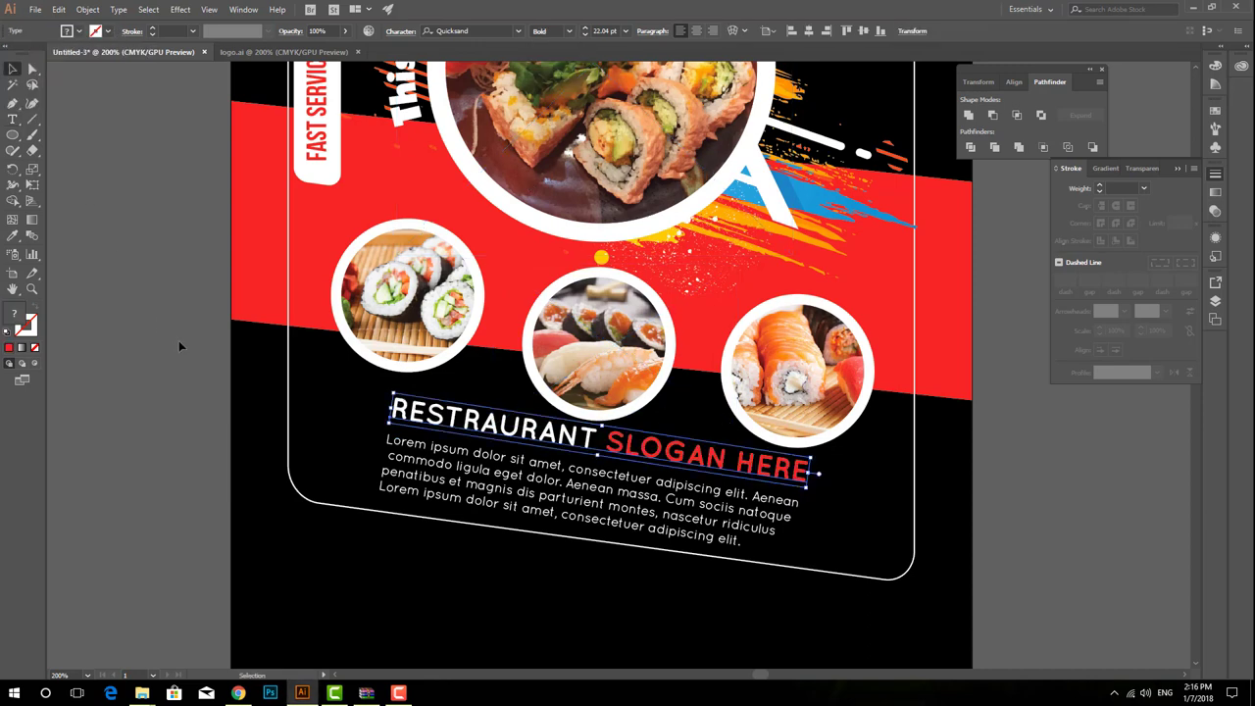
click(178, 340)
scroll(473, 374, down, 5)
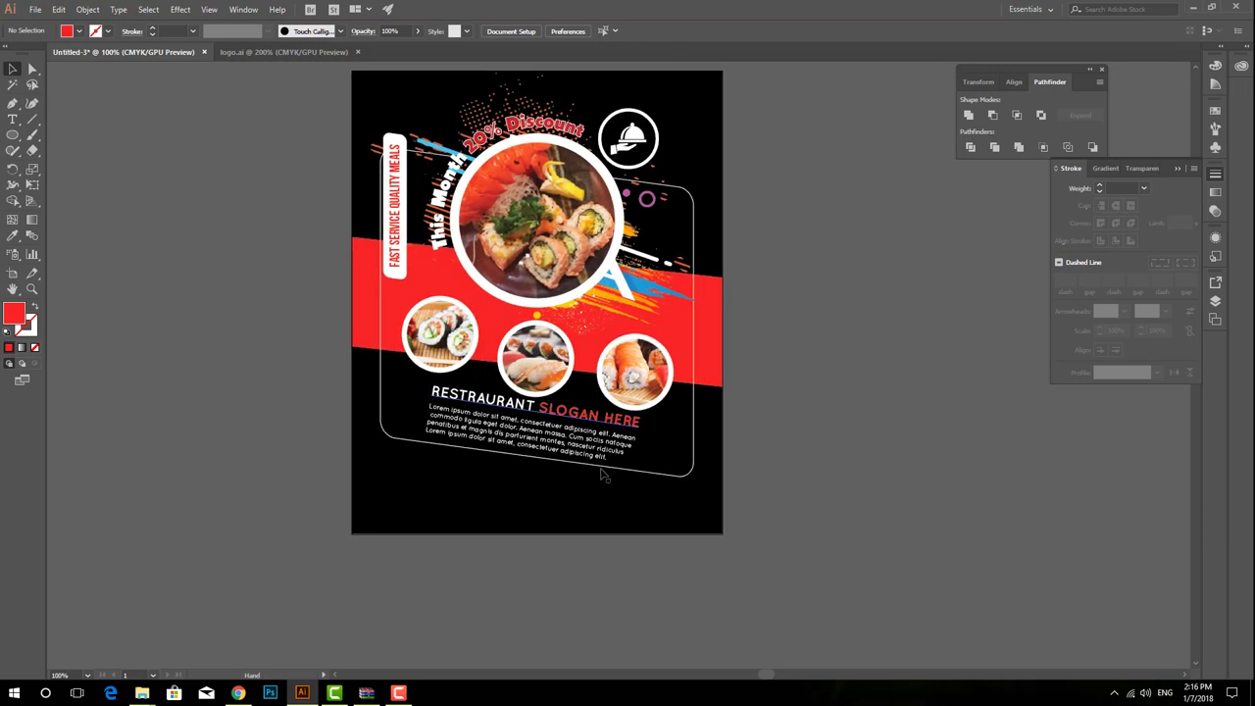
Lower the rounded frame and intersect it with a rectangle across the poster's bottom.
mouse_move(650, 479)
mouse_down()
mouse_move(697, 549)
mouse_move(695, 583)
mouse_up()
key(Down)
key(Down)
key(Down)
key(Down)
key(Down)
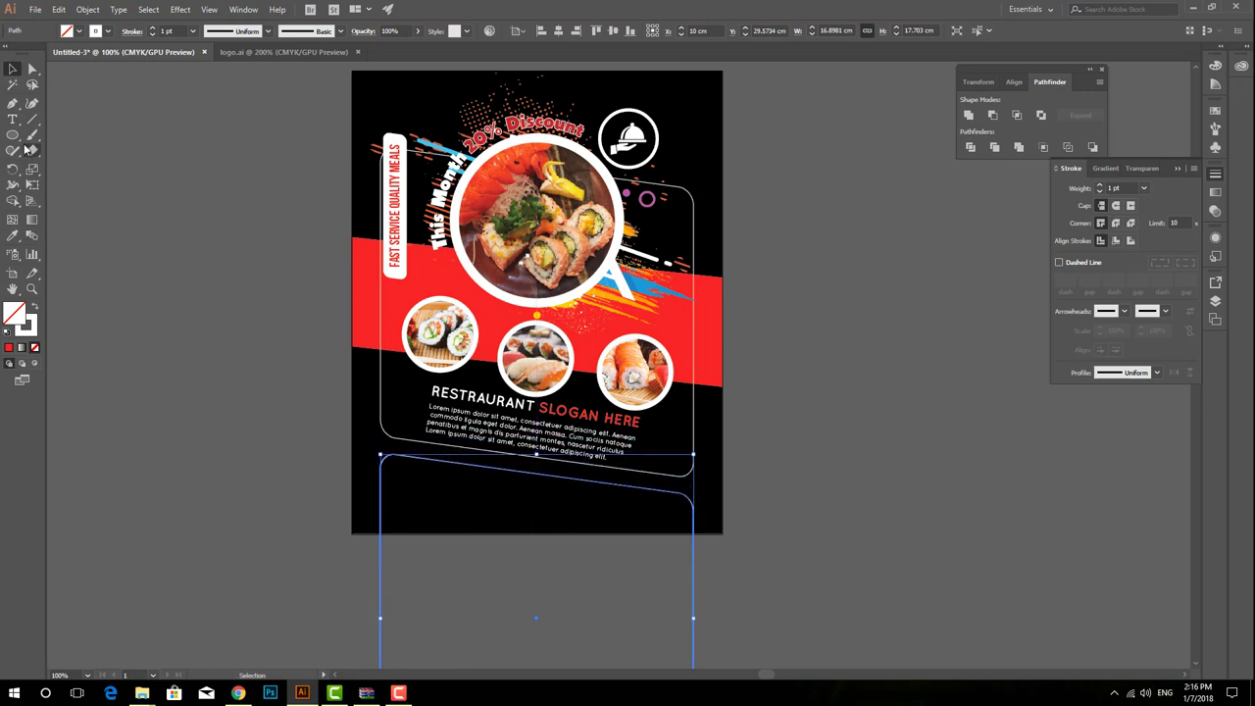
drag(13, 134, 156, 132)
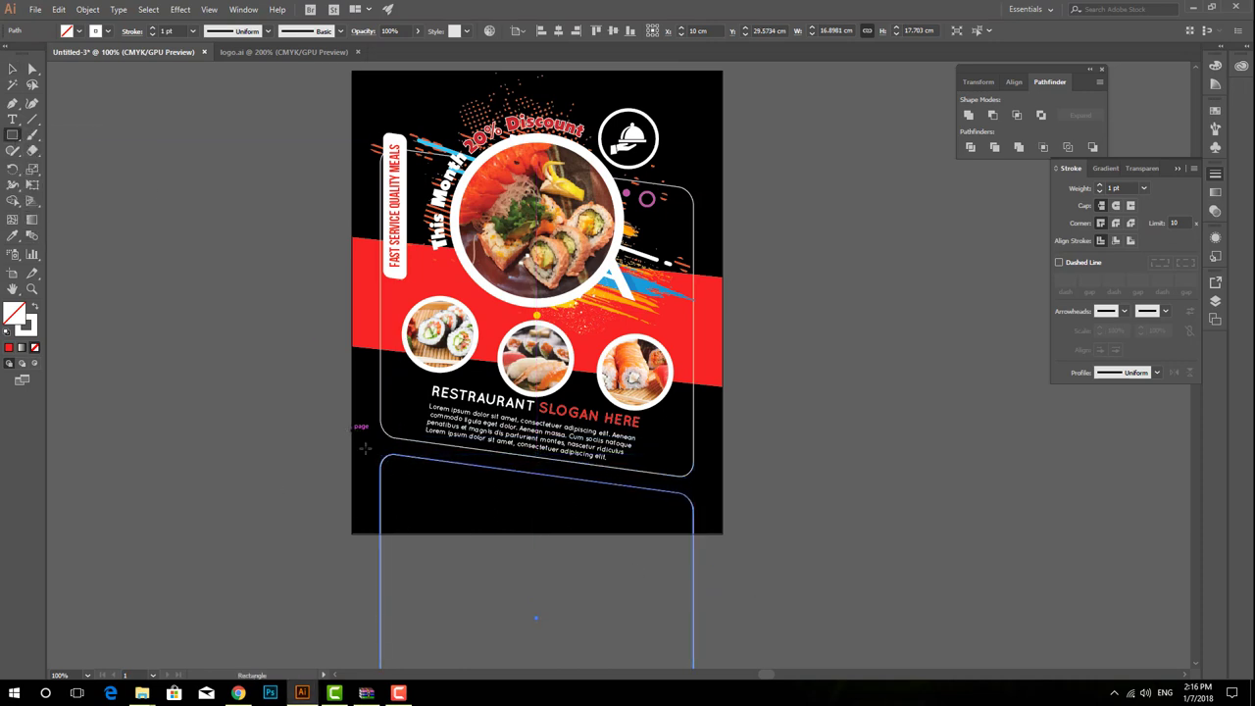
drag(353, 431, 723, 534)
key(v)
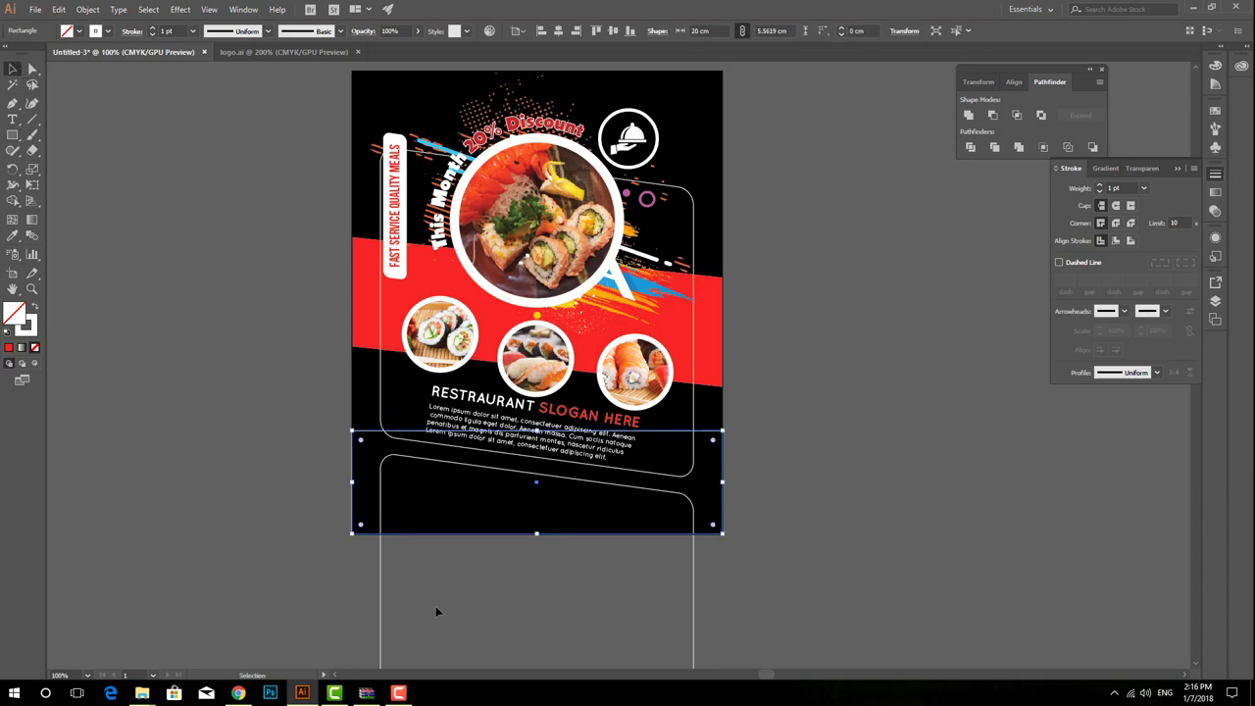
click(382, 590)
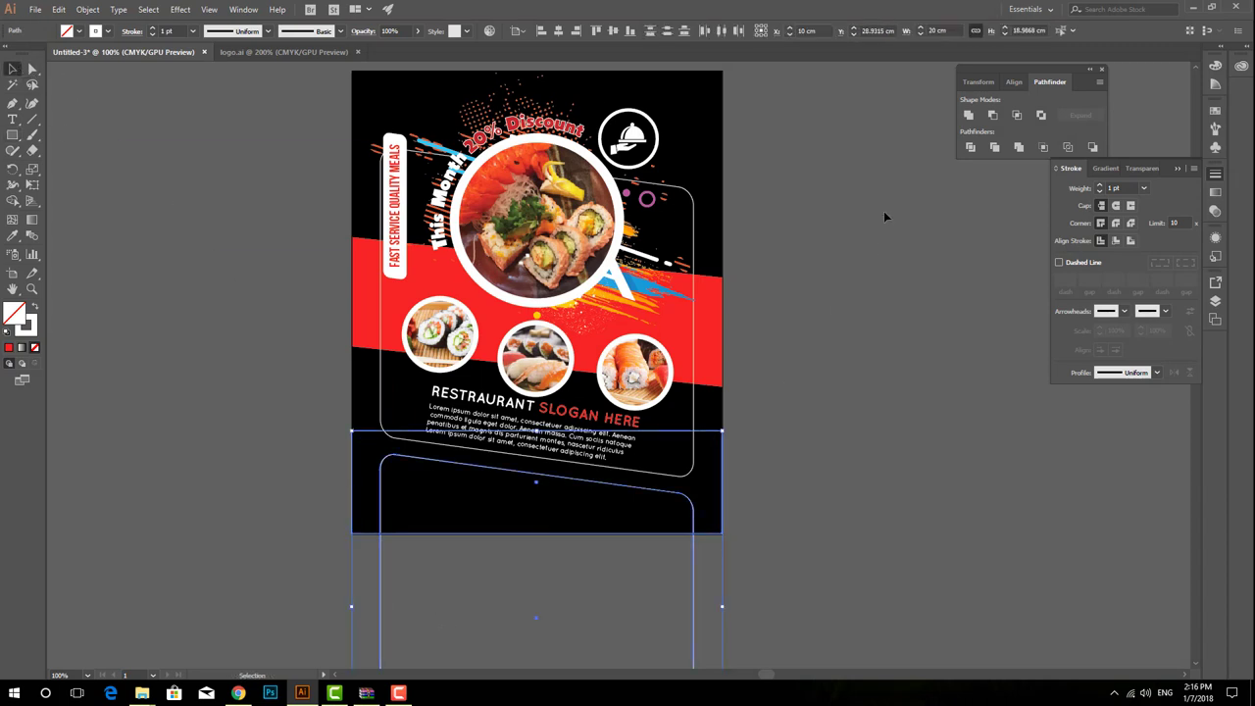
click(1016, 116)
Fill the new bottom panel with the poster's red using the Eyedropper.
key(i)
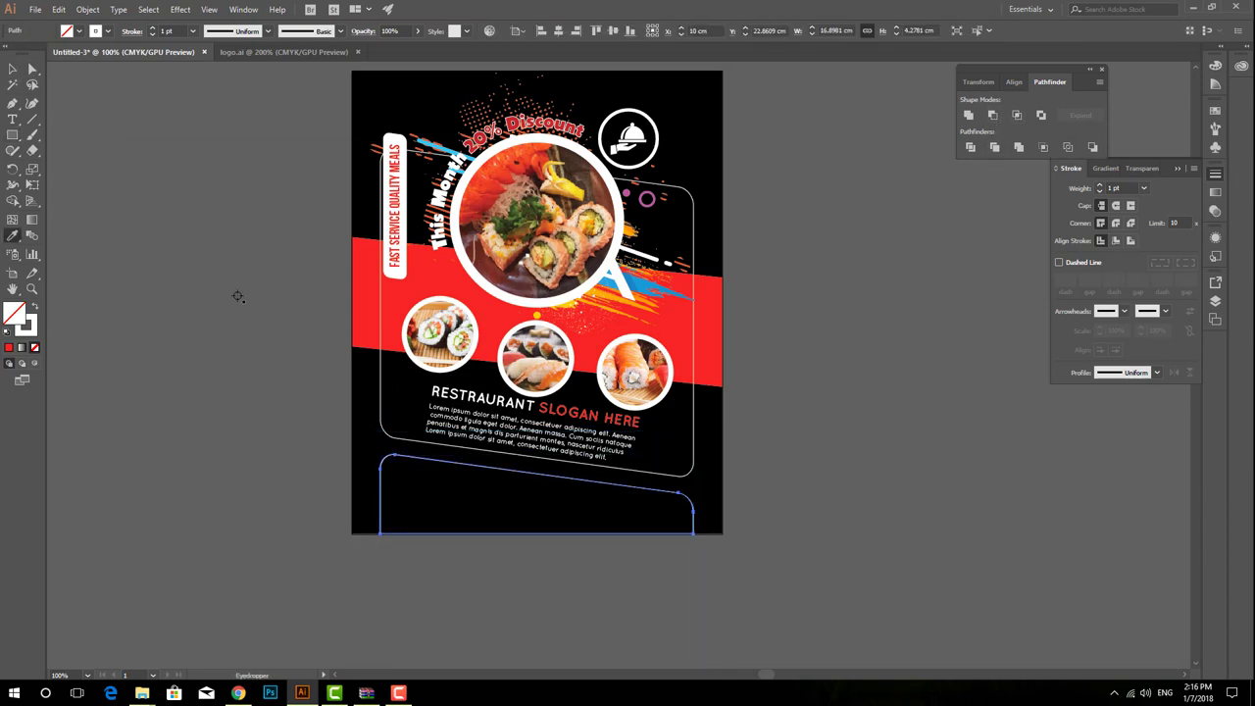
click(365, 284)
key(v)
click(294, 411)
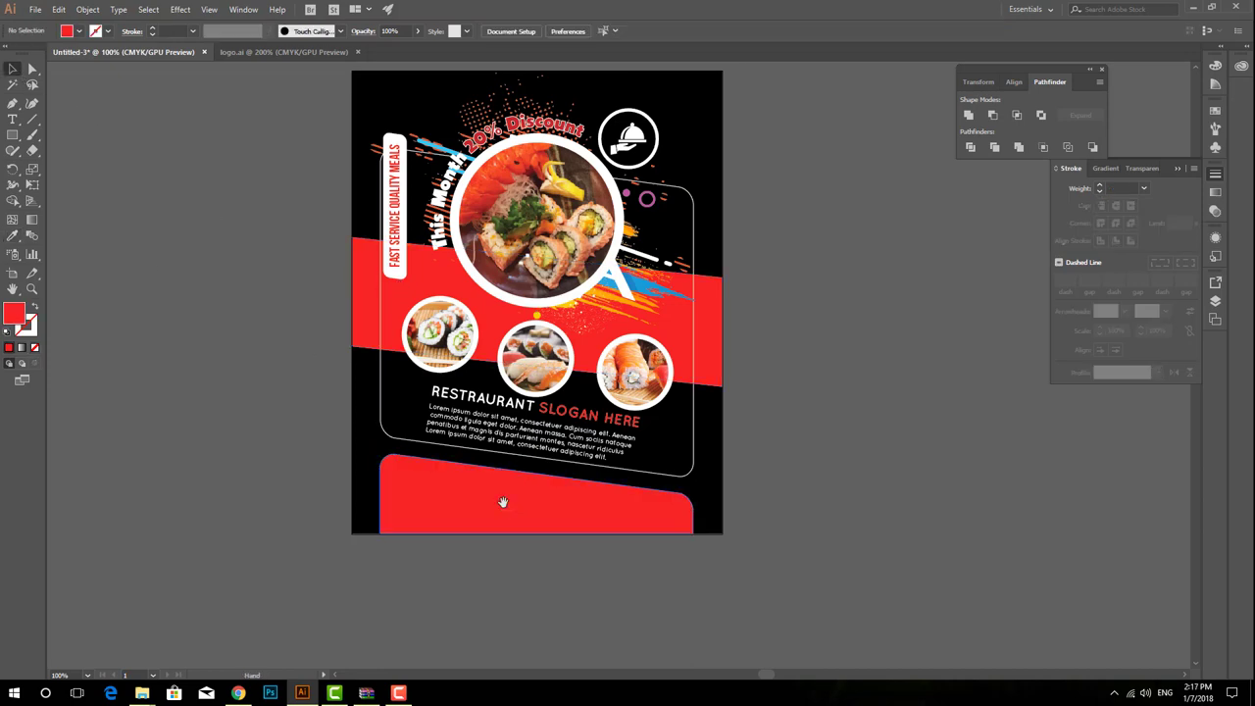
scroll(501, 501, down, 1)
scroll(514, 537, up, 1)
scroll(481, 495, left, 1)
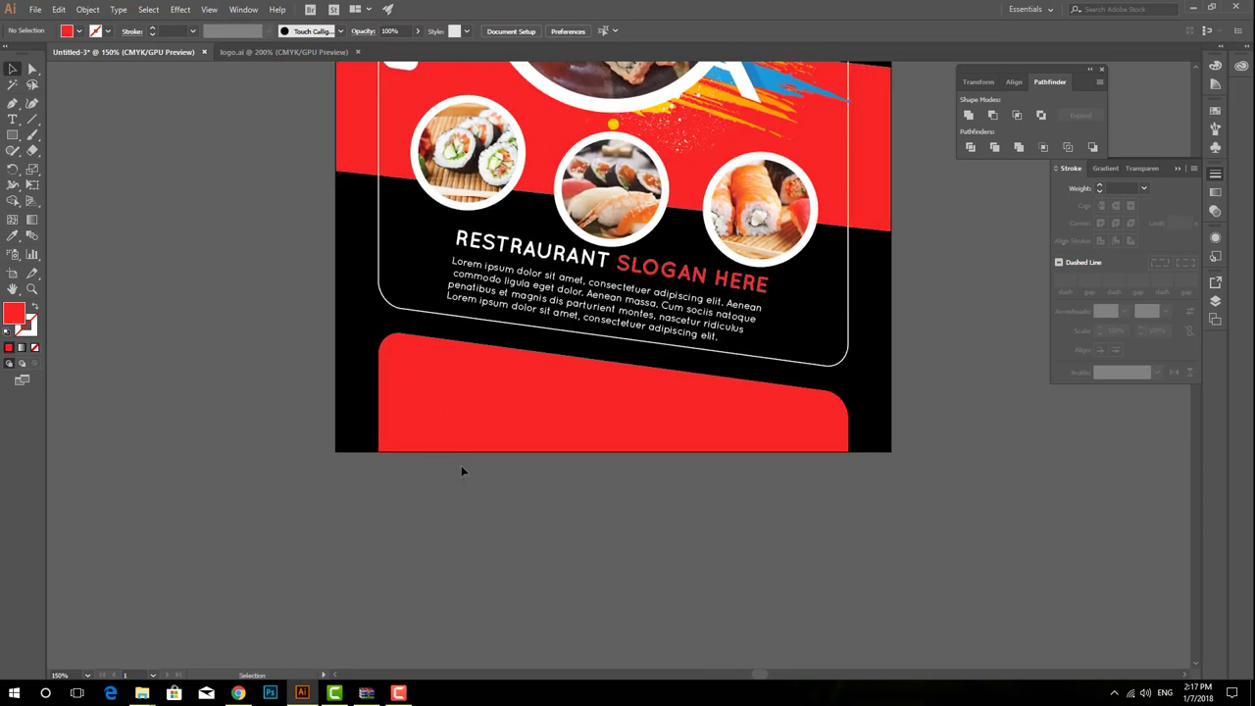
Bring the QR code from logo.ai onto the red panel and enlarge it.
click(258, 53)
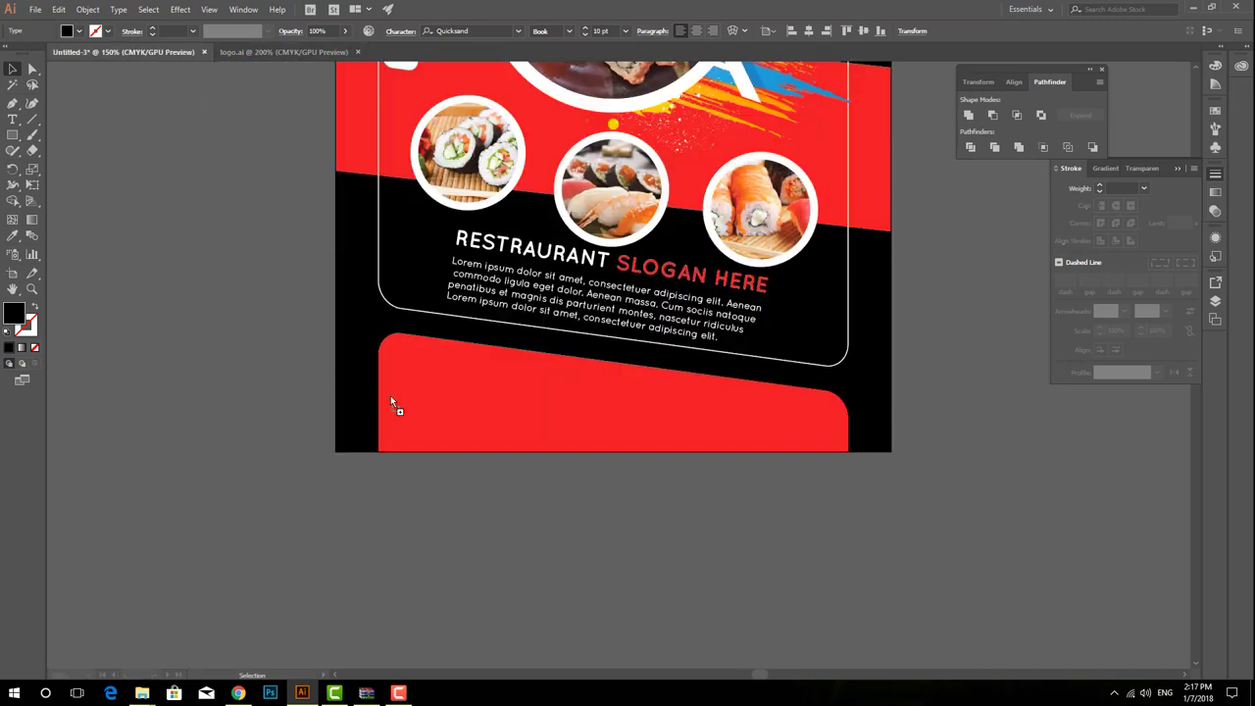
mouse_move(247, 115)
mouse_down()
mouse_move(392, 397)
mouse_move(444, 406)
mouse_up()
scroll(440, 457, up, 2)
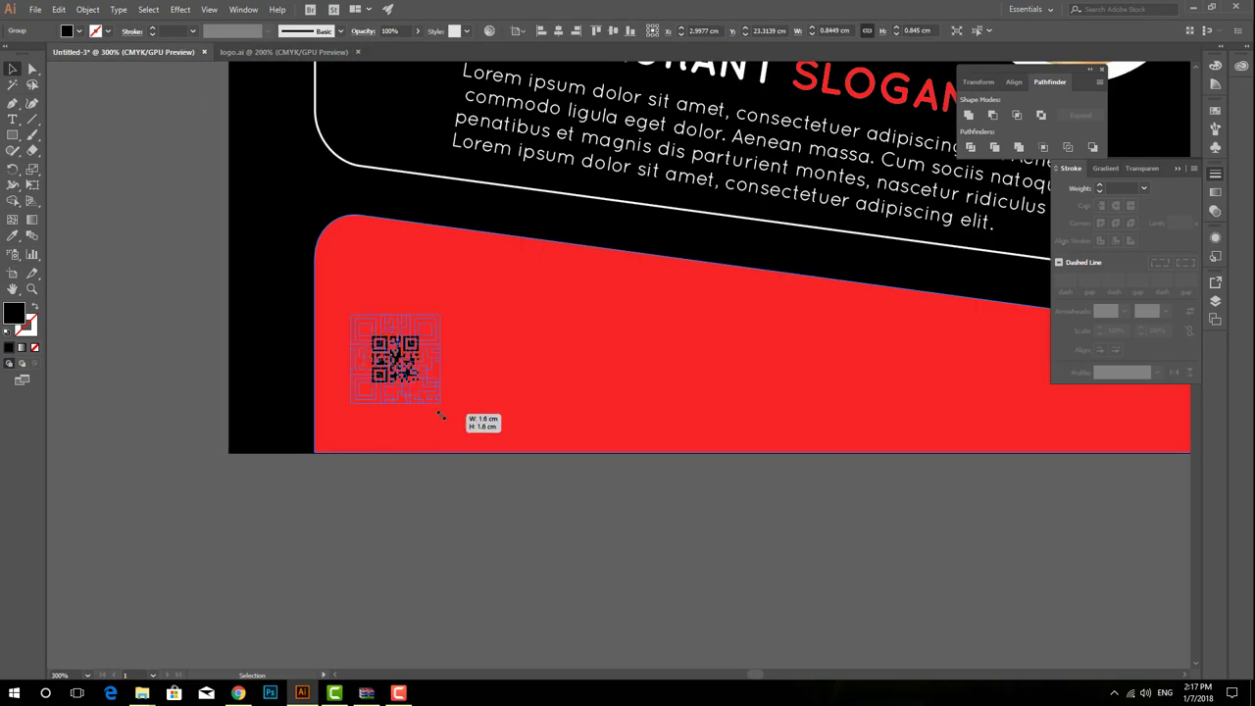
key(ctrl+shift+a)
Put a white square behind the QR code.
key(m)
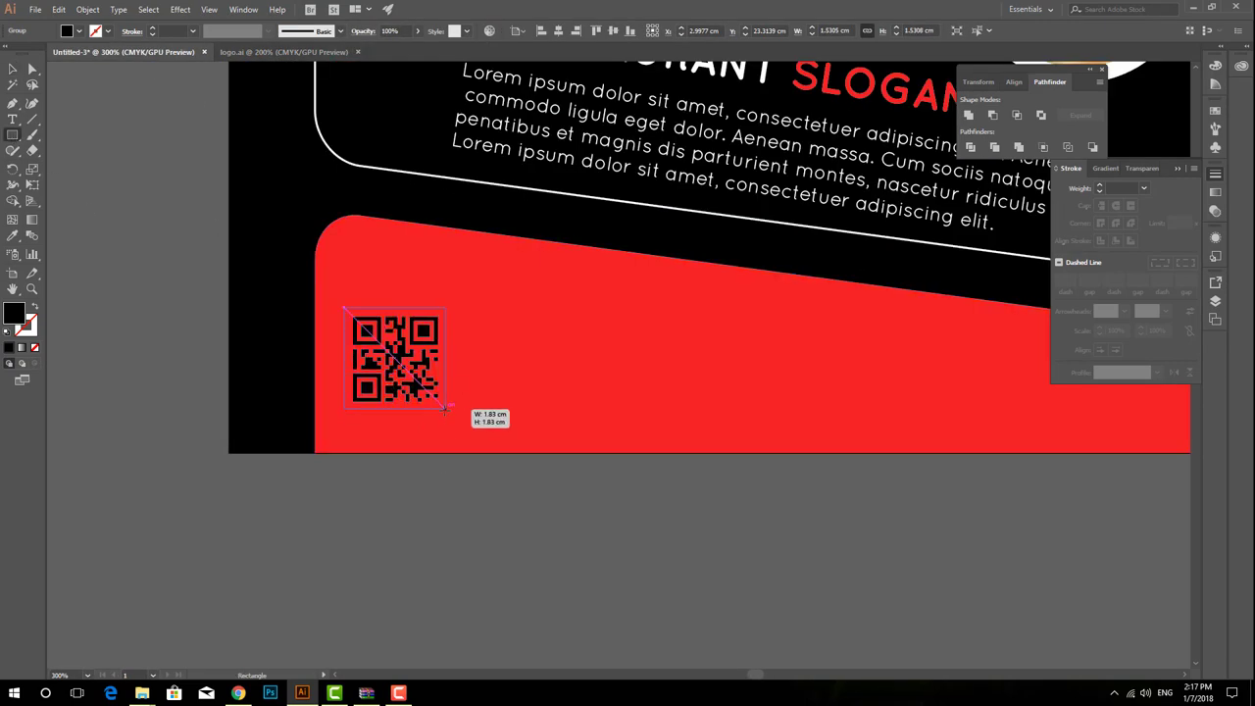
drag(345, 308, 447, 409)
key(v)
key(ctrl+bracketleft)
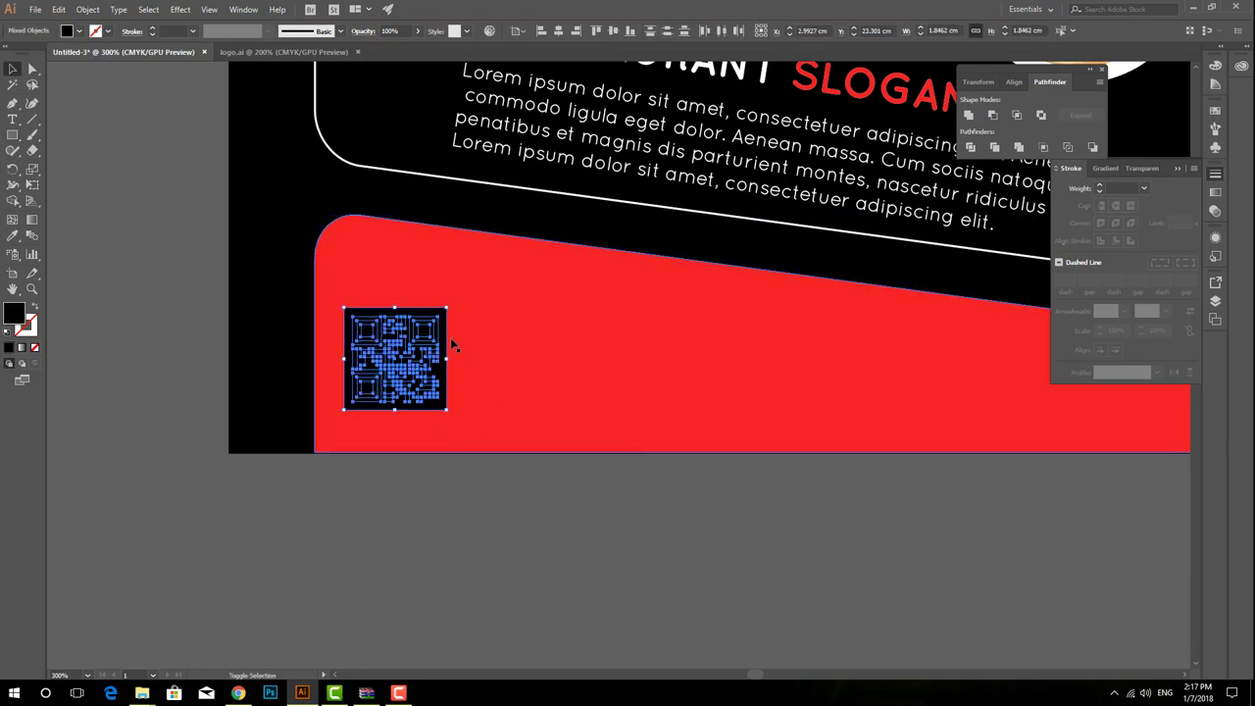
click(446, 335)
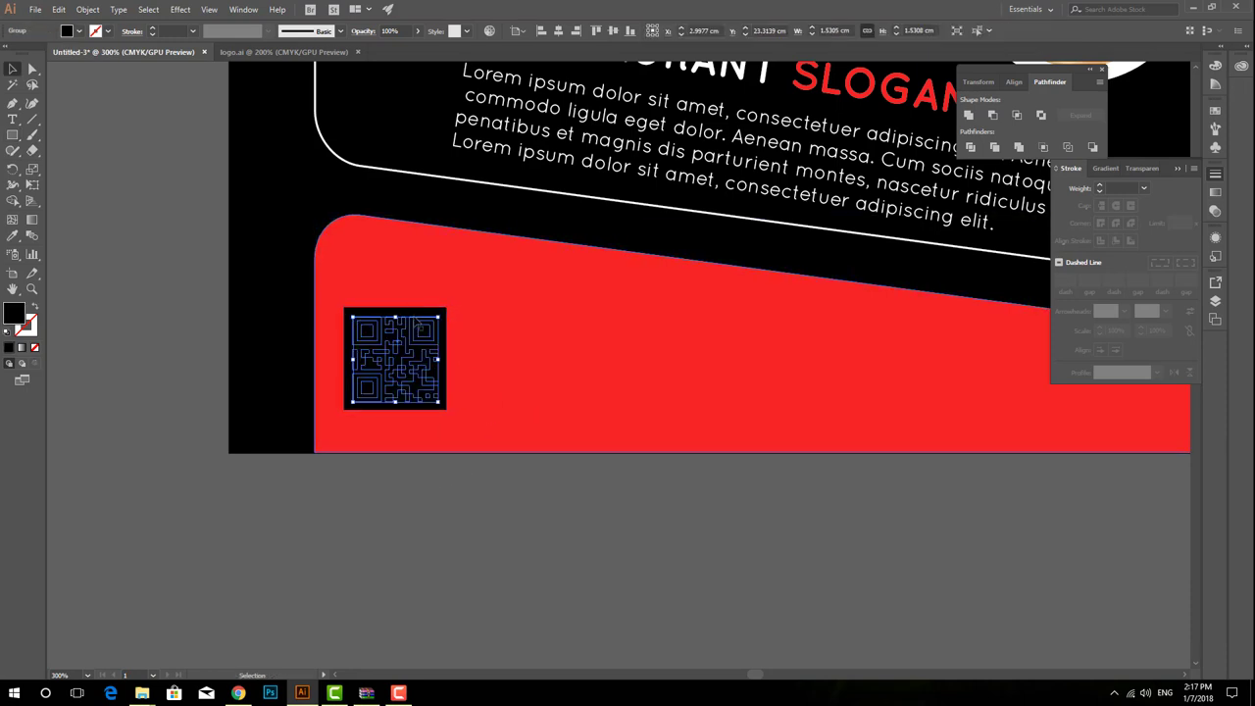
click(414, 310)
click(72, 30)
click(27, 57)
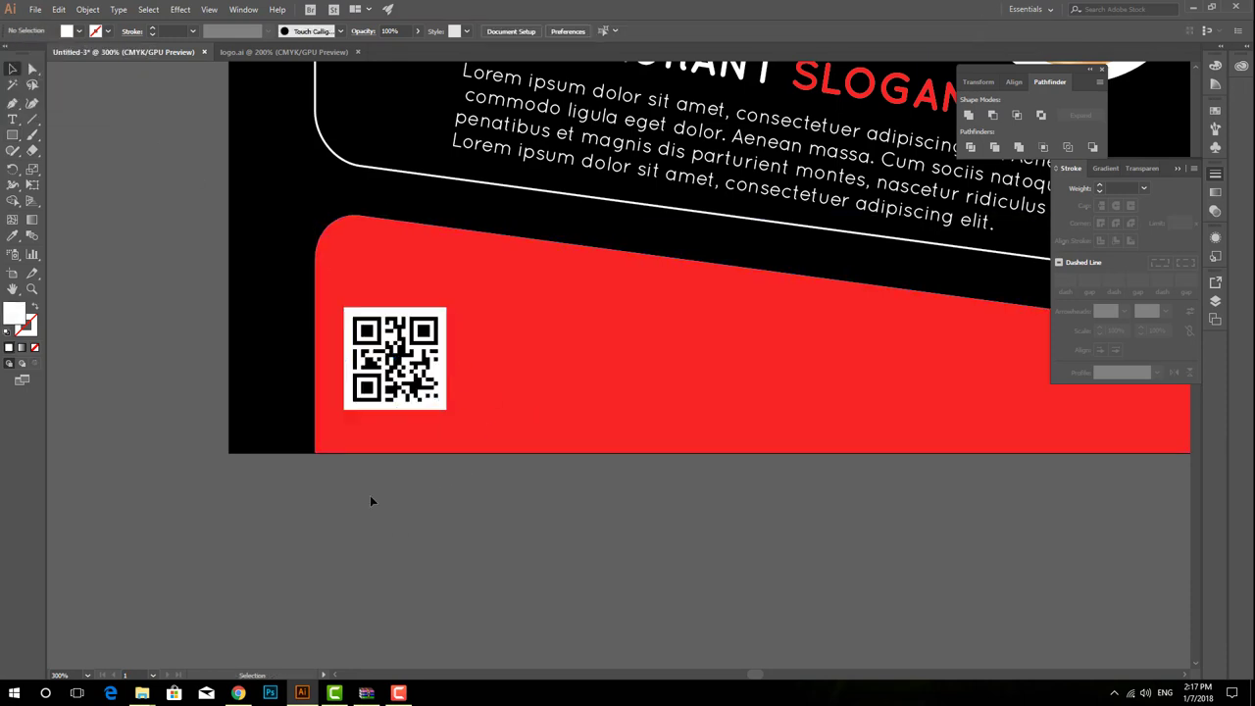
Group the QR code with its white square and start new text below the artboard.
shift+click(446, 353)
click(87, 9)
click(108, 53)
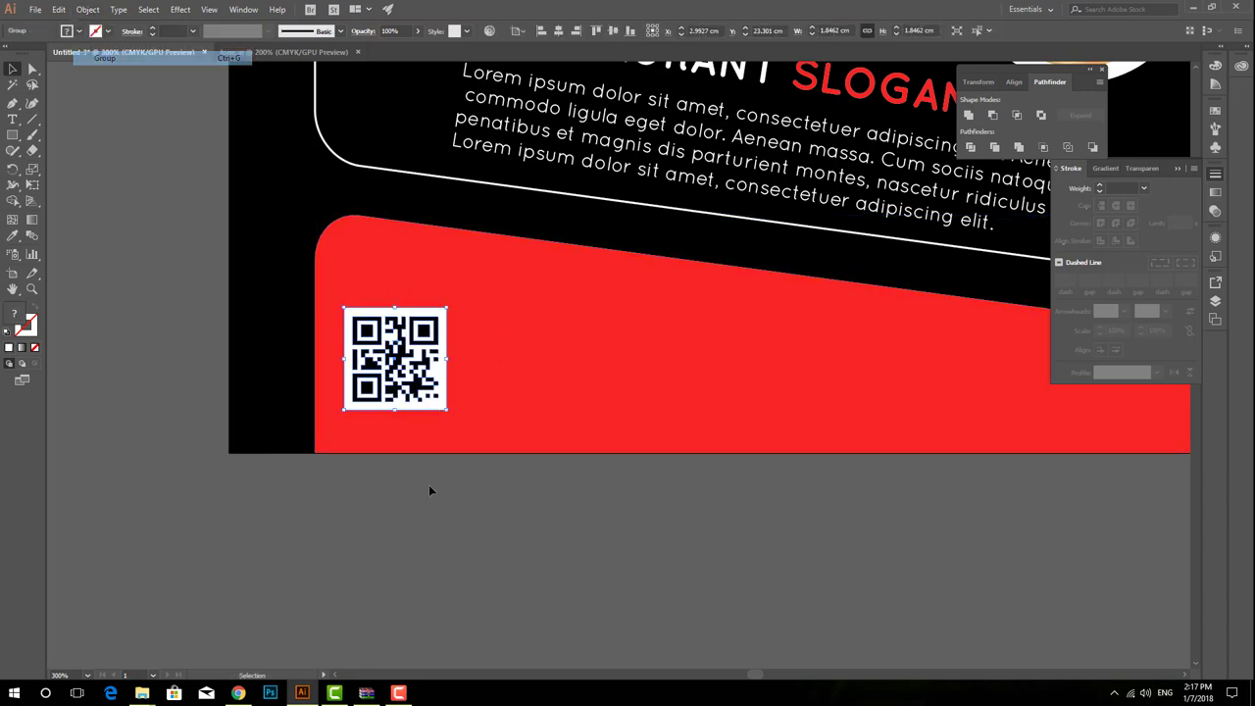
key(t)
click(416, 525)
click(461, 30)
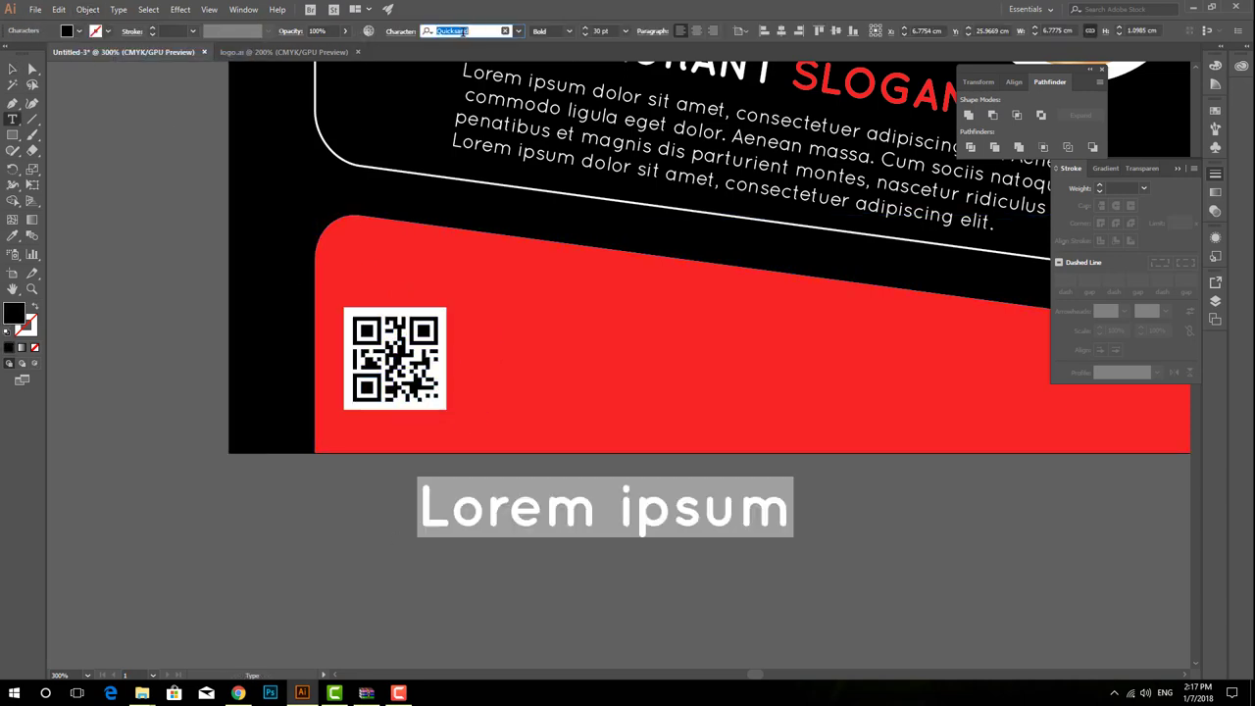
text(aEBA)
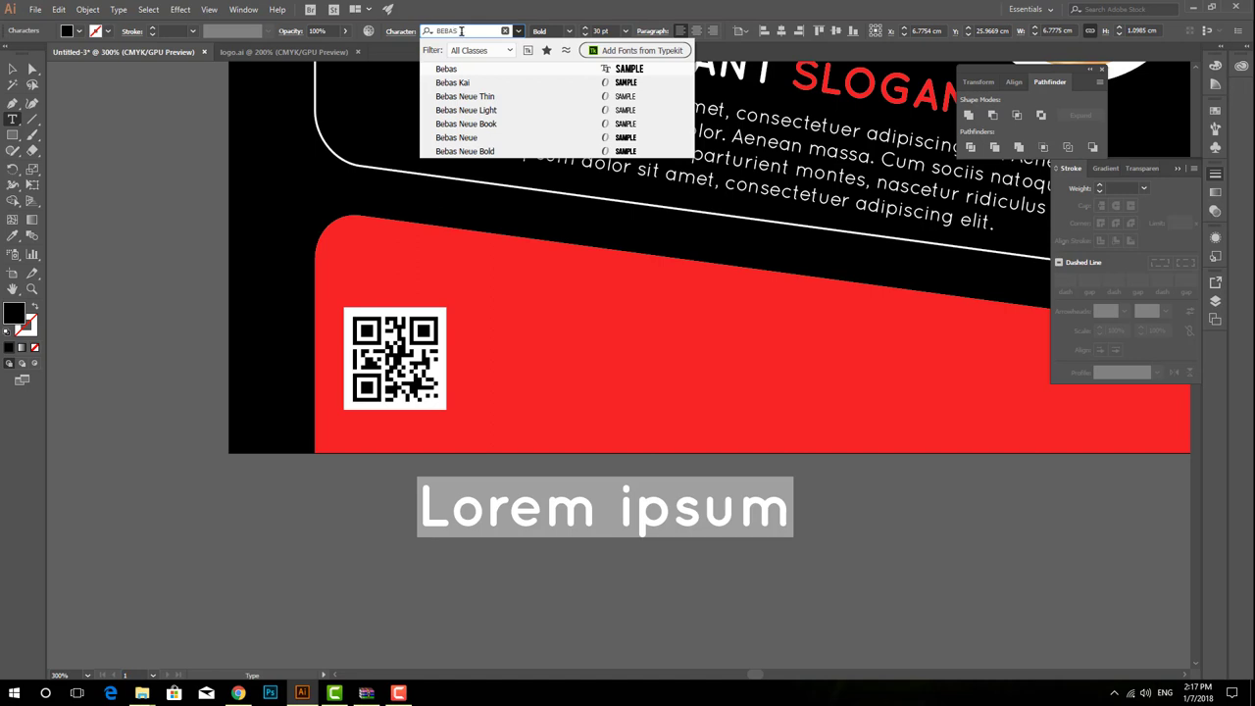
click(466, 138)
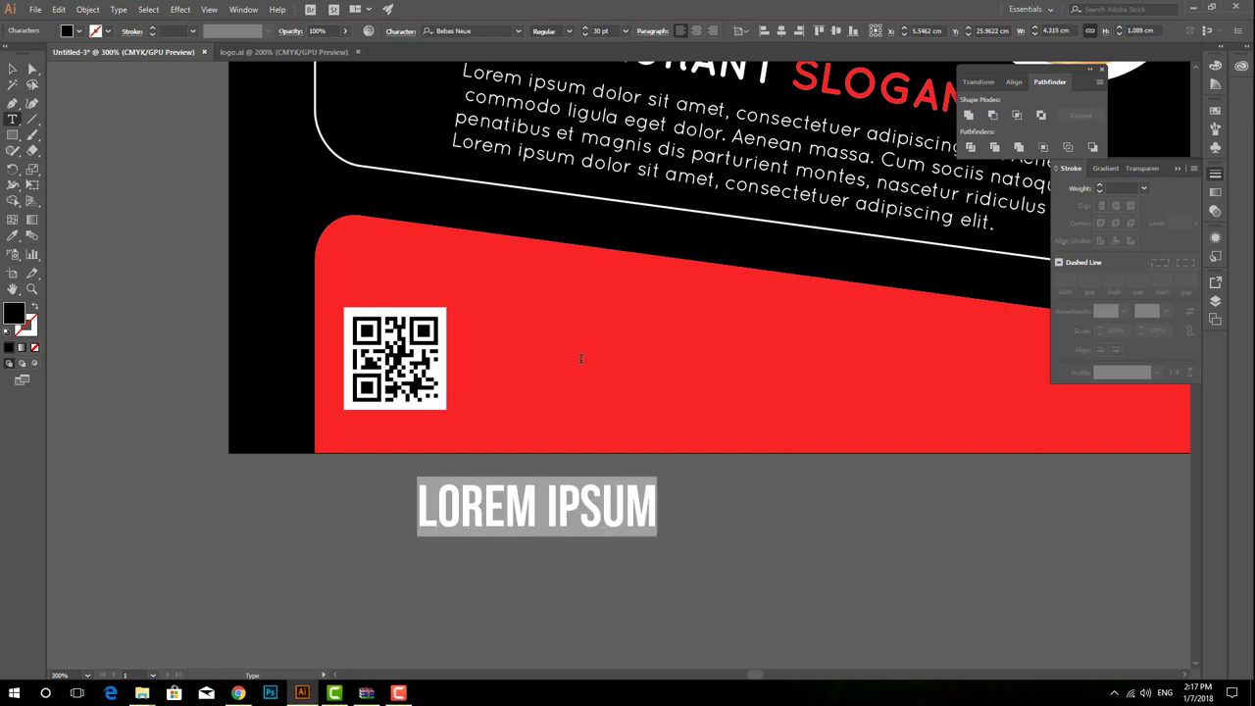
text(www)
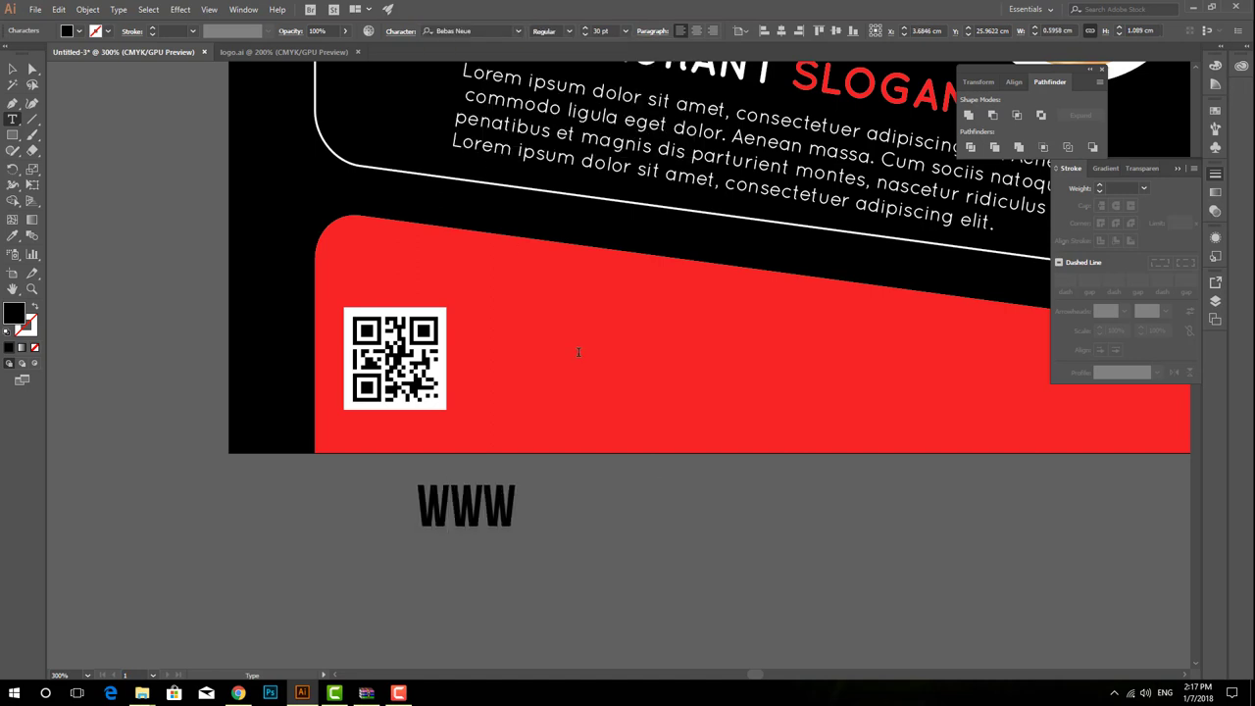
text(yourdomai)
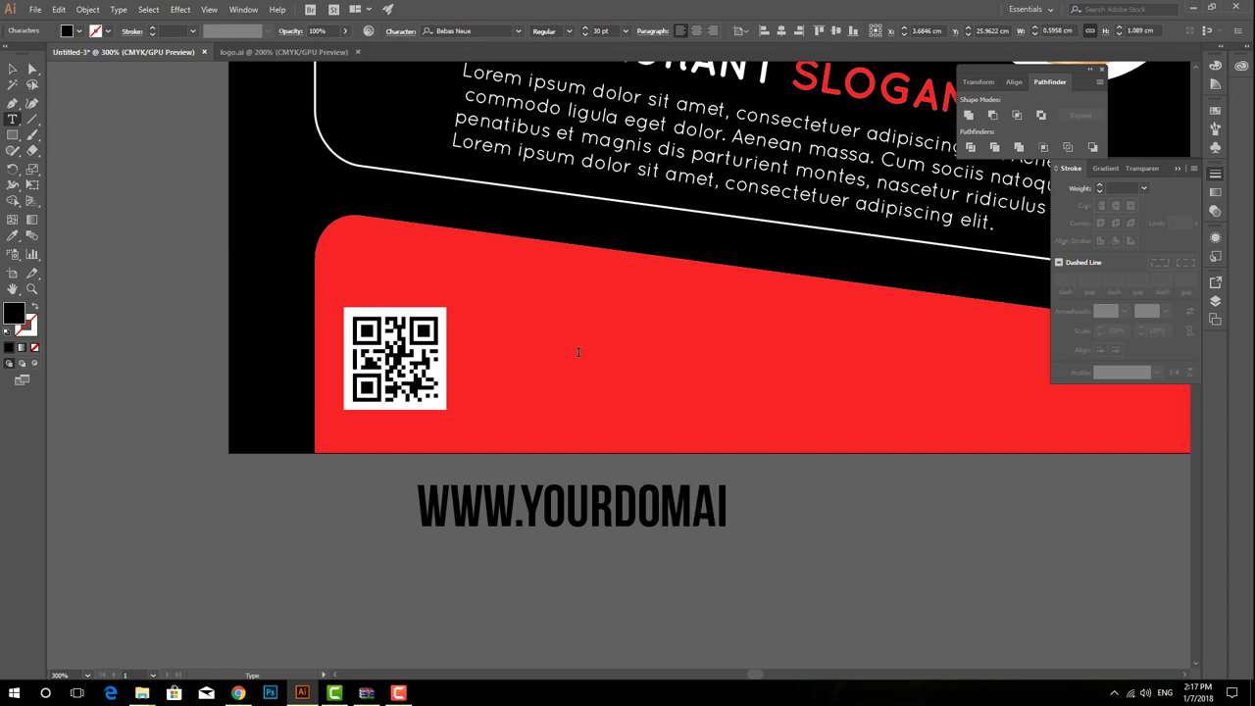
text(n.com)
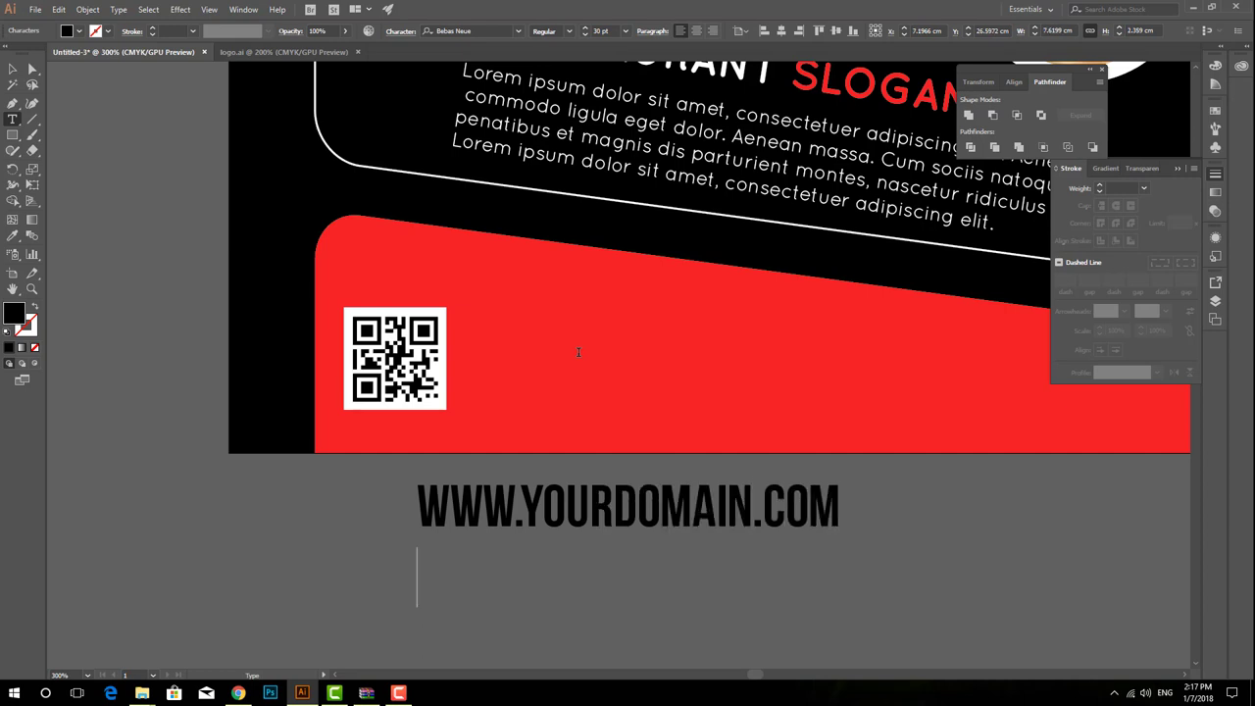
text(delivery)
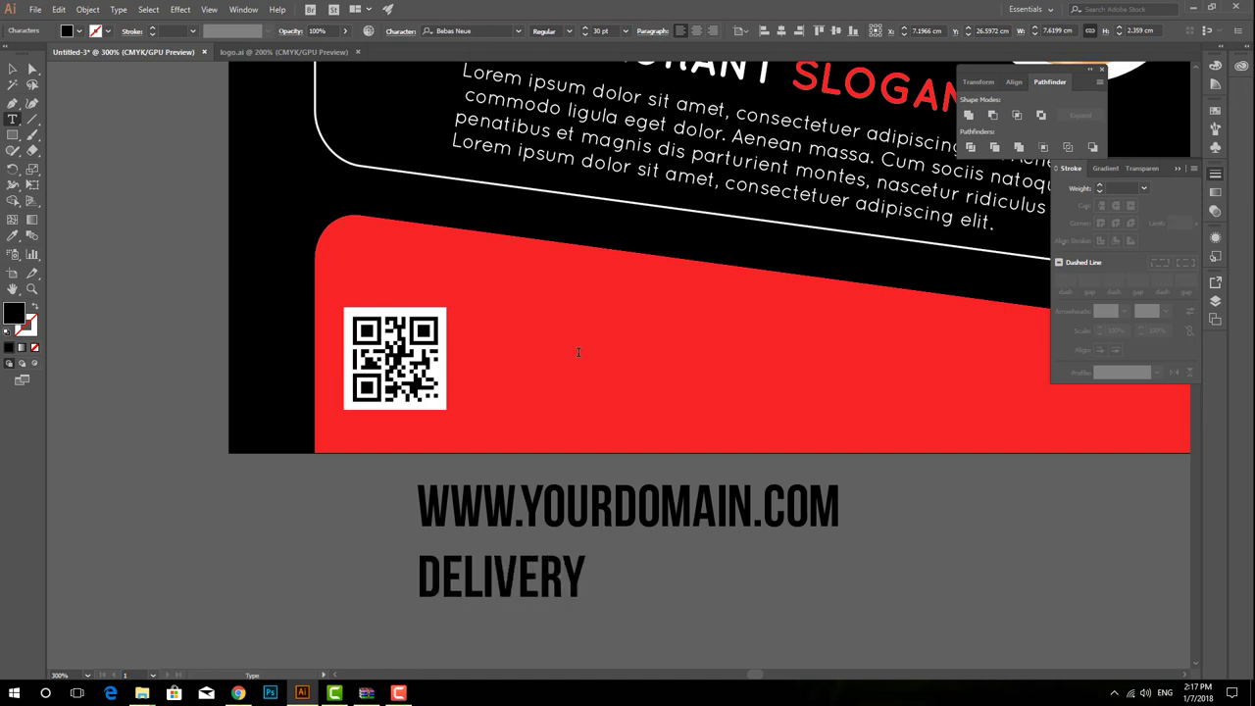
text( order)
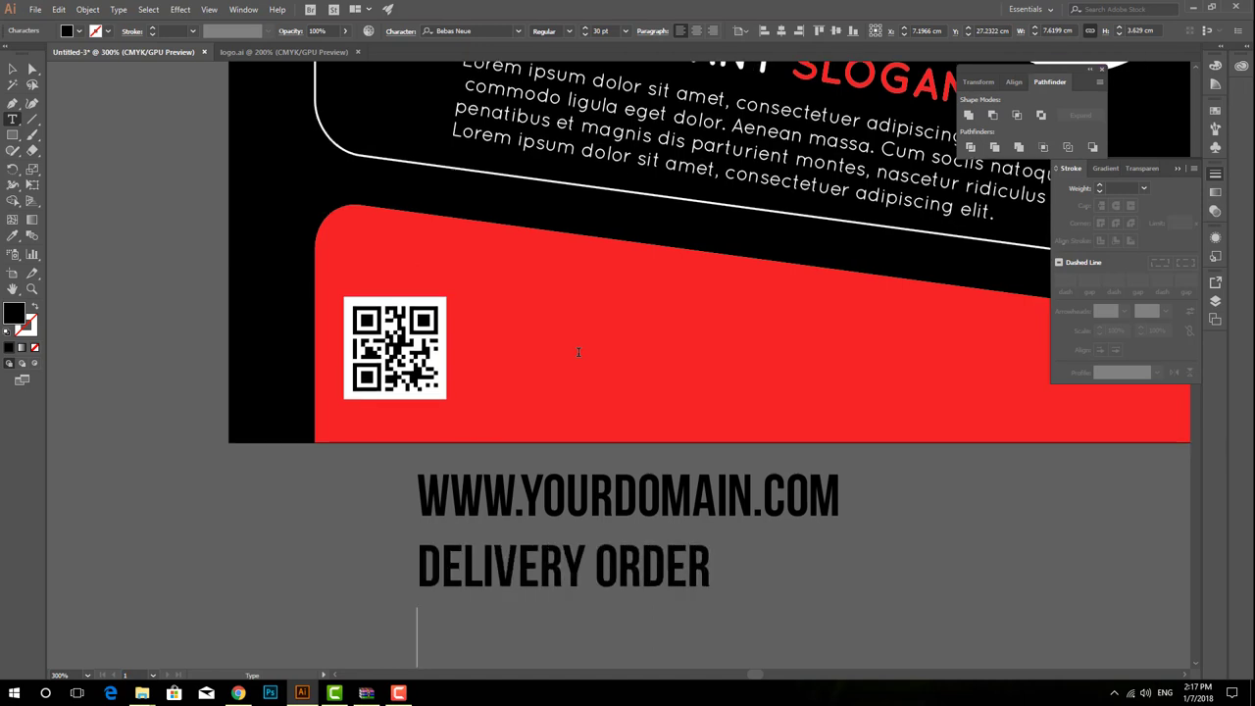
text(1234567)
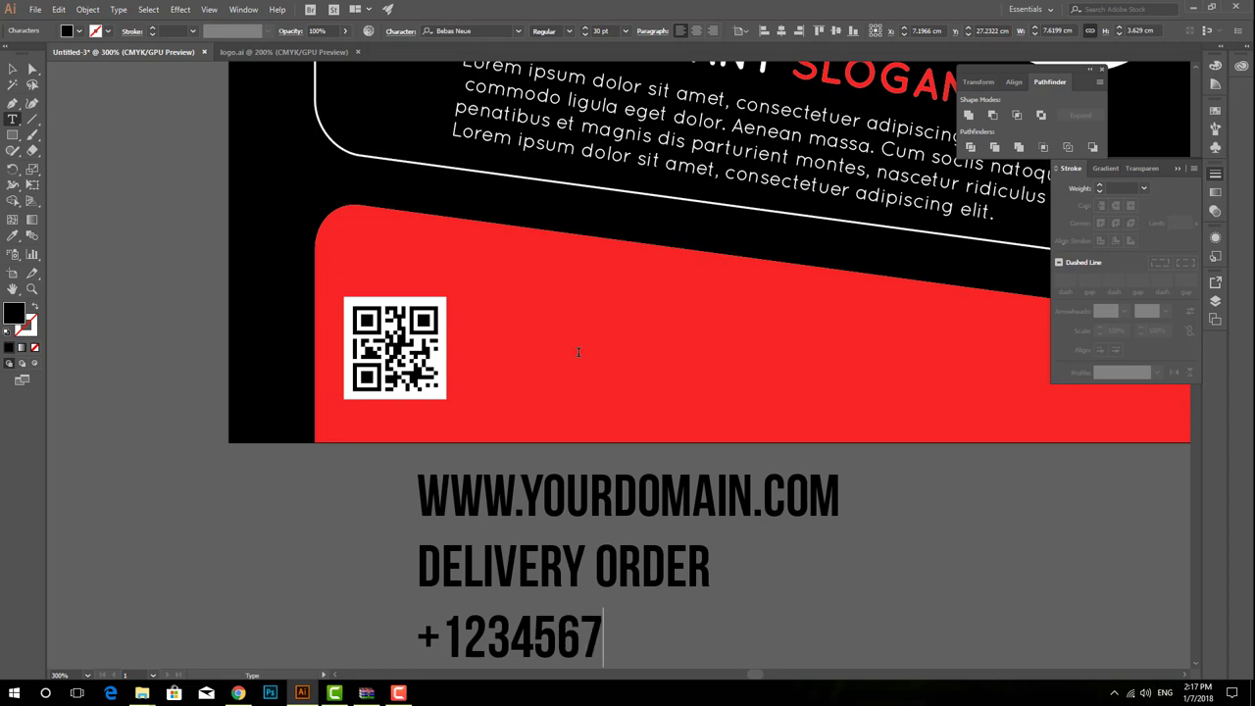
text(890)
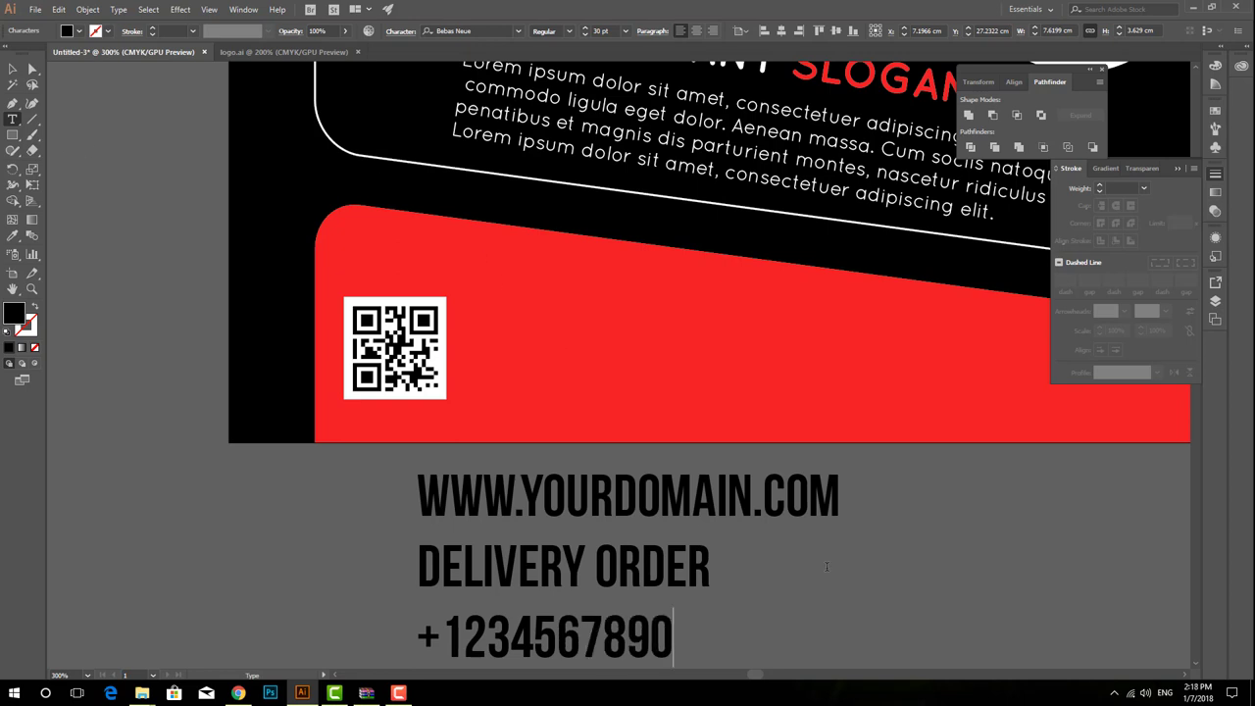
Shrink the website line's font size and tighten the leading of the three lines.
triple_click(758, 491)
click(585, 35)
click(584, 35)
click(585, 36)
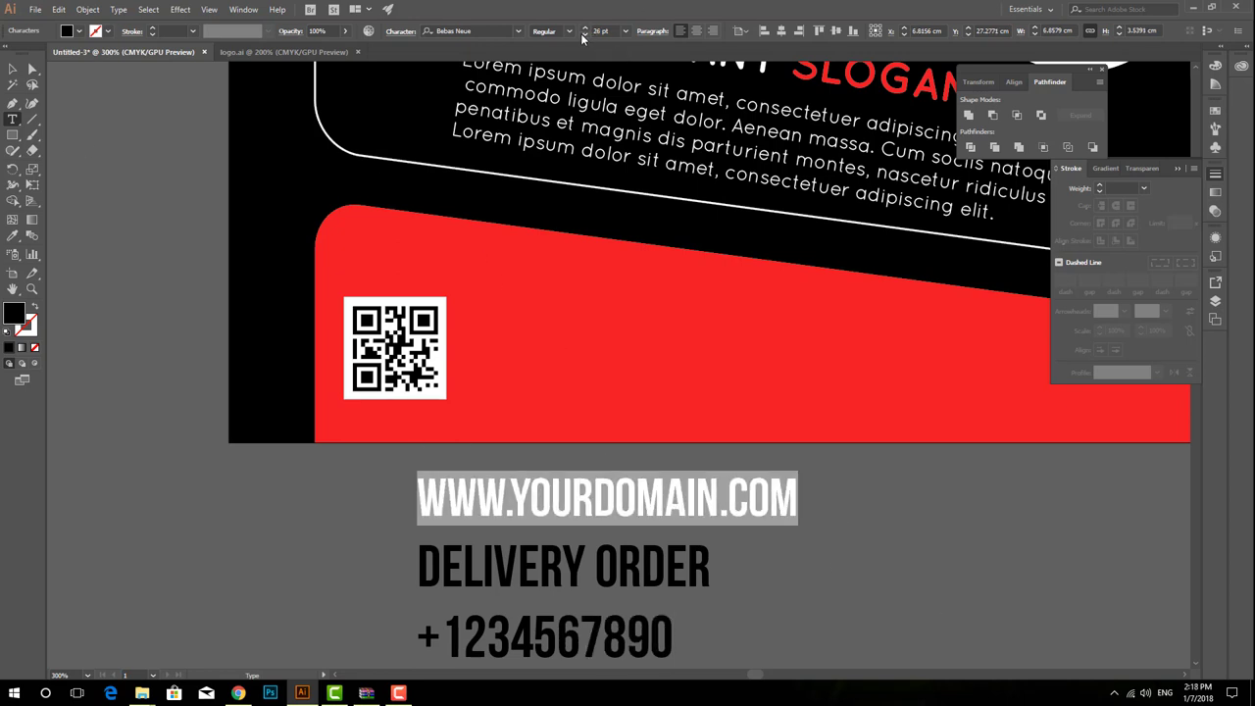
click(584, 35)
click(585, 35)
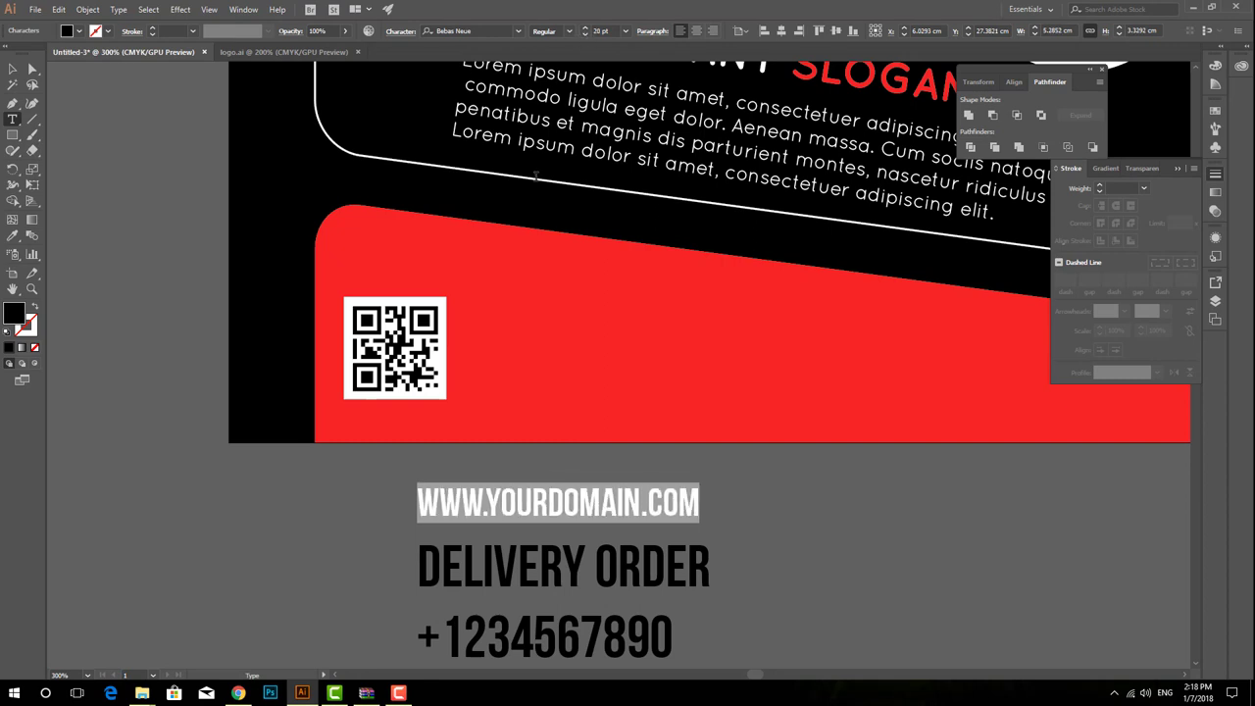
click(11, 68)
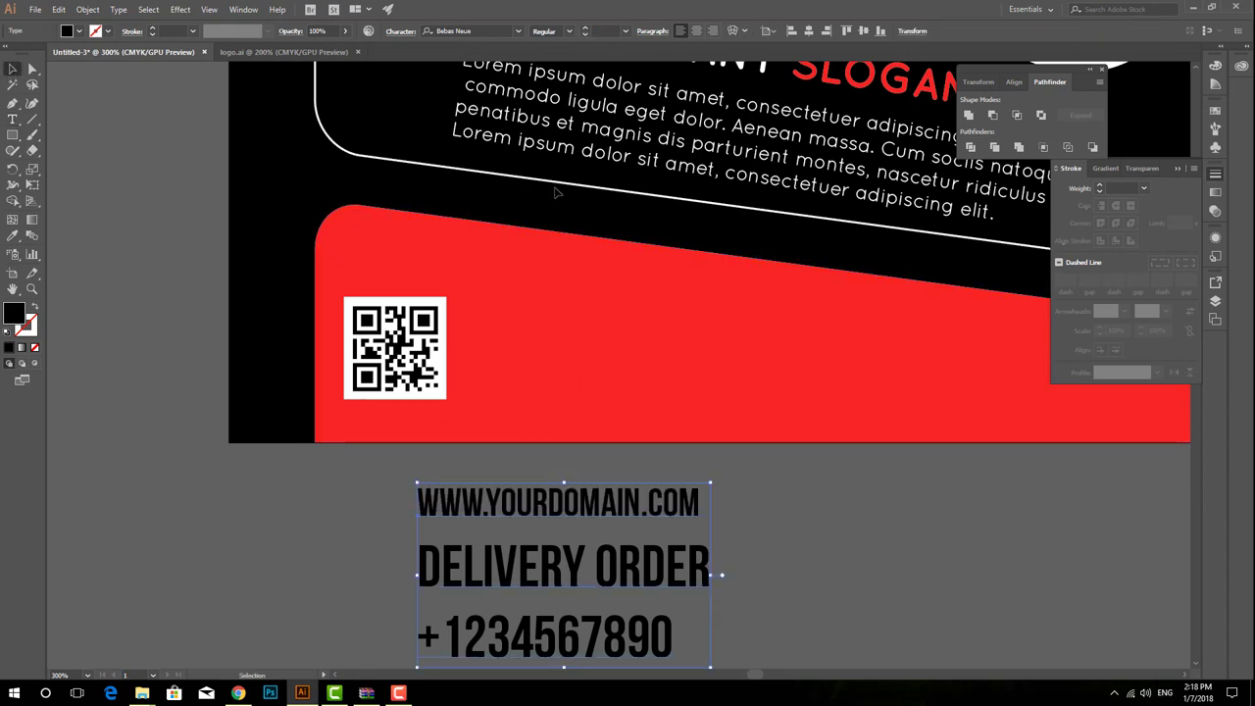
key(alt+Up)
key(alt+Up)
key(alt+Up)
Move and scale the contact text beside the QR code and fill it white.
drag(596, 503, 640, 309)
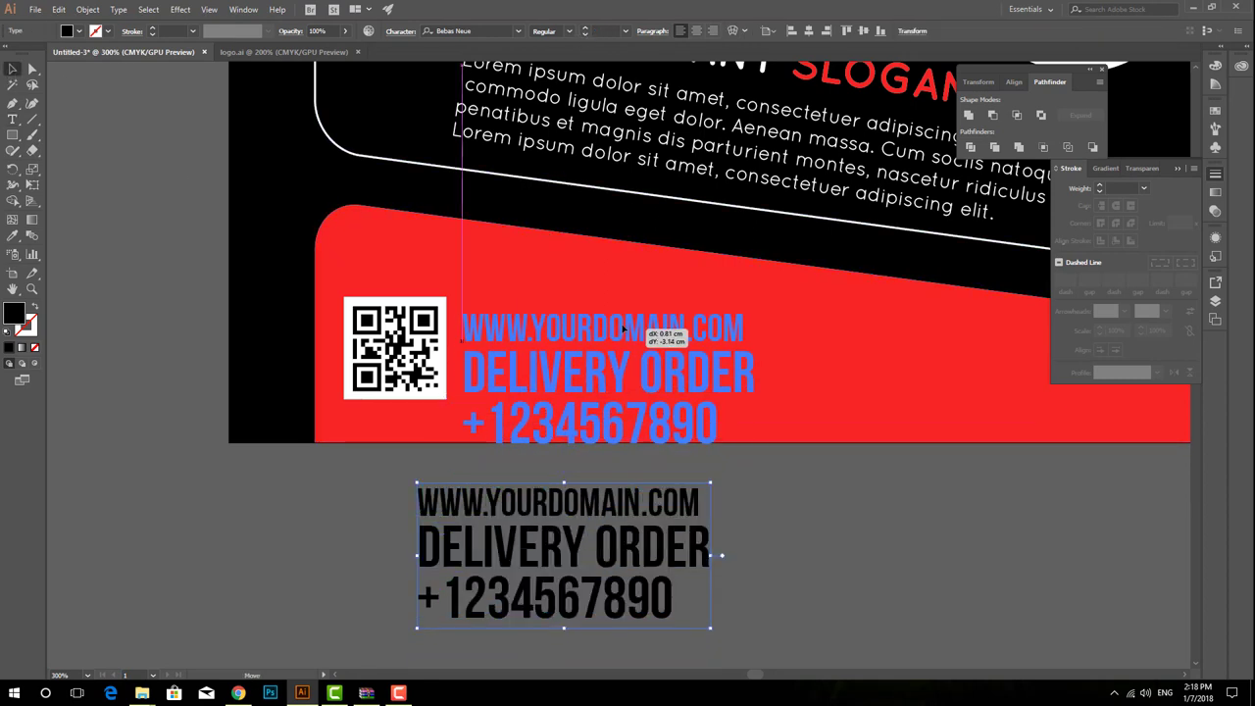
drag(756, 434, 700, 408)
click(78, 32)
click(29, 58)
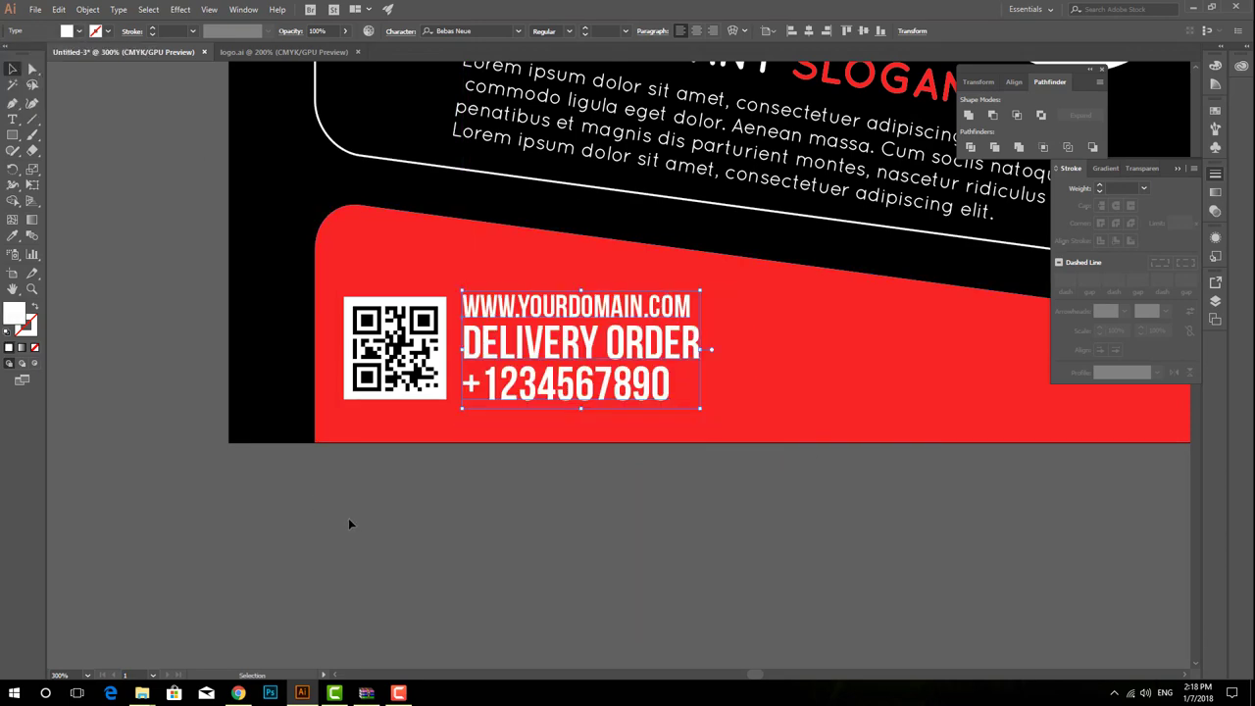
click(348, 518)
key(ctrl+minus)
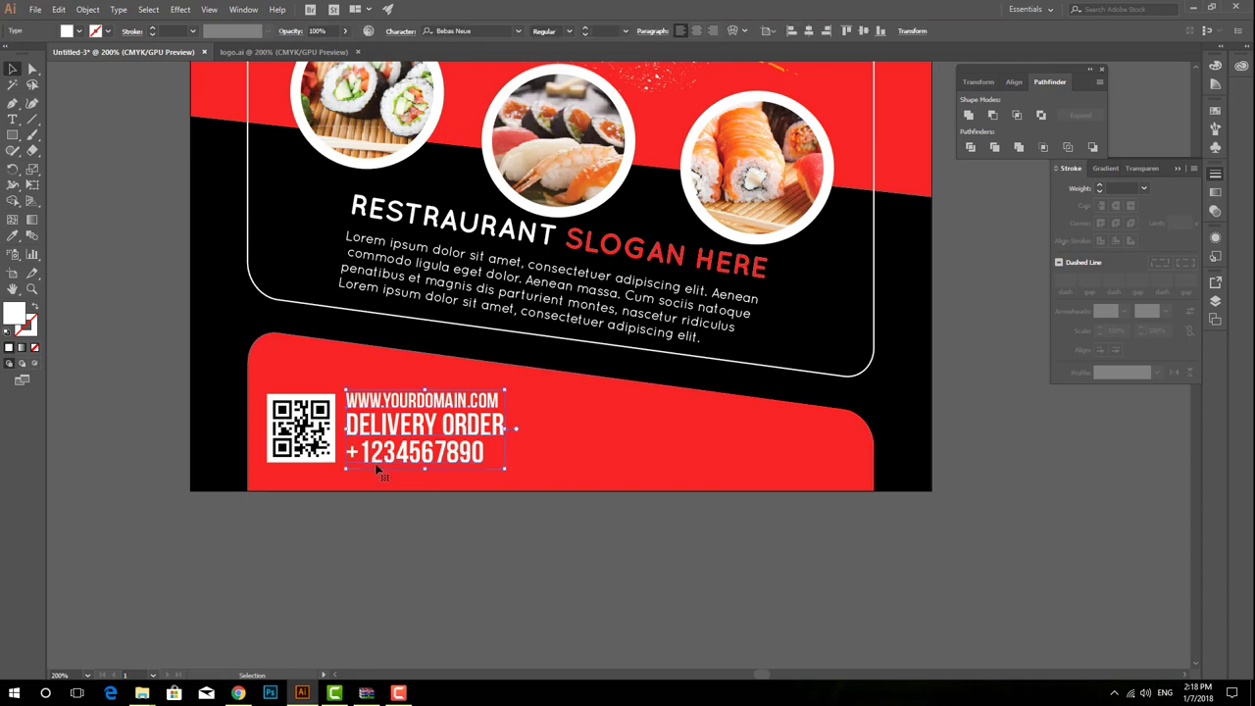
key(t)
drag(22, 63, 16, 75)
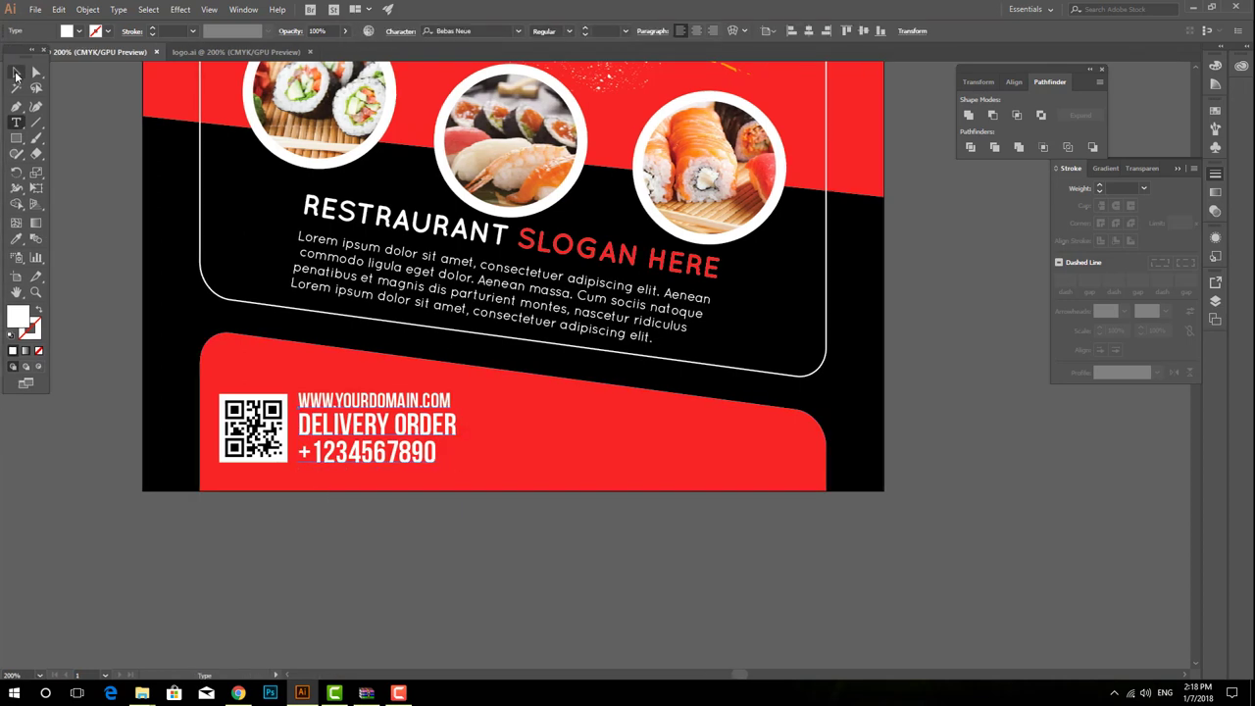
drag(377, 425, 417, 425)
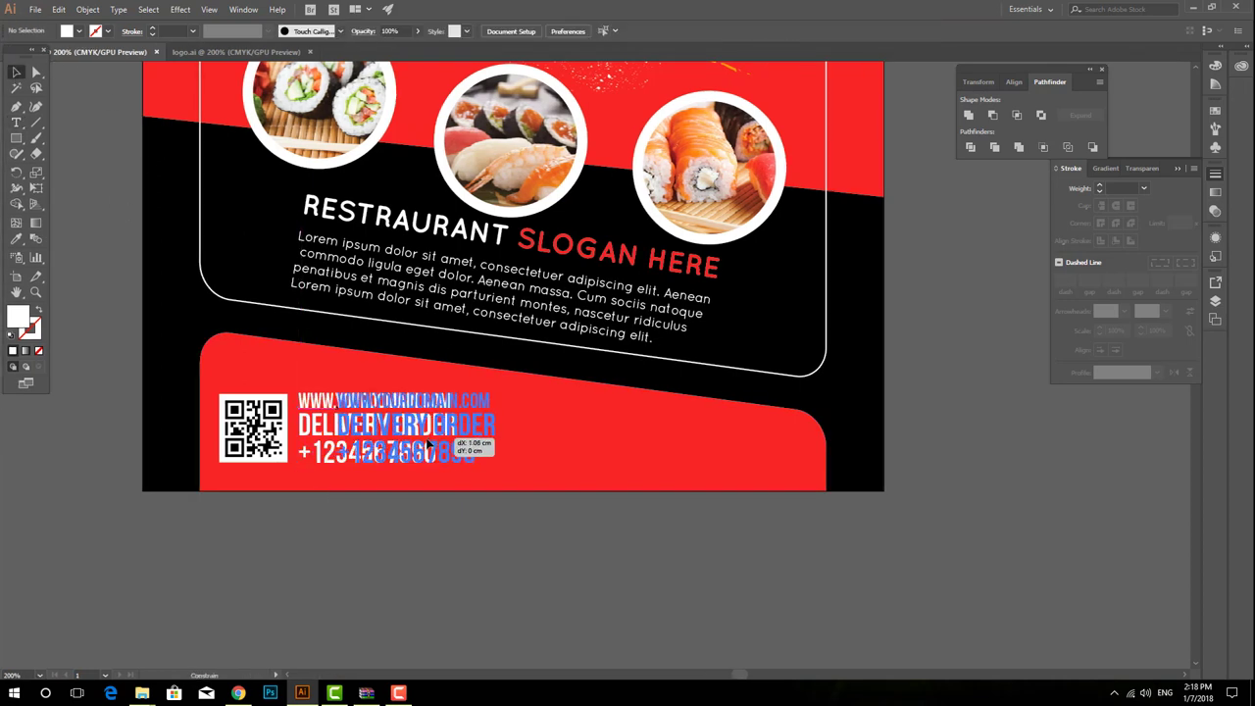
Bring the phone icon from logo.ai into the flyer and resize it narrower.
key(ctrl+shift+a)
click(235, 51)
mouse_move(528, 420)
mouse_down()
mouse_move(138, 50)
mouse_move(318, 421)
mouse_up()
scroll(303, 434, up, 3)
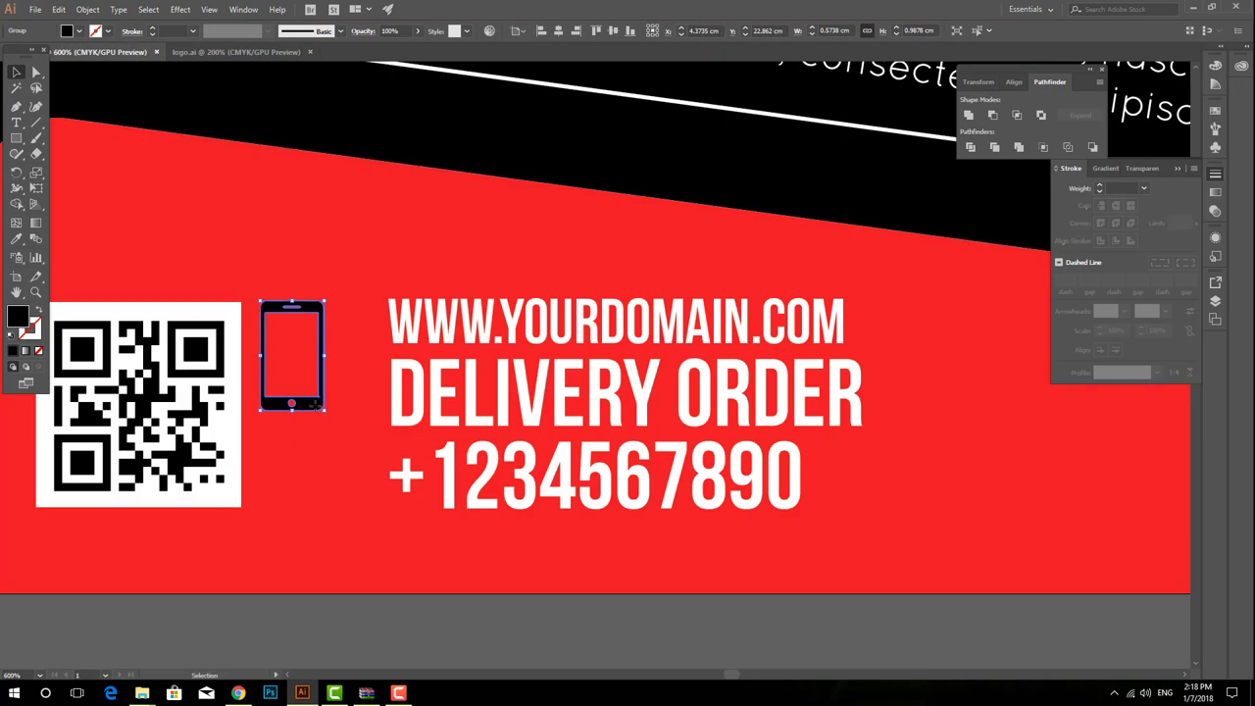
drag(325, 416, 369, 503)
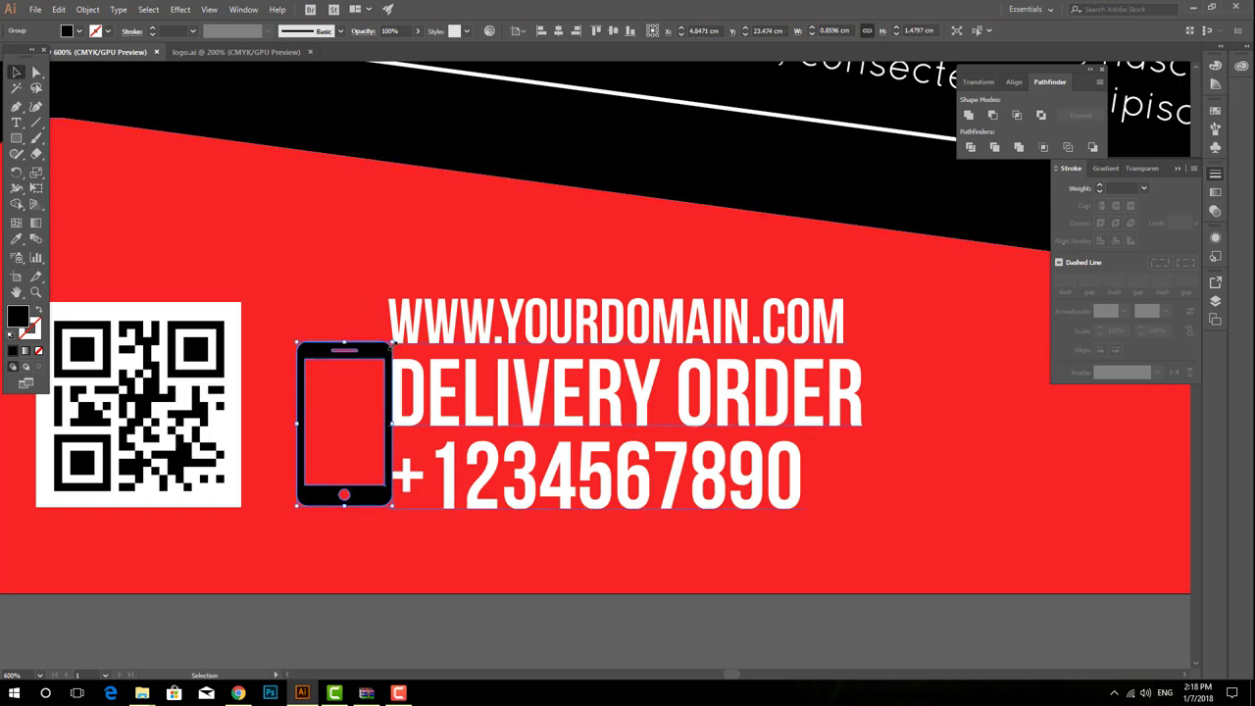
drag(391, 344, 381, 361)
Fill the phone icon white and nudge it slightly left.
click(68, 31)
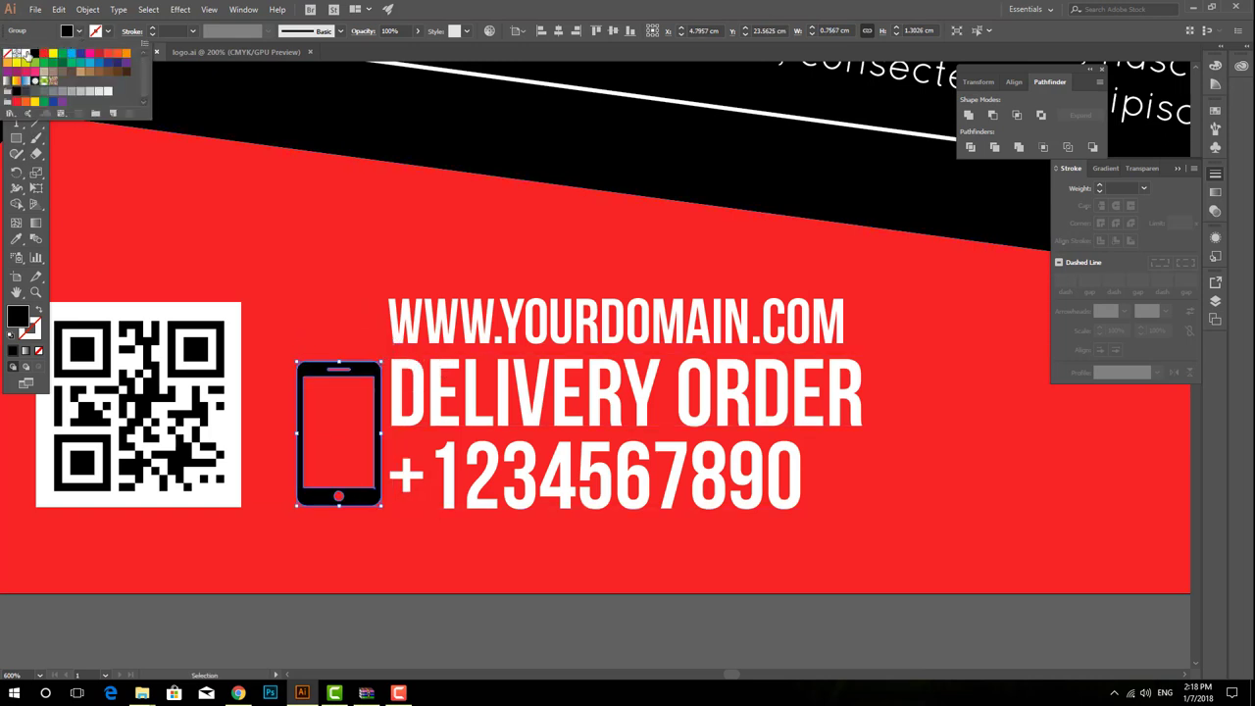
click(28, 56)
click(375, 382)
drag(363, 376, 348, 375)
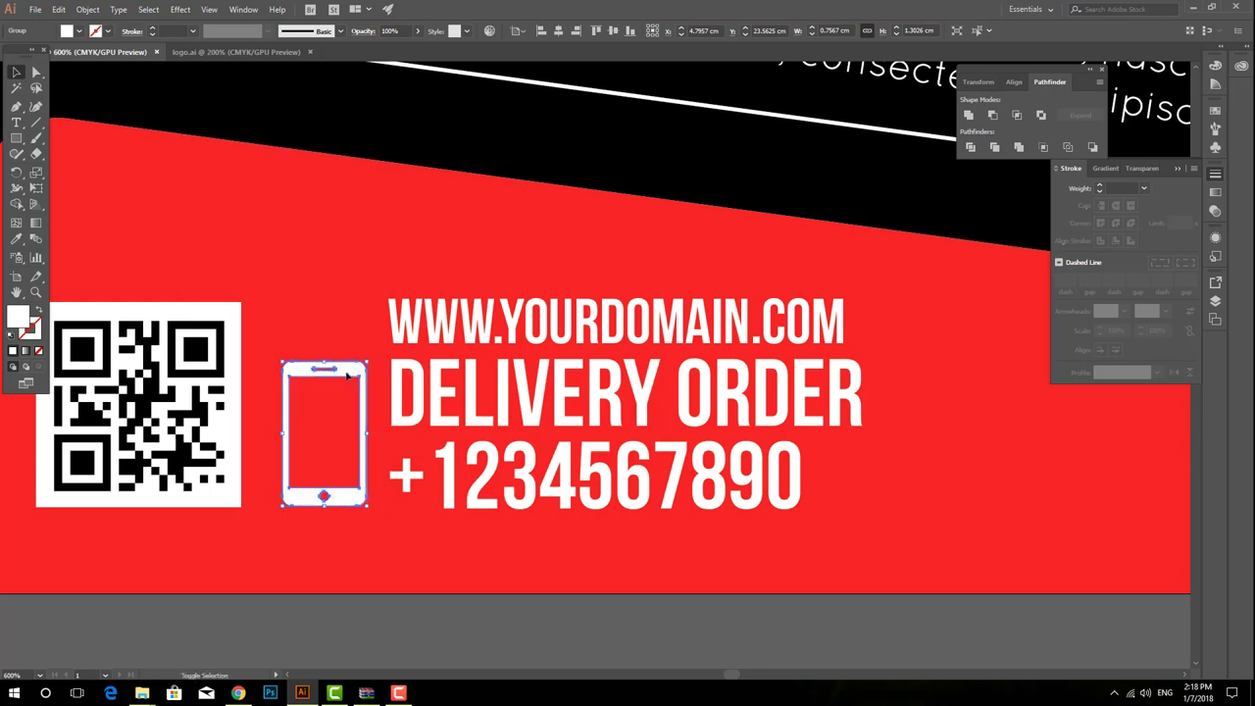
shift+click(460, 430)
Duplicate the contact text block to the right along the red band.
scroll(459, 429, down, 1)
key(ctrl+shift+a)
key(r)
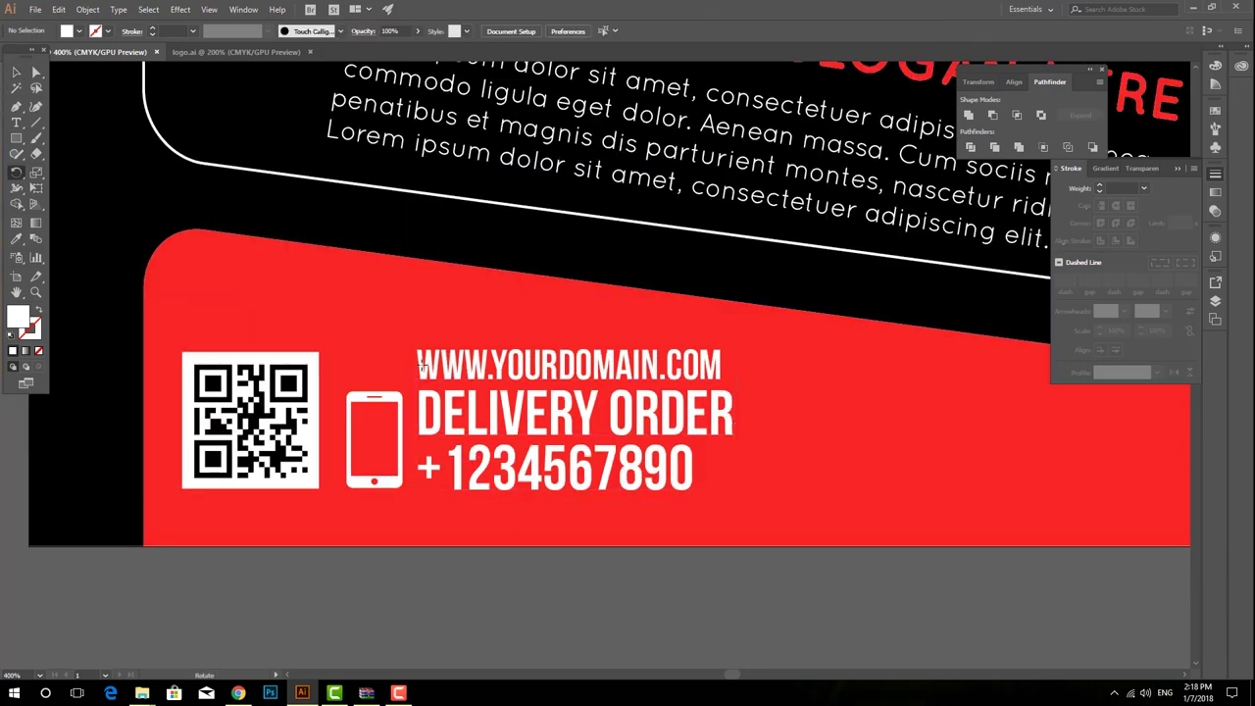
key(t)
key(v)
key(ctrl+minus)
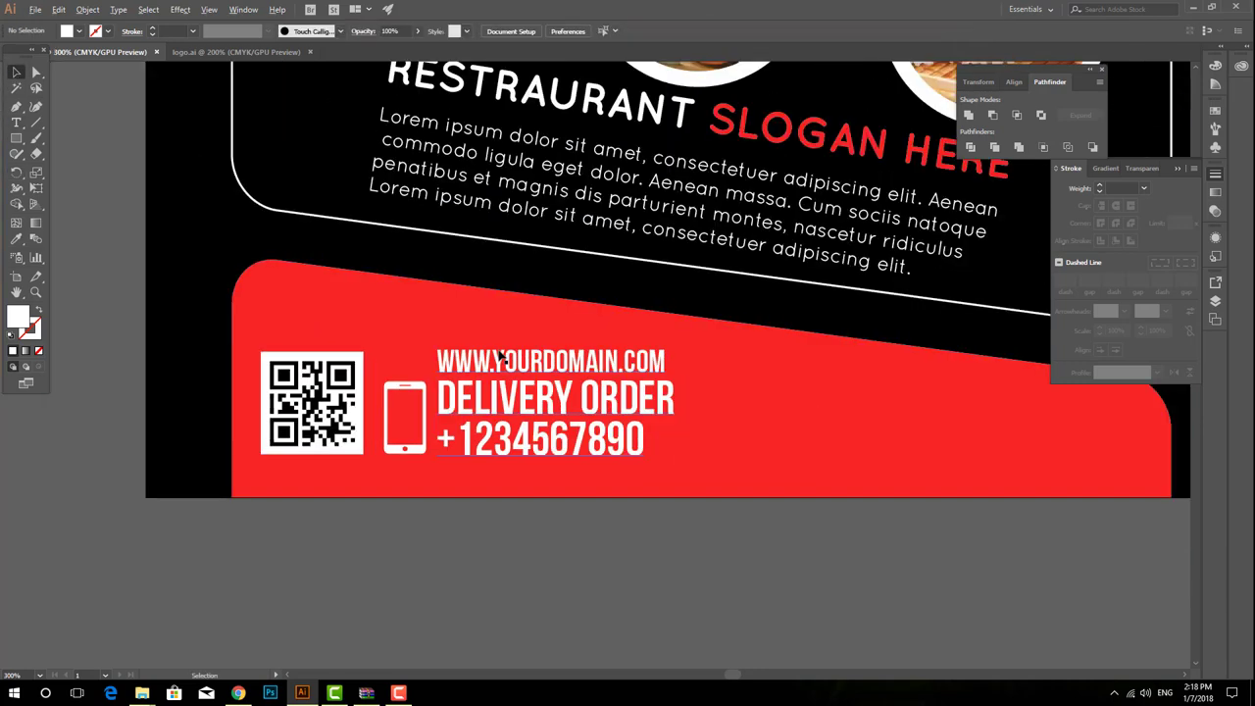
scroll(628, 294, right, 3)
drag(437, 478, 751, 479)
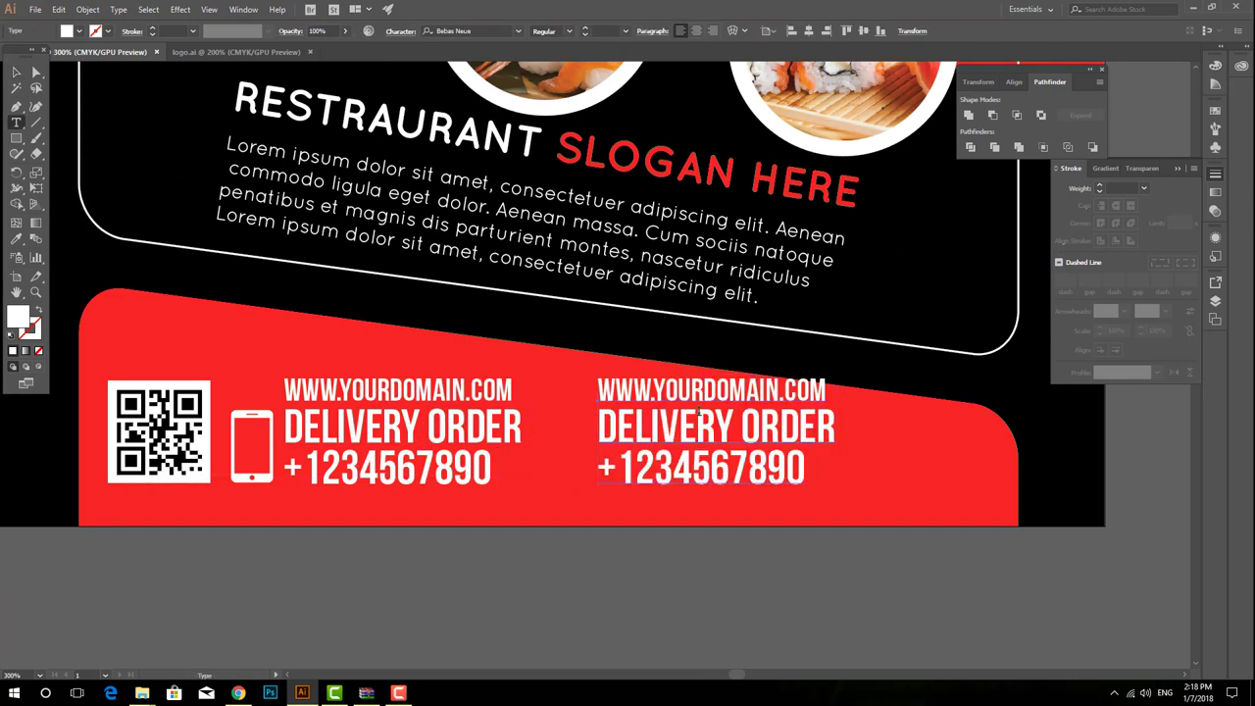
Replace the copied text with the two-line address 123 ROAD, STREET NAME / HALL COUNTRY.
double_click(686, 390)
key(ctrl+a)
text(123 ST)
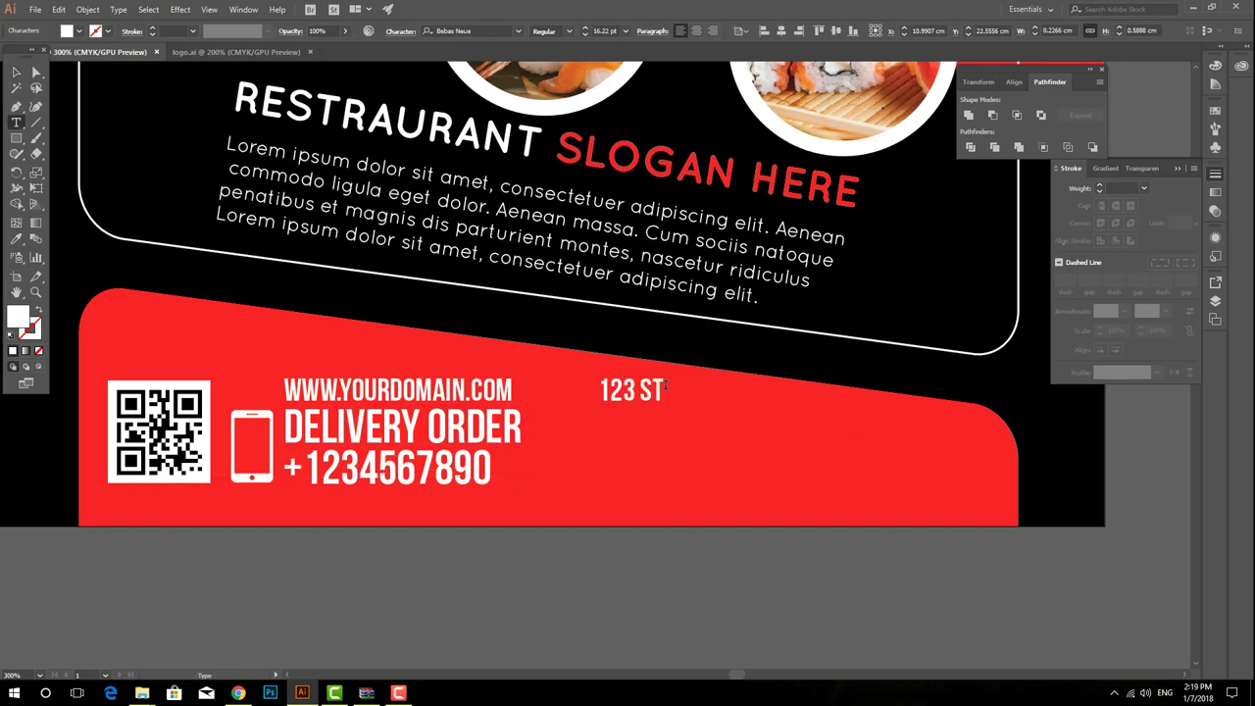
text(REET )
text(NANE)
key(BackSpace)
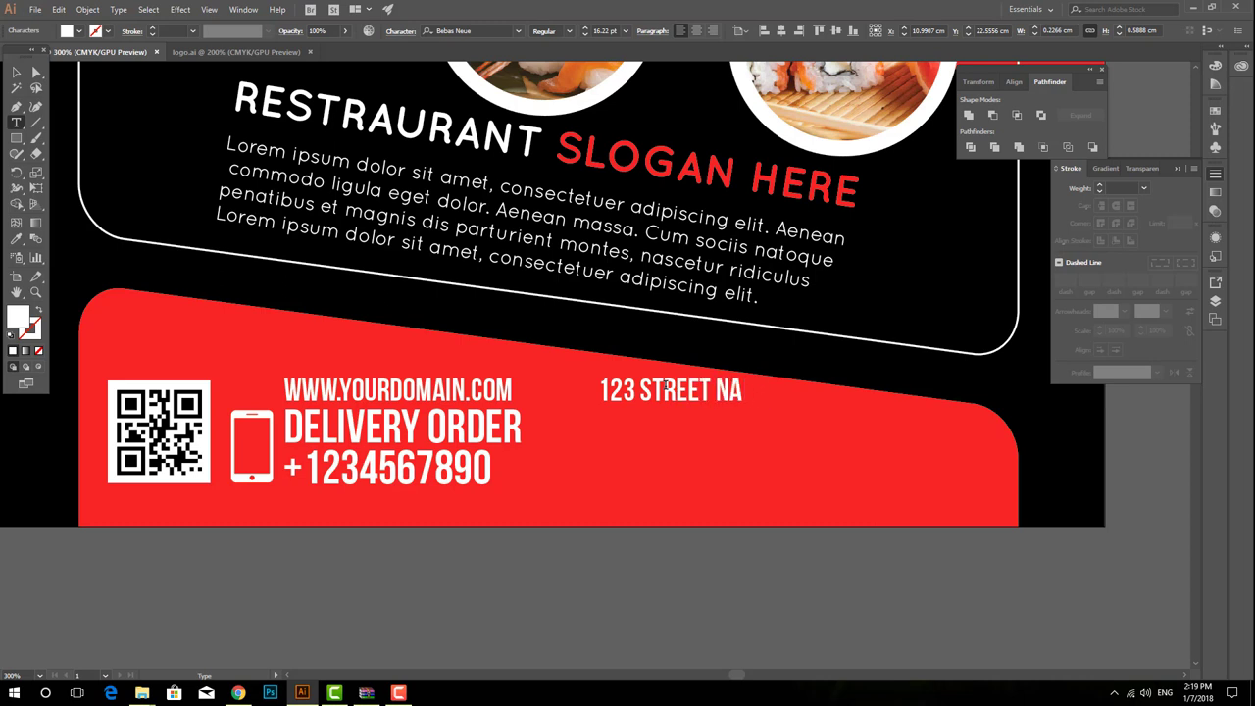
text(NEME)
key(BackSpace)
key(BackSpace)
key(BackSpace)
key(BackSpace)
key(BackSpace)
key(BackSpace)
key(BackSpace)
key(BackSpace)
key(BackSpace)
key(BackSpace)
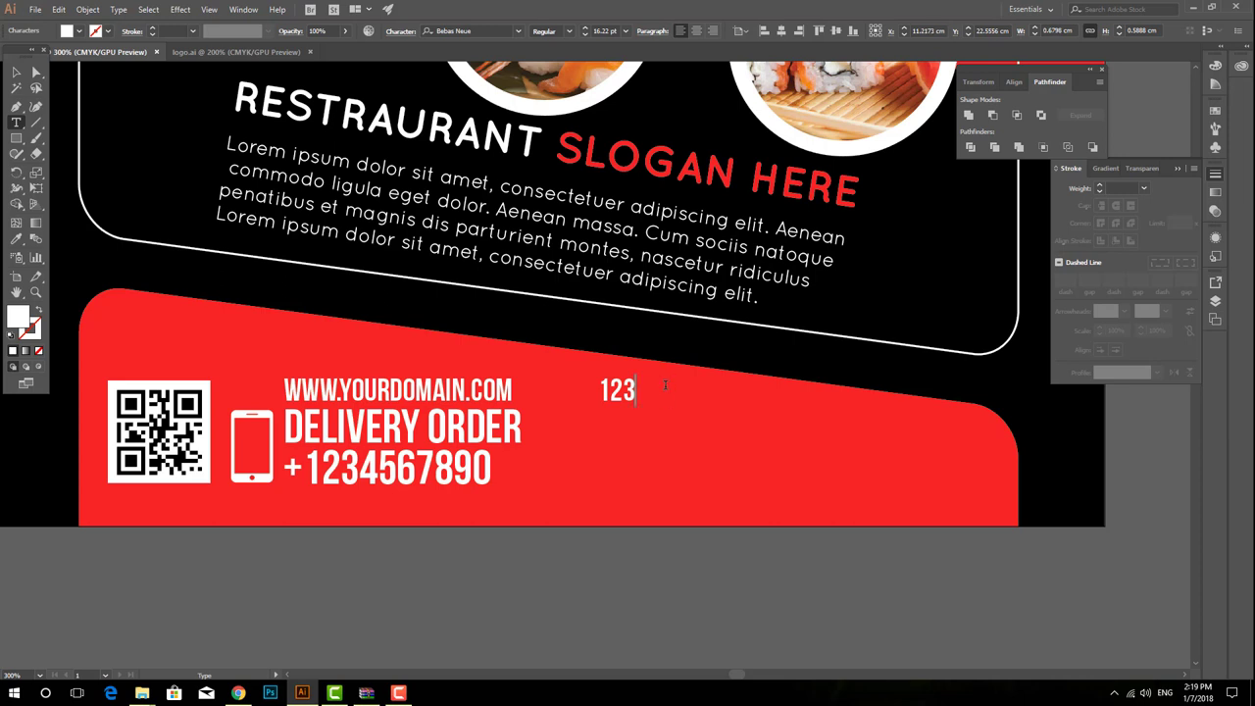
text( ROAD, STREET)
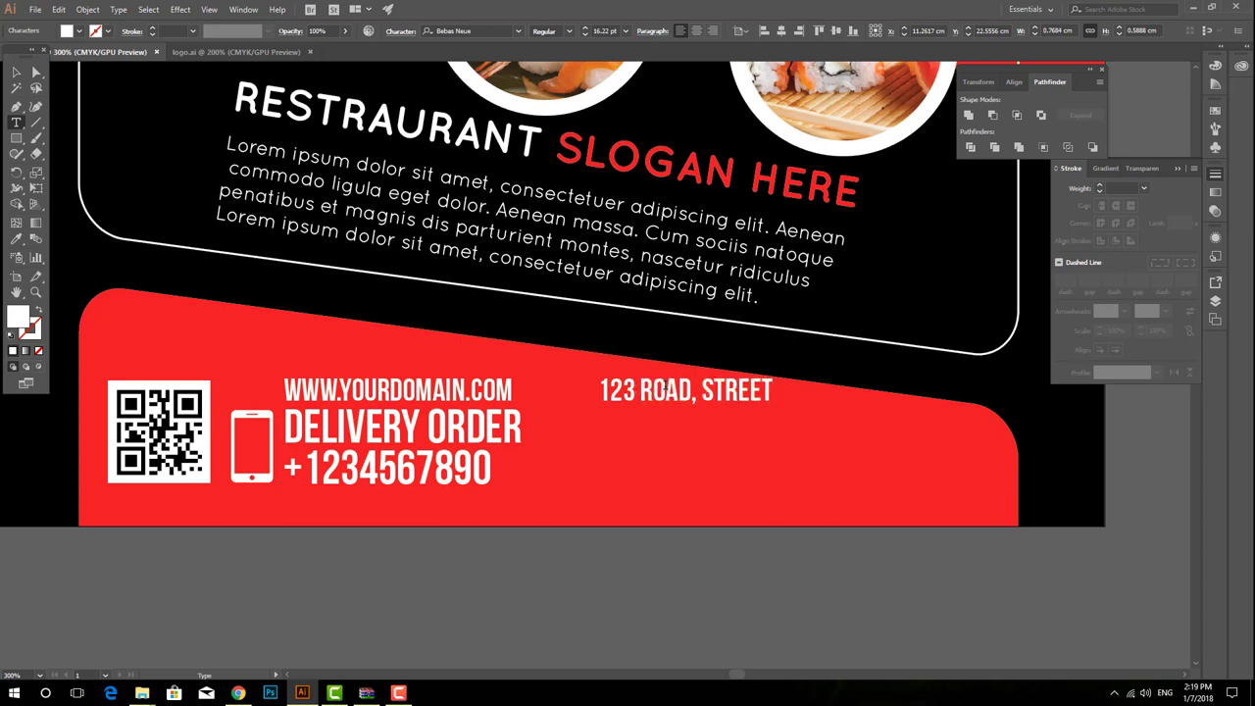
text( NAME)
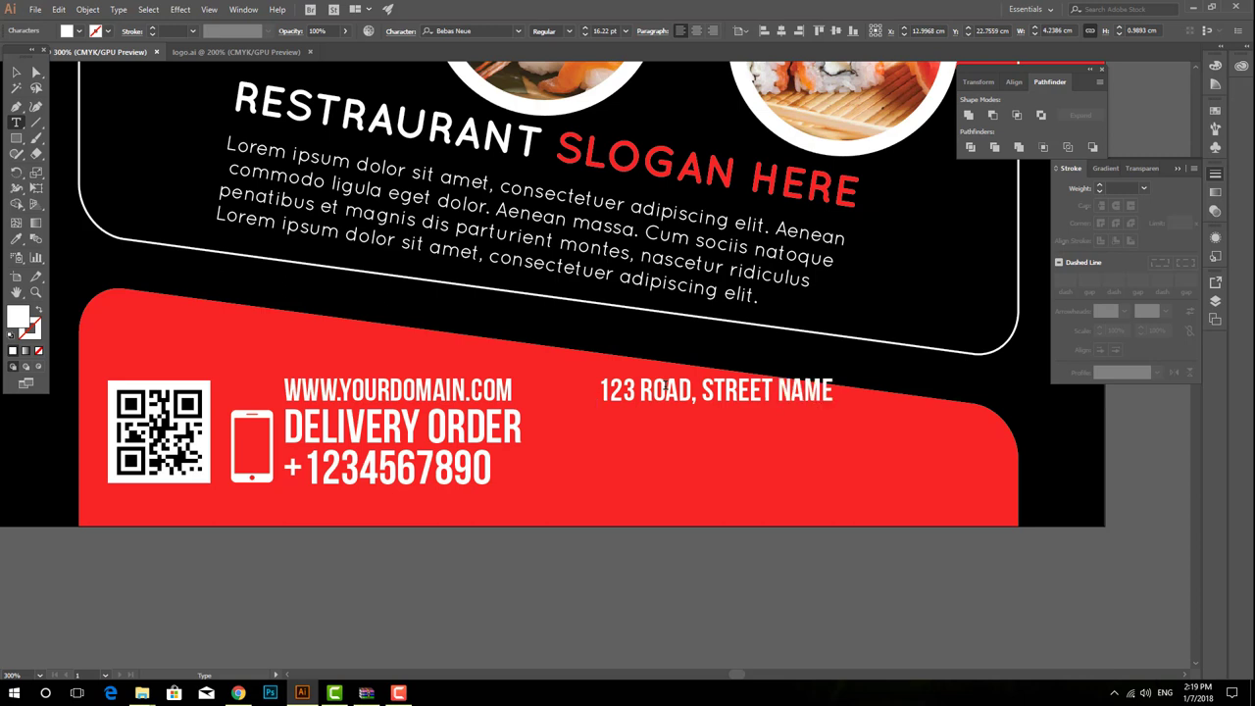
key(Return)
text(HALL COU)
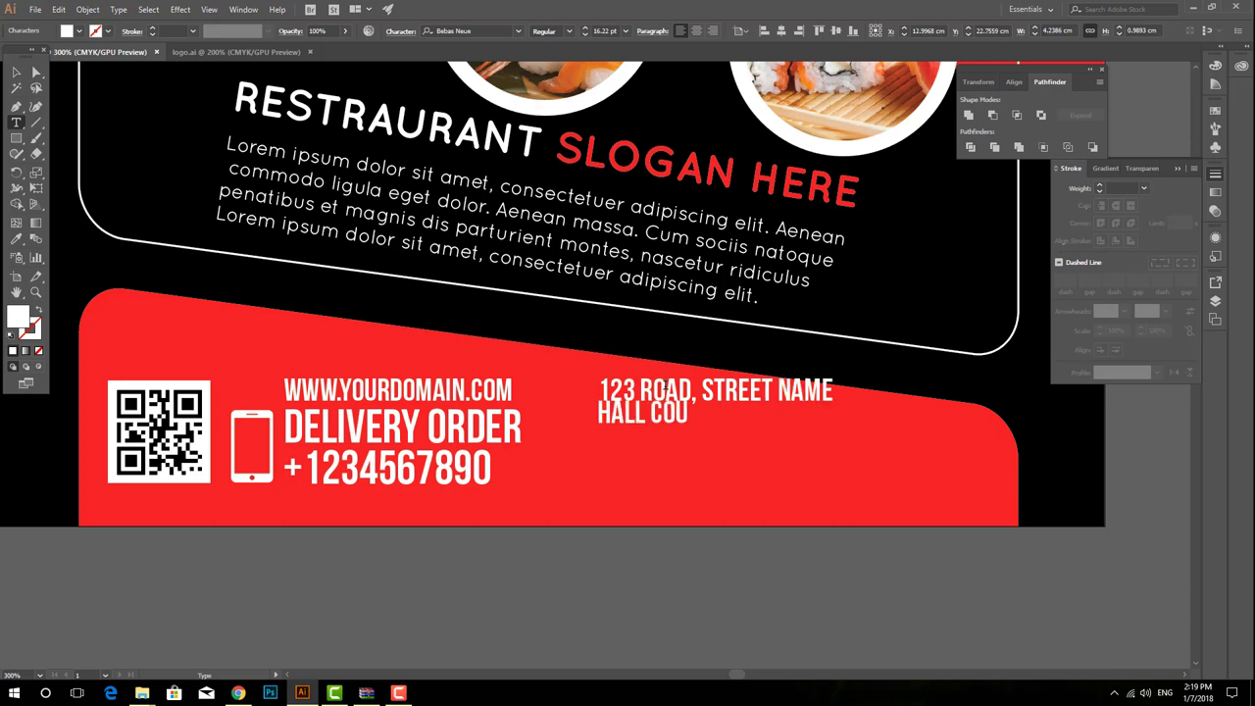
text(NTRY)
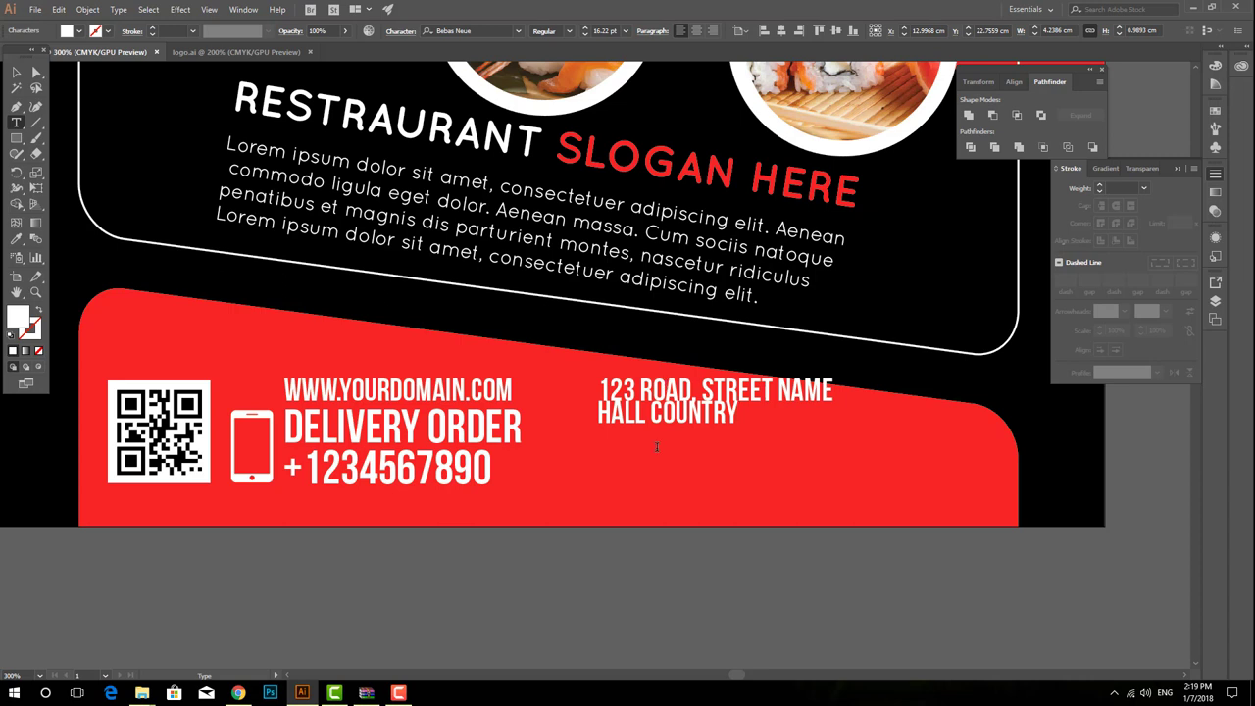
Increase the address's line spacing in the Character settings.
key(ctrl+a)
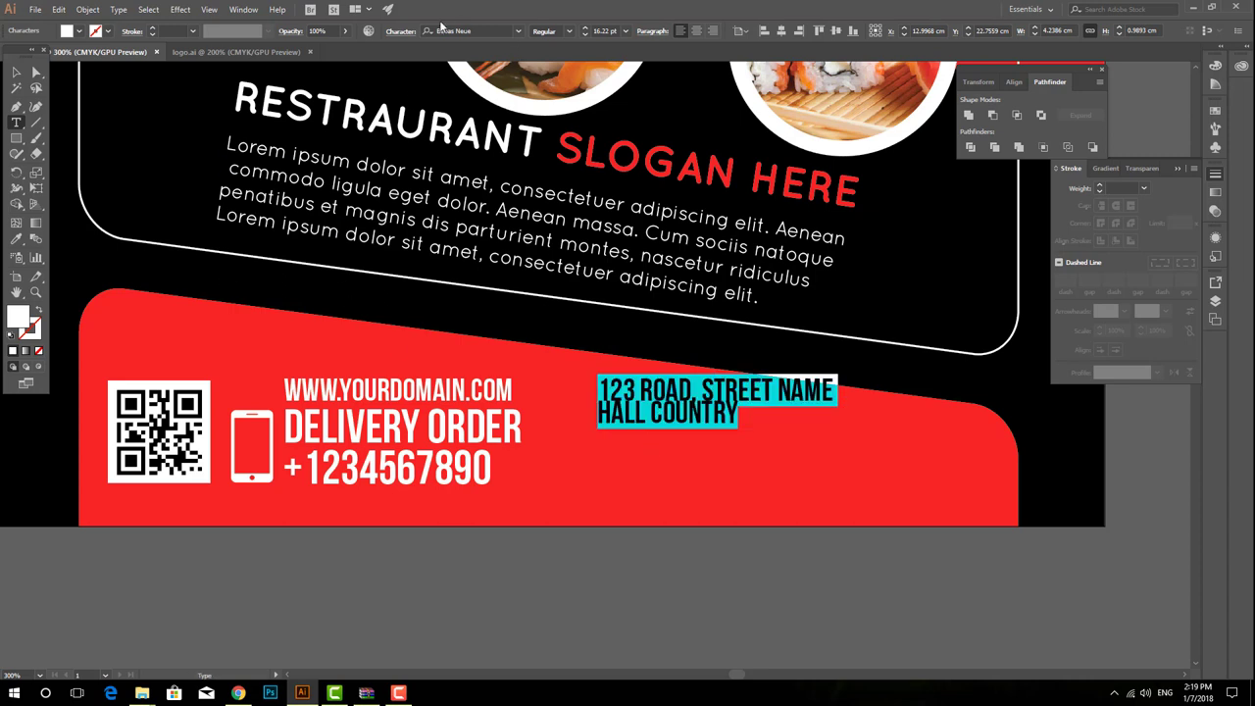
click(400, 30)
click(405, 112)
click(417, 142)
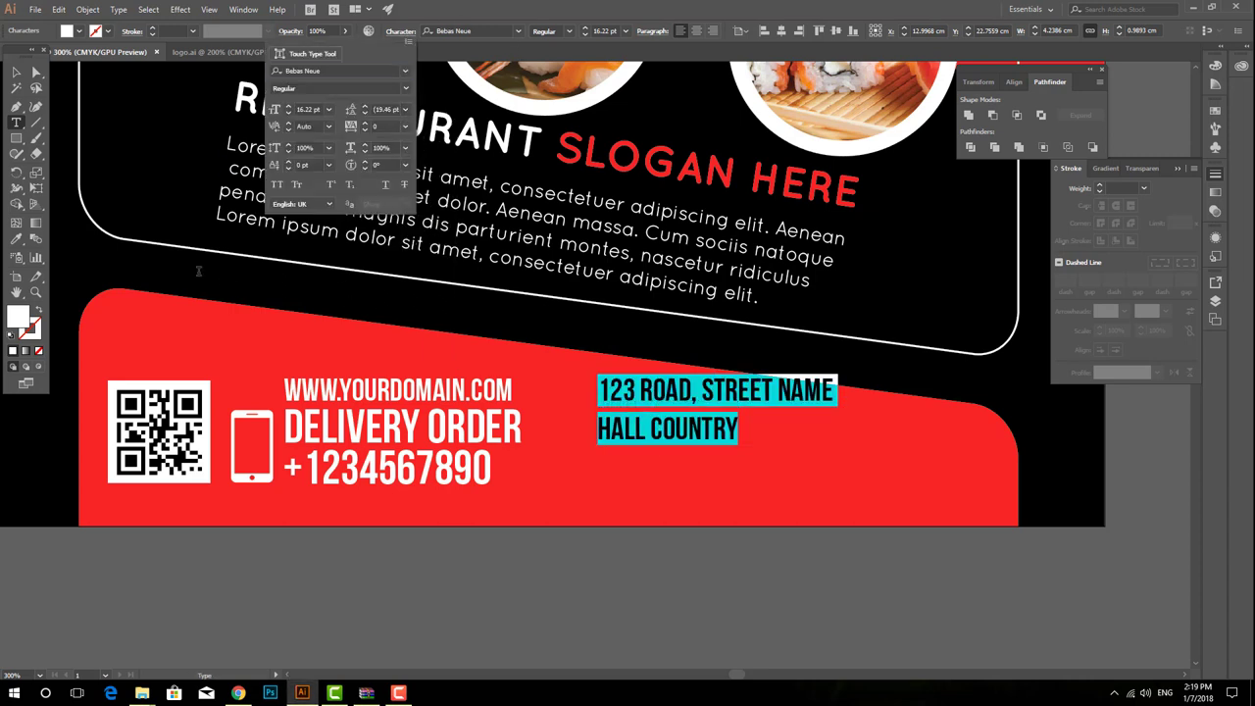
key(Escape)
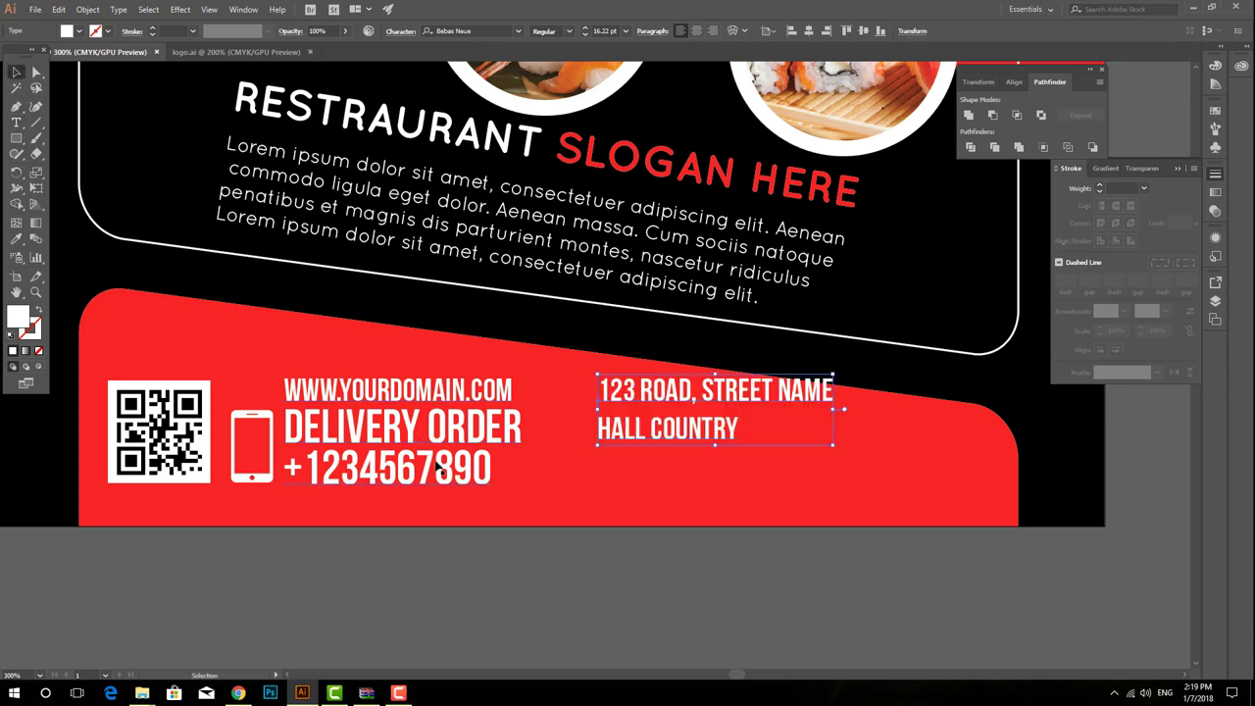
Try aligning the address block with the delivery text's bottom edge.
shift+click(438, 469)
click(853, 30)
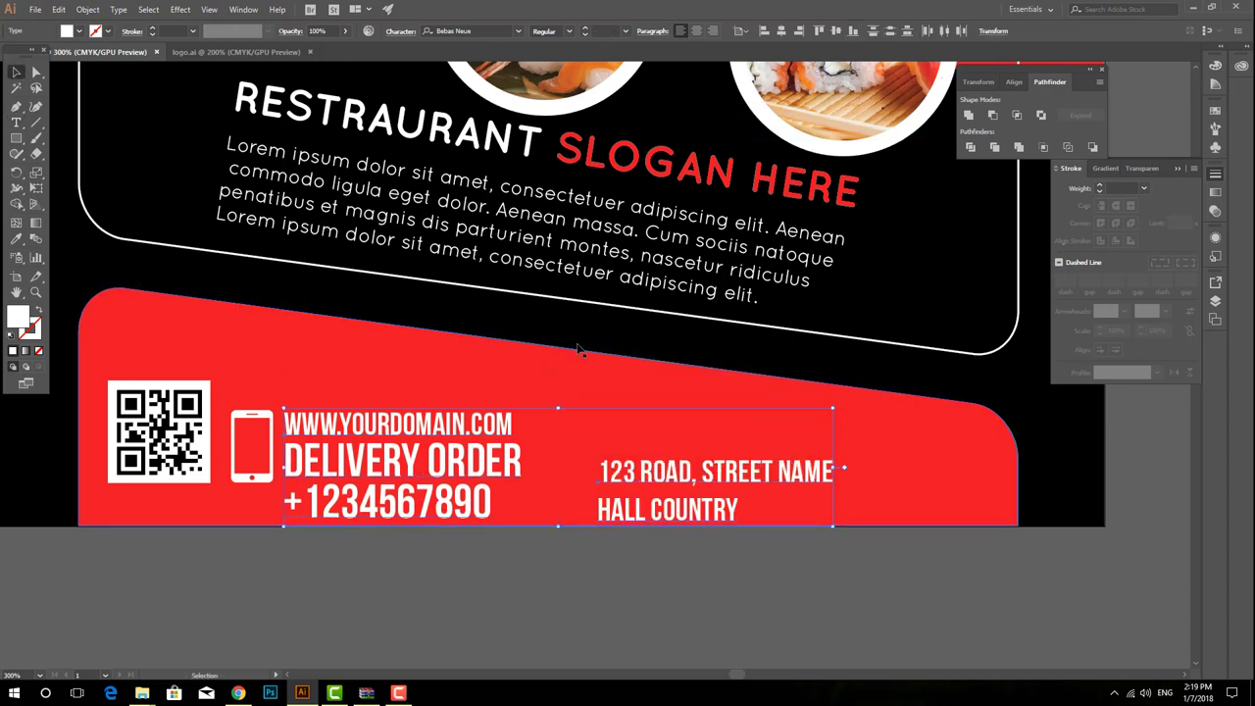
key(ctrl+z)
click(741, 31)
click(775, 60)
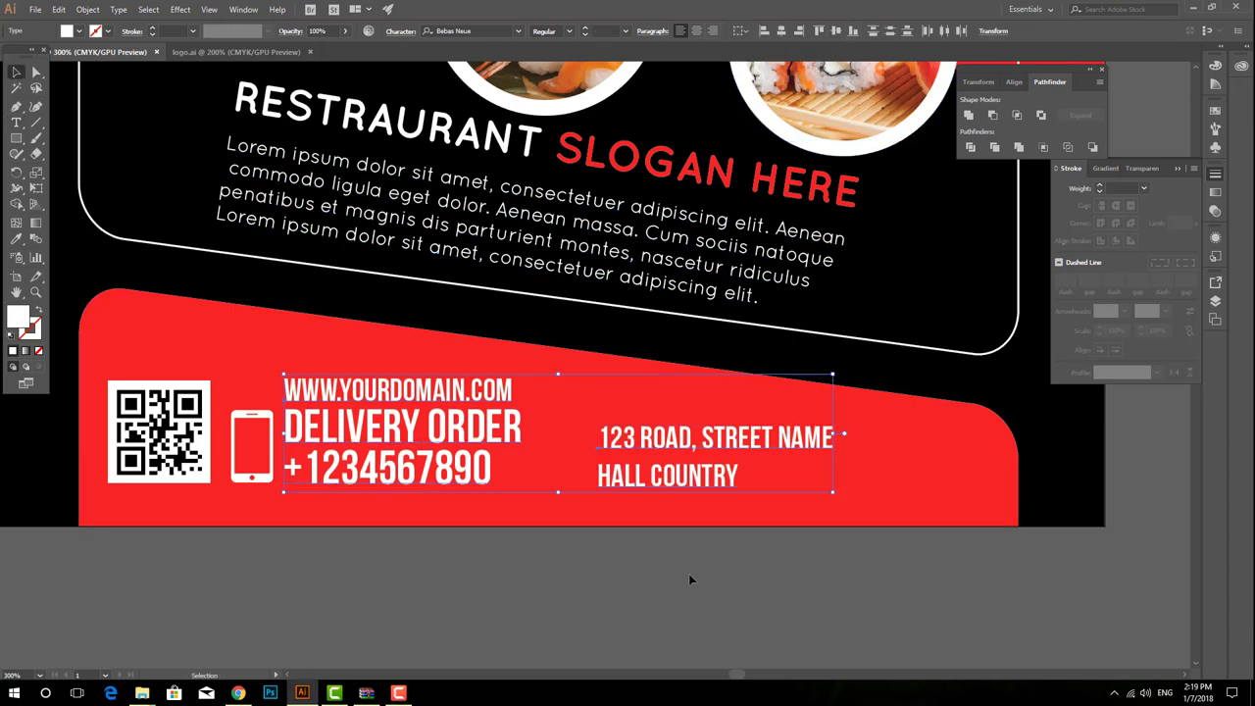
Move the address beside the delivery text and add a white house icon from logo.ai.
drag(686, 402, 718, 449)
click(235, 51)
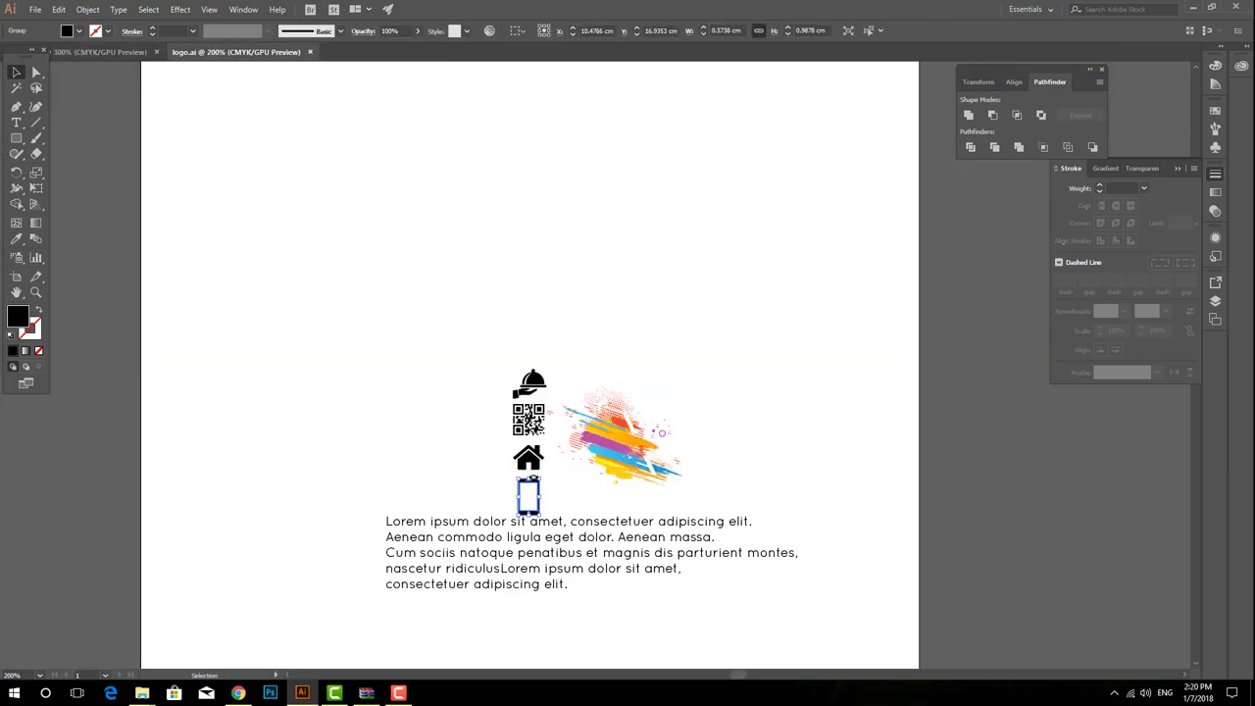
mouse_move(529, 495)
mouse_down()
mouse_move(117, 61)
mouse_move(569, 431)
mouse_up()
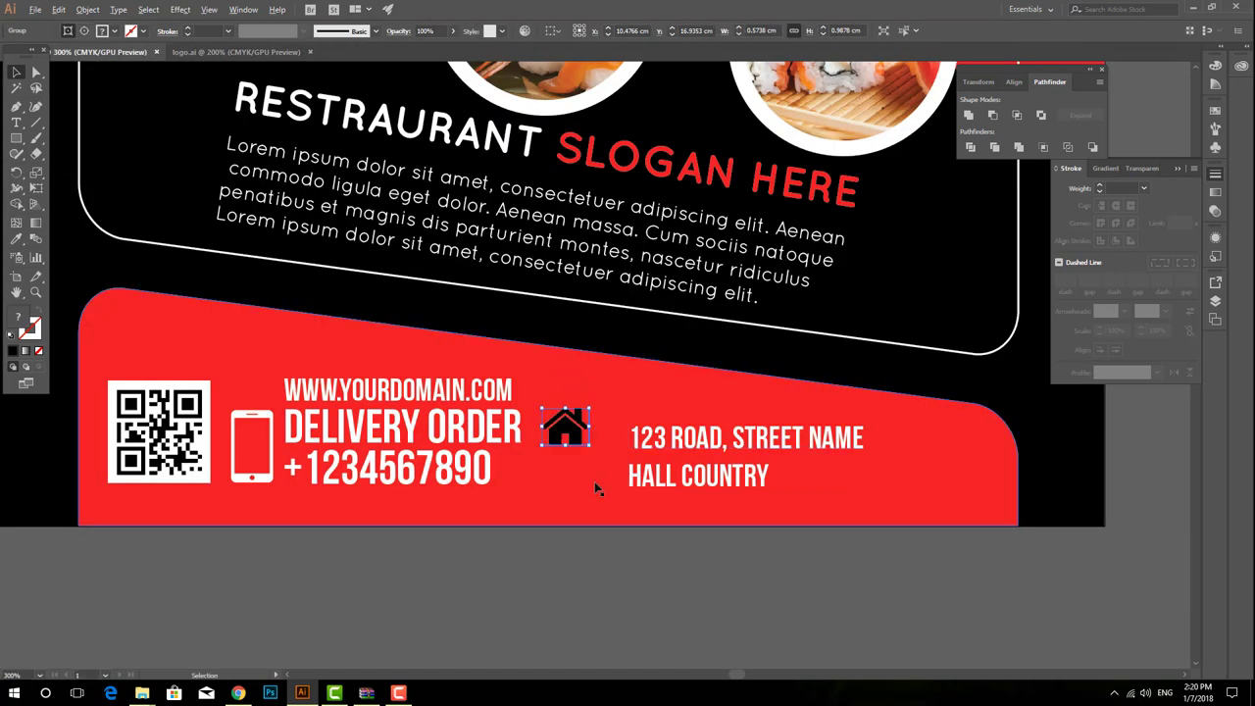
scroll(594, 481, up, 2)
click(79, 30)
click(32, 57)
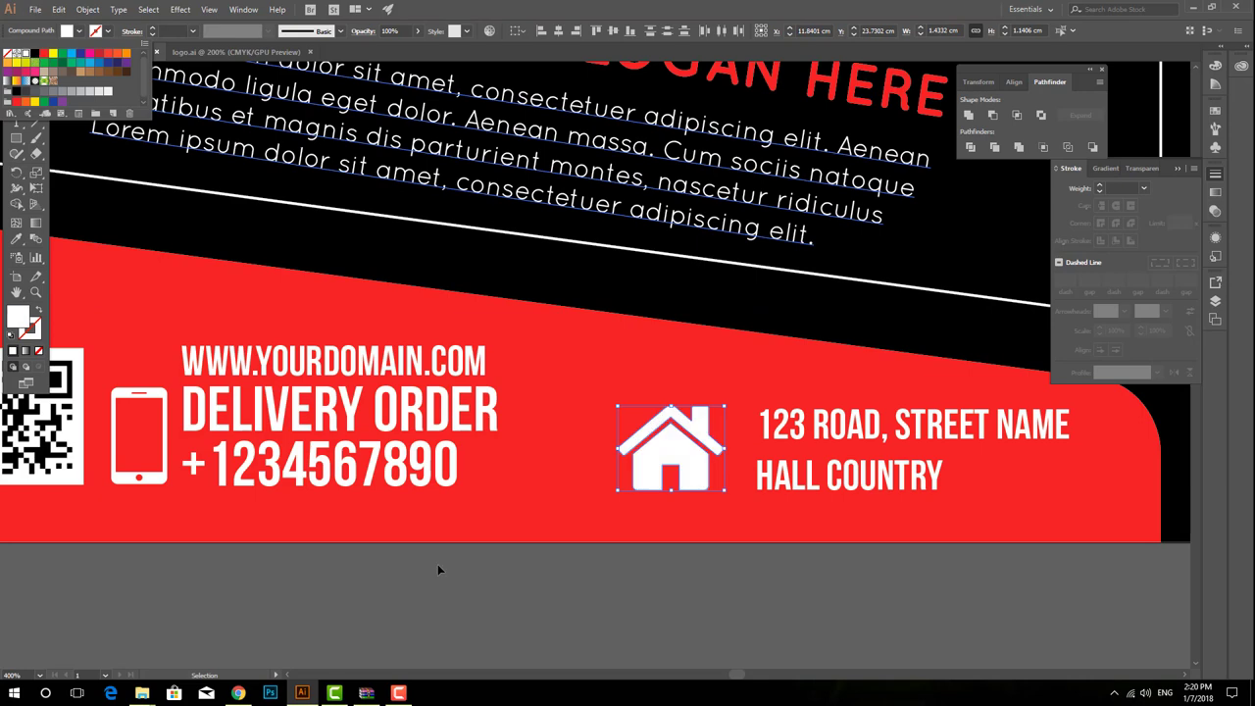
Tilt the slogan heading and lorem ipsum body text to about 353°.
key(Escape)
key(ctrl+0)
drag(898, 403, 871, 390)
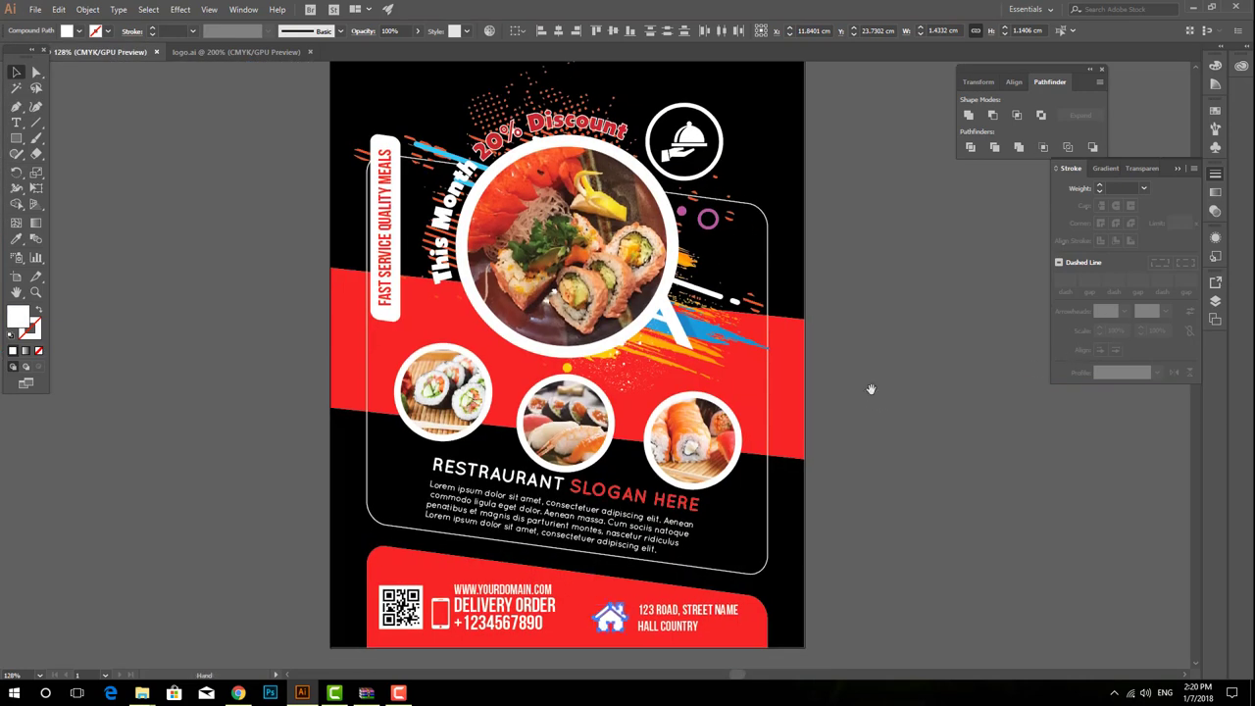
click(1100, 70)
drag(937, 306, 932, 281)
click(648, 529)
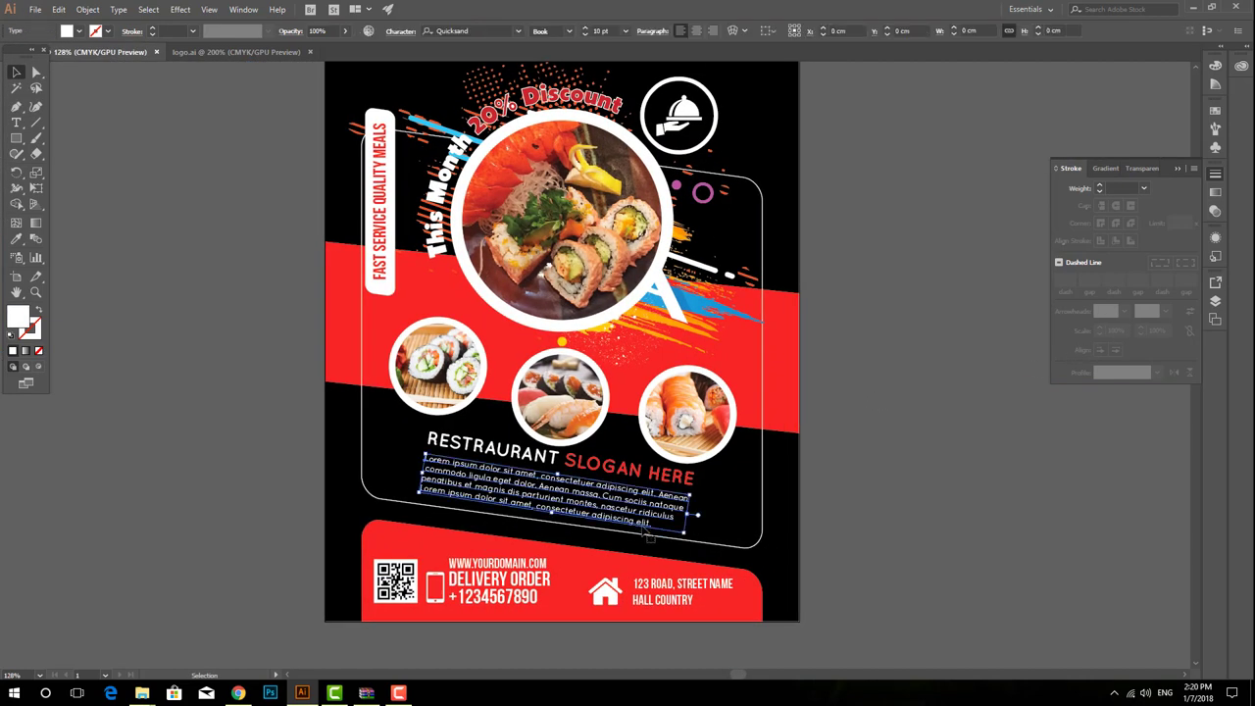
shift+click(686, 485)
drag(691, 541, 698, 537)
click(209, 212)
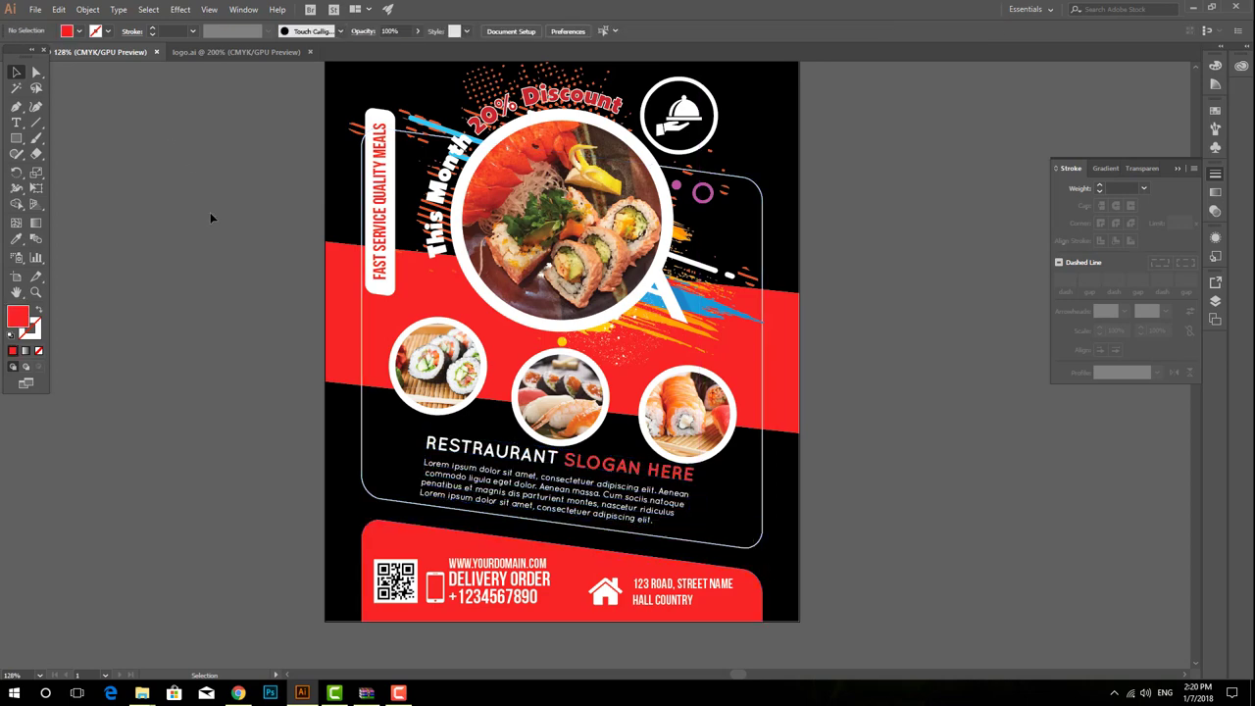
Raise the FAST SERVICE QUALITY MEALS side label and its box.
click(369, 124)
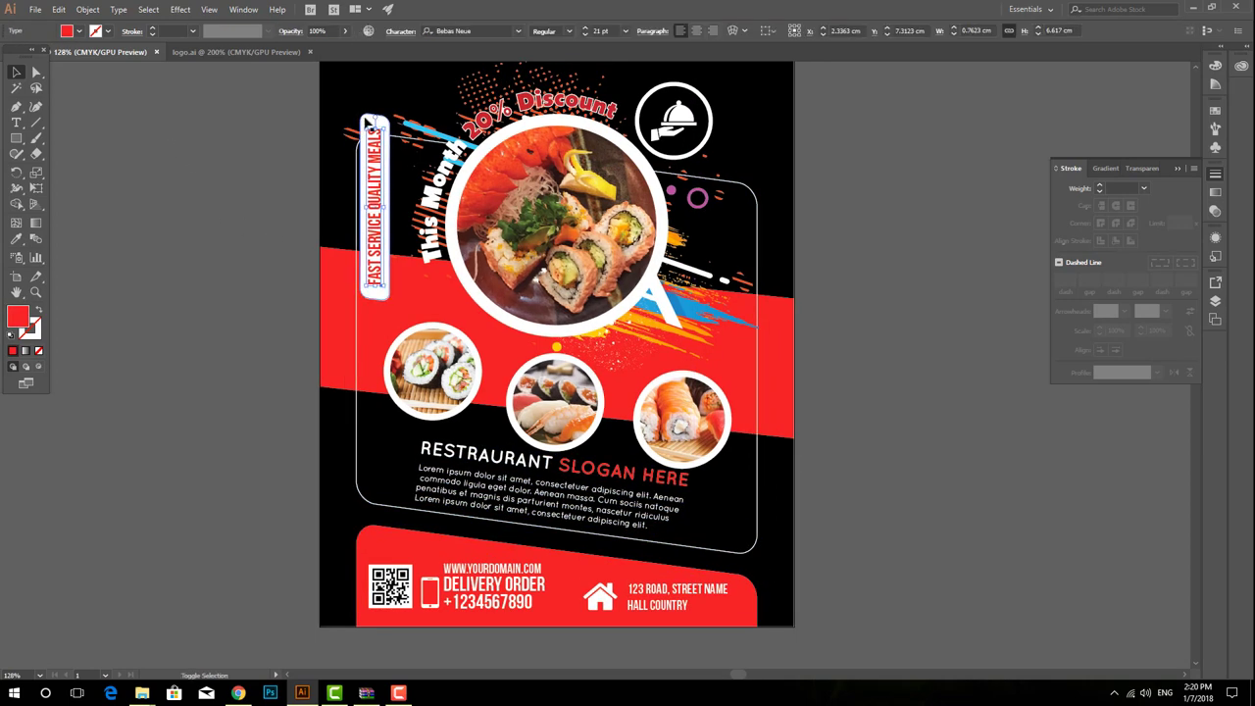
drag(367, 120, 367, 95)
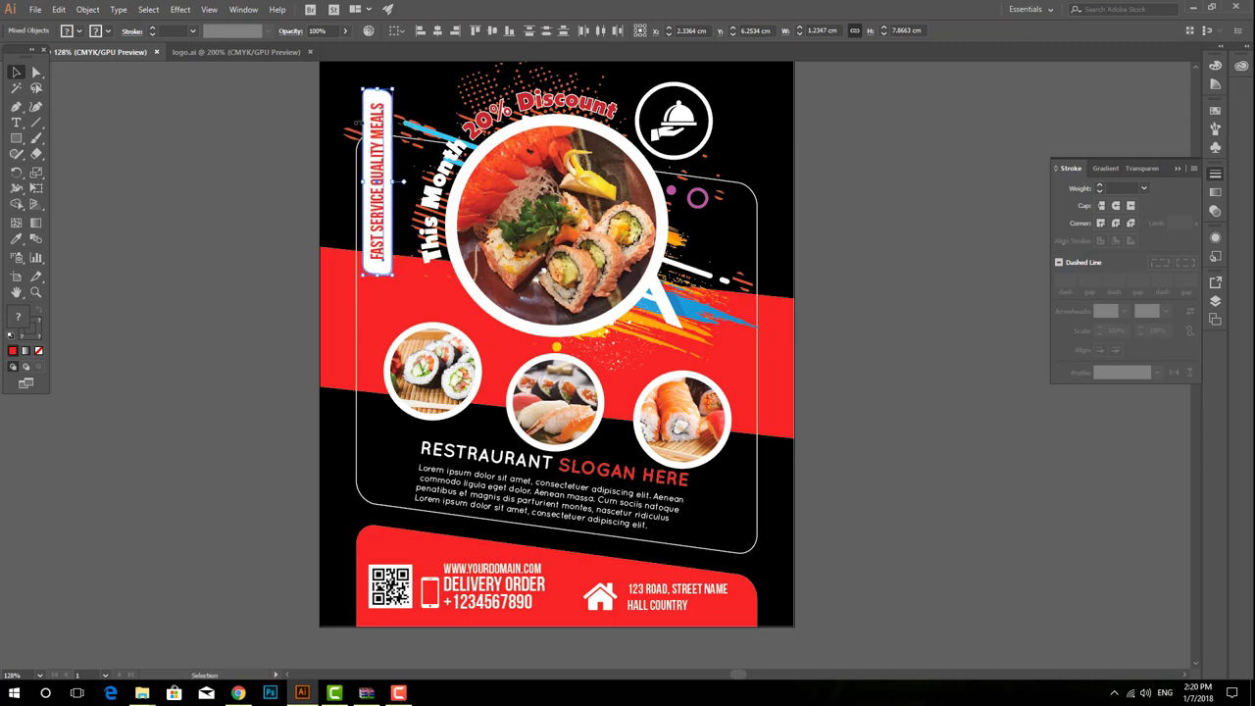
click(497, 147)
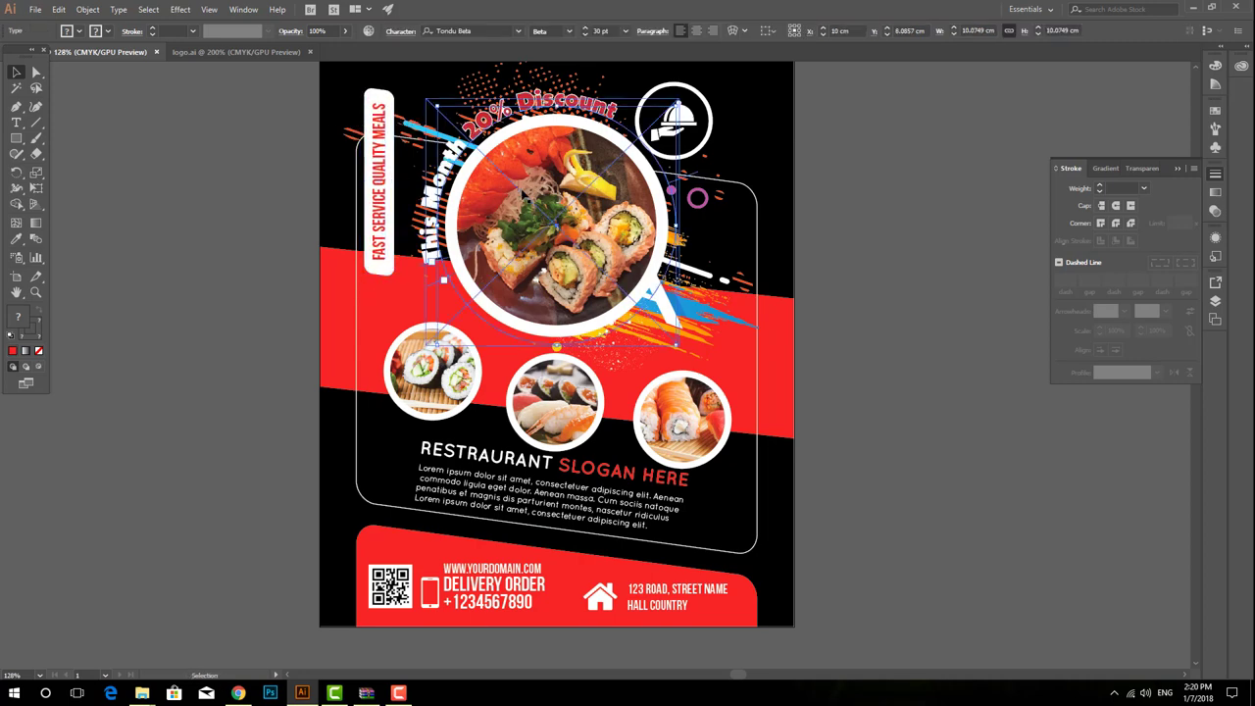
shift+click(493, 142)
click(831, 285)
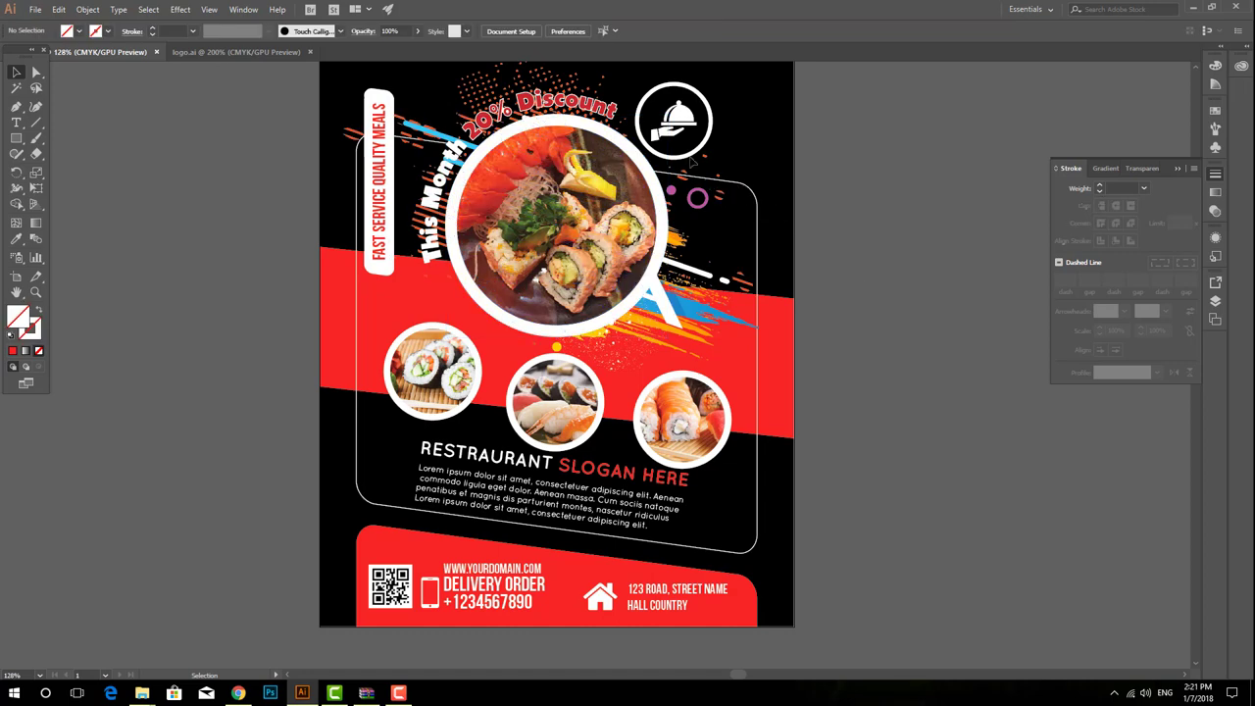
Enlarge the cloche icon at top right around its centre.
click(681, 126)
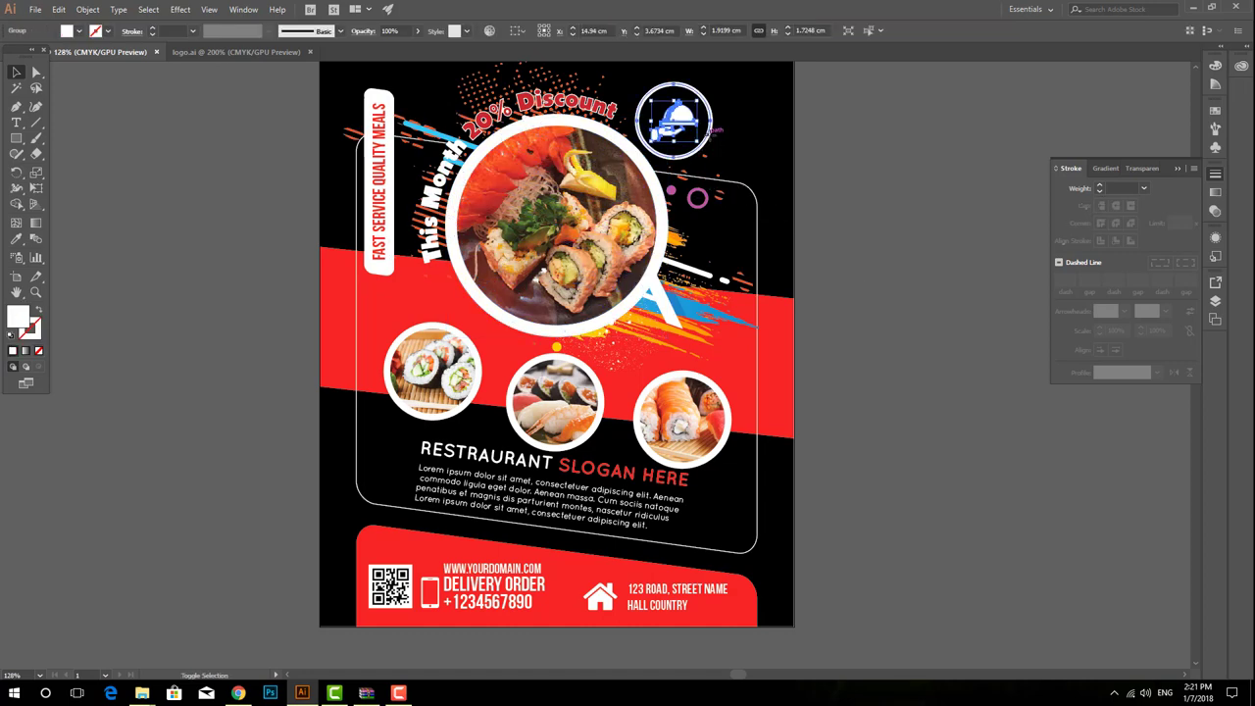
drag(711, 157, 724, 170)
click(863, 189)
drag(864, 188, 848, 259)
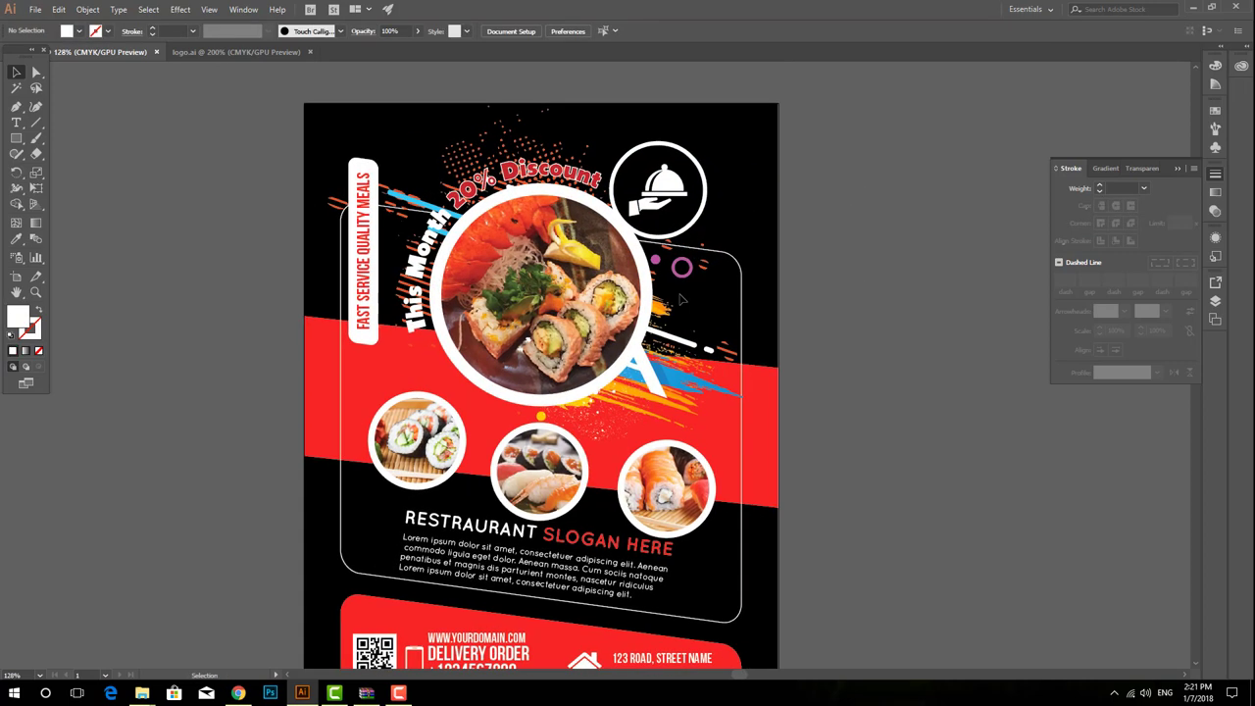
scroll(848, 259, up, 1)
drag(647, 275, 651, 203)
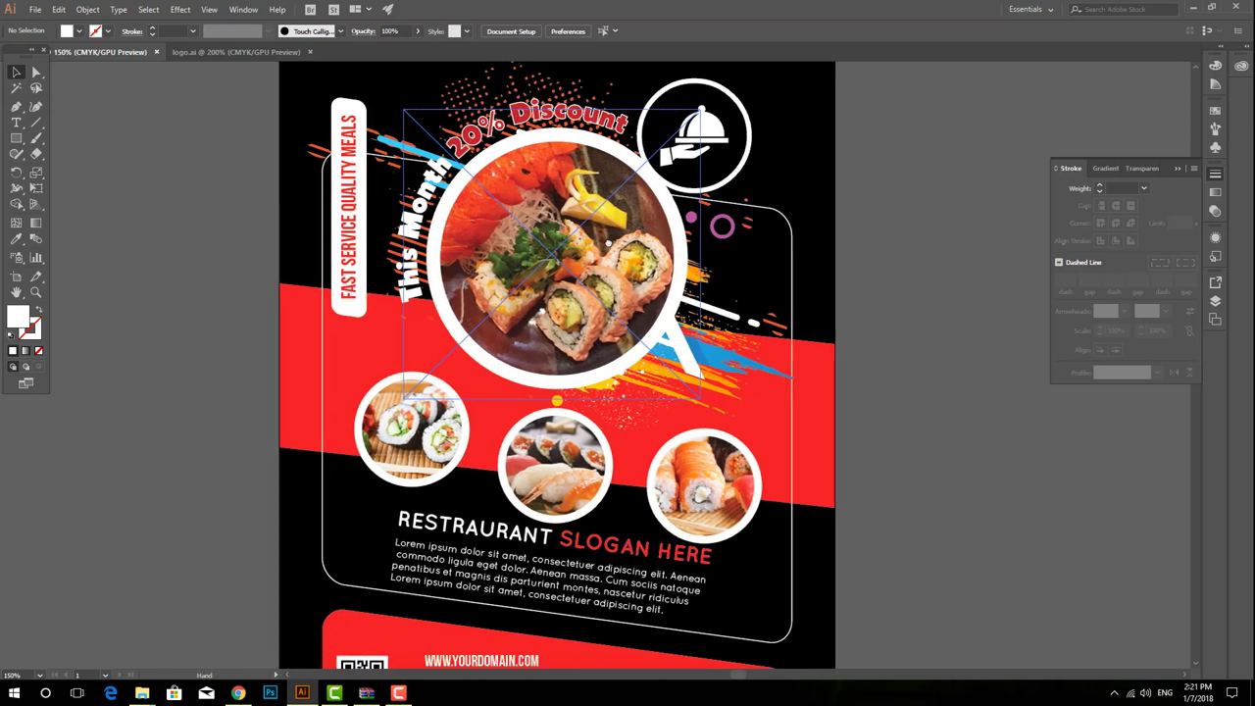